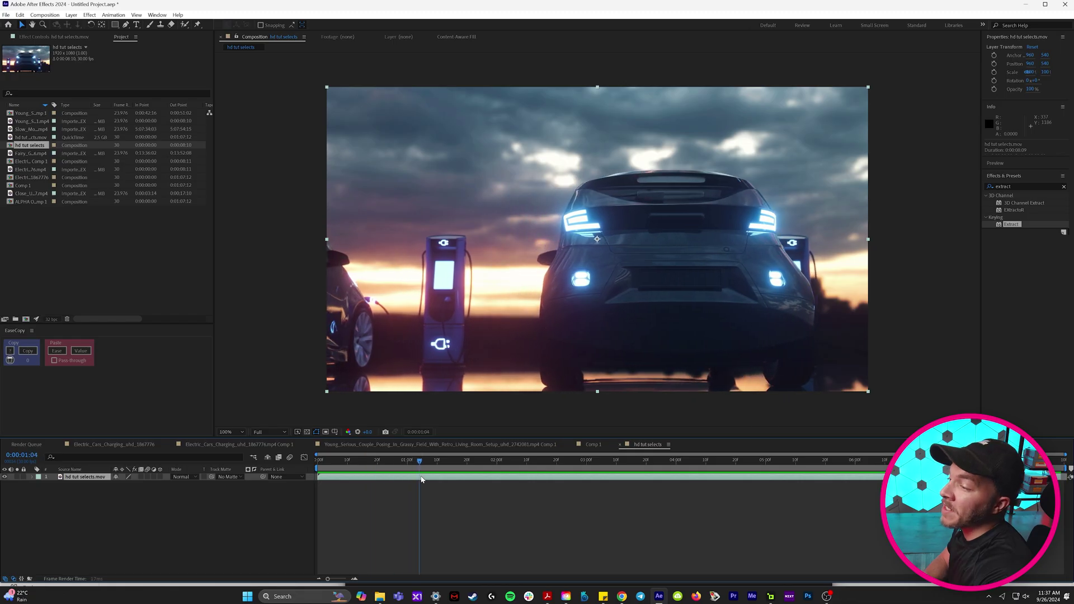
- Duplicate the hd tut selects.mov layer and apply the Extract keying effect to the upper copy
left_click_drag(421, 479, 316, 494)
key("ctrl+d")
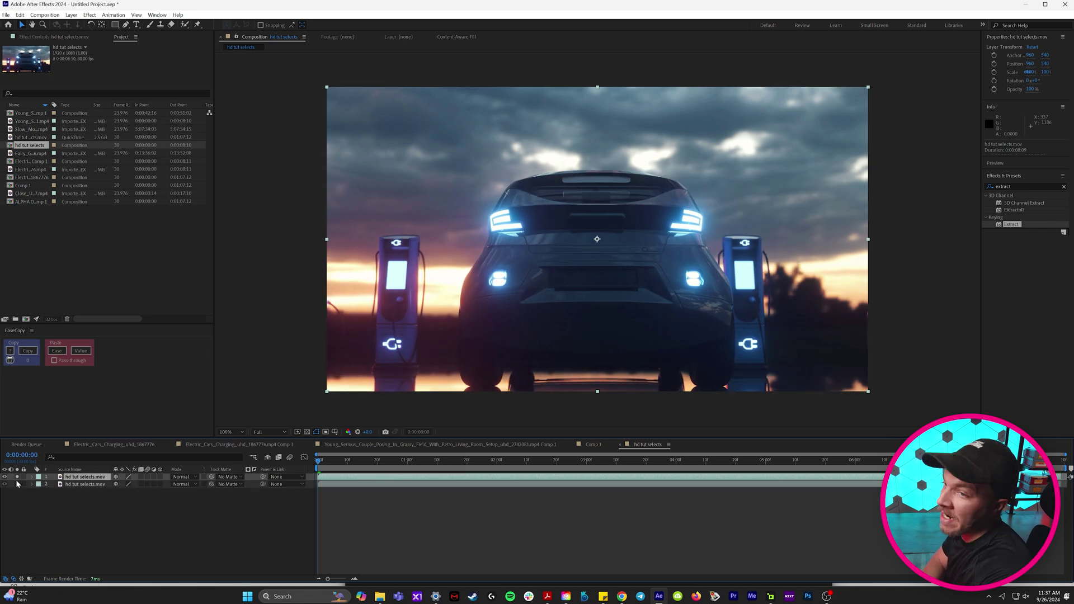
left_click(1030, 182)
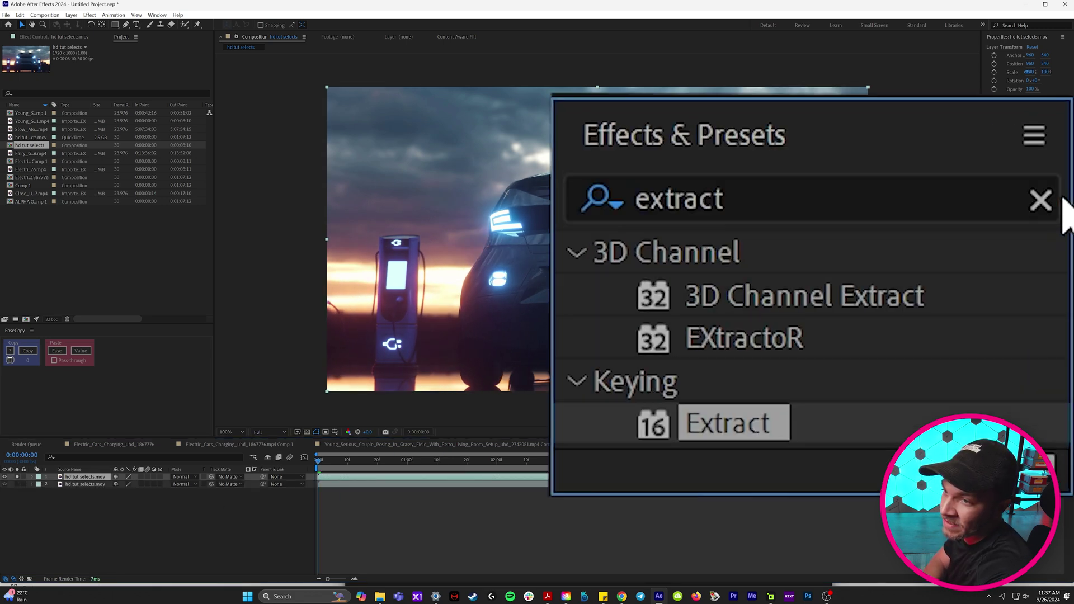
left_click_drag(1051, 184, 986, 180)
type("extract")
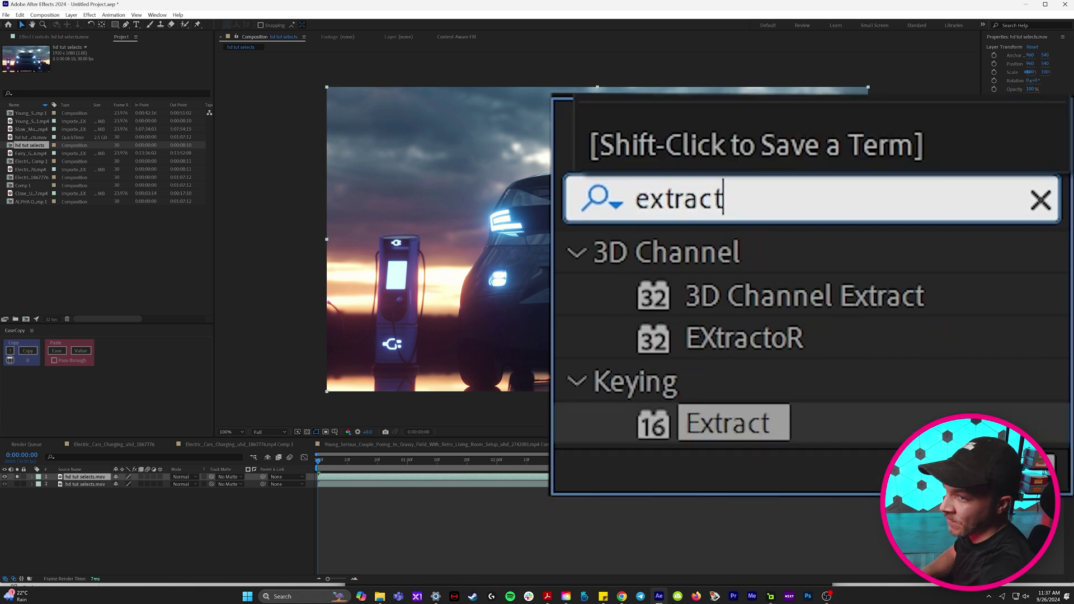
left_click_drag(1011, 224, 85, 480)
mouse_move(127, 101)
left_mouse_down()
mouse_move(90, 103)
mouse_move(127, 101)
left_mouse_up()
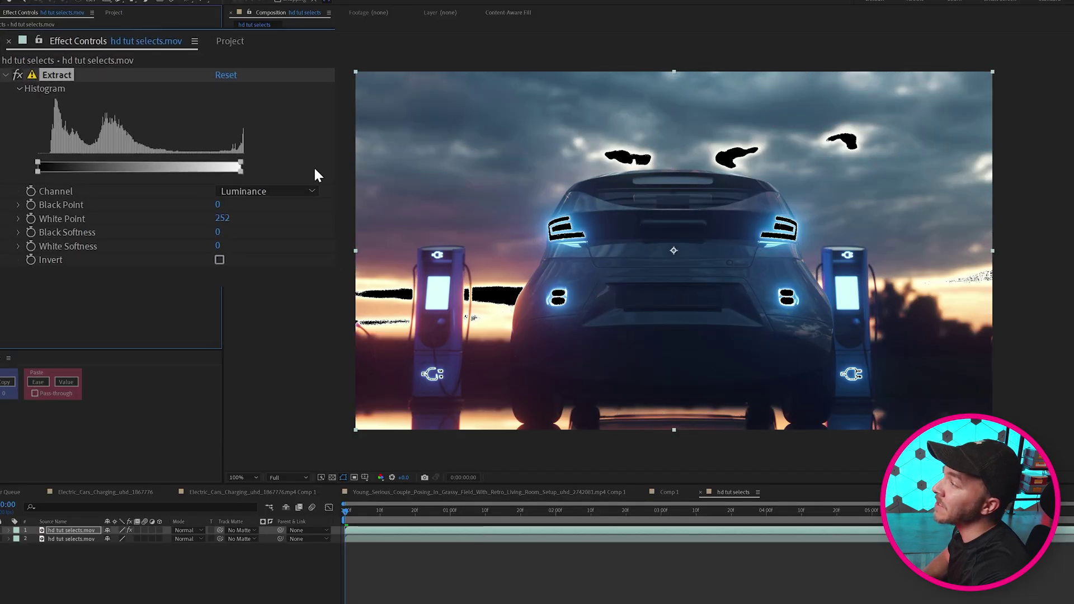
- Raise the Extract effect's Black Point to 243 to isolate the brightest highlights, and check the key along the clip
left_click(41, 178)
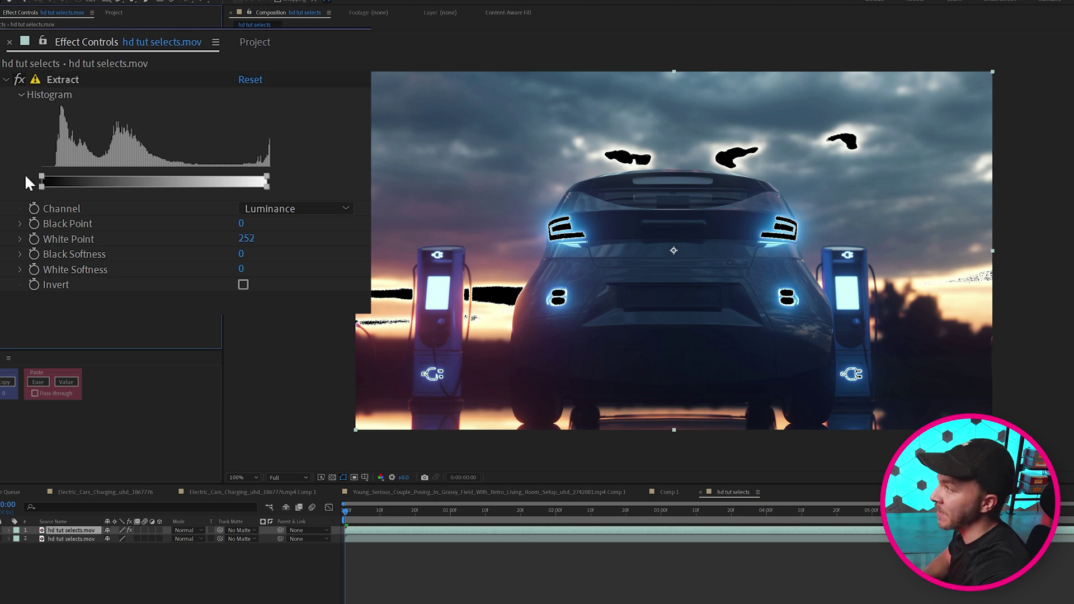
left_click_drag(266, 180, 268, 179)
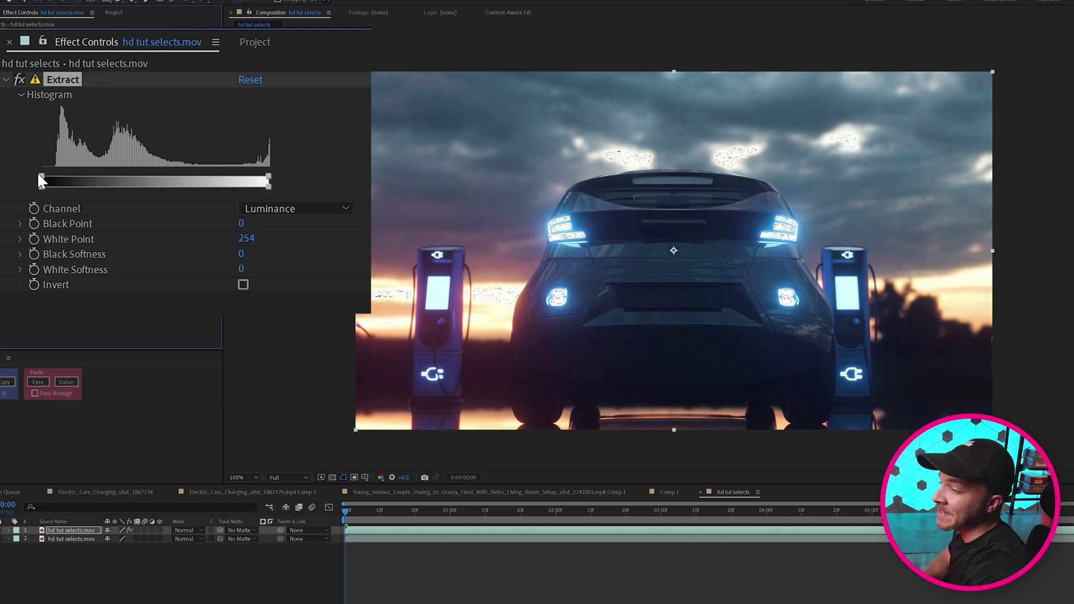
left_click(37, 172)
left_click_drag(39, 172, 241, 193)
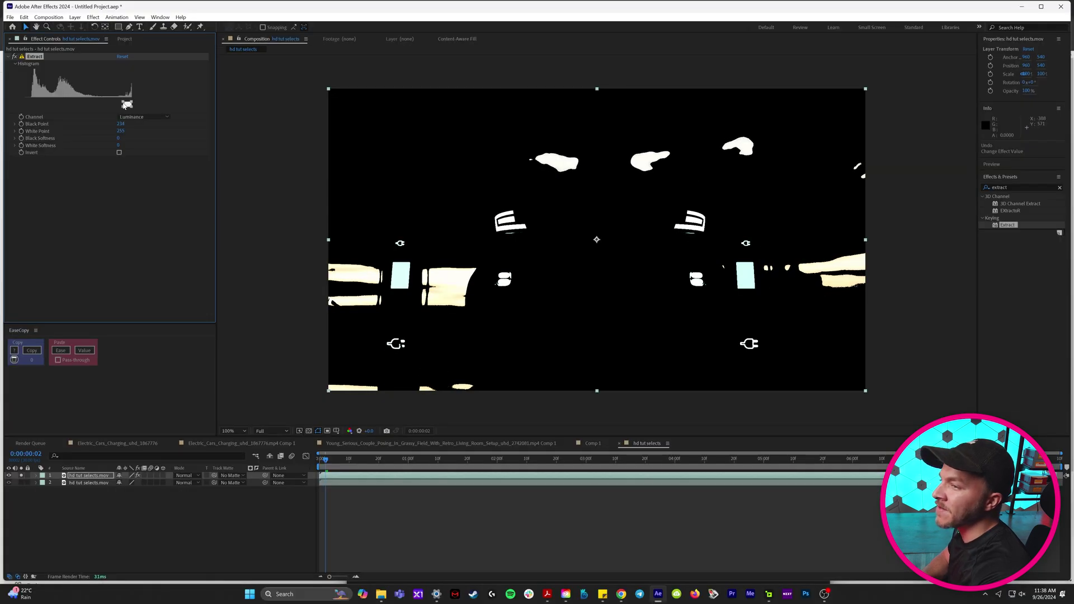
left_click(328, 472)
key("space")
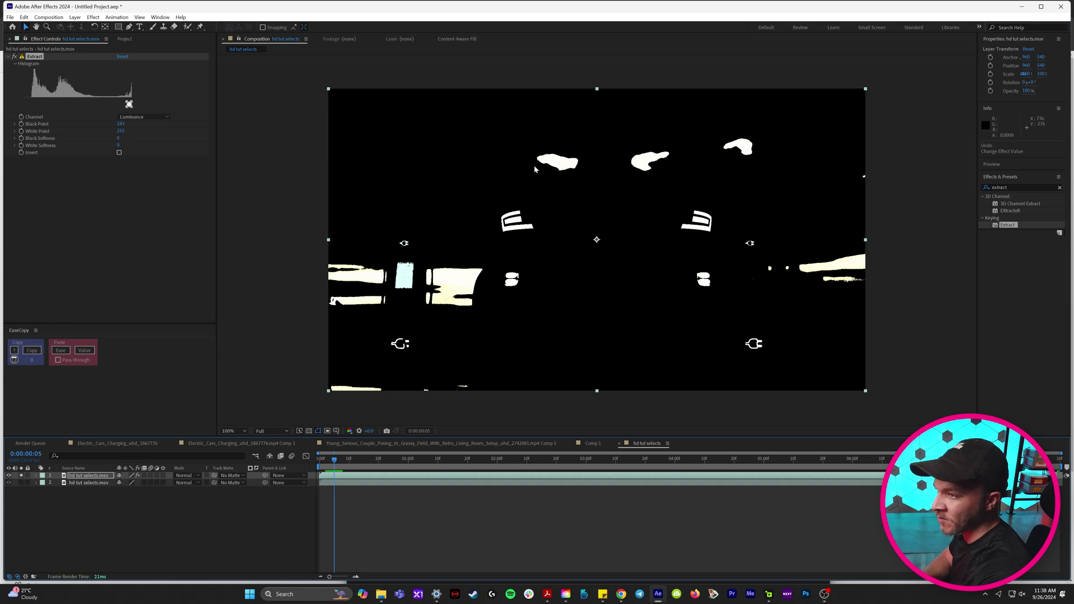
- Draw a rectangular mask around the car's four headlights and keyframe its path to follow the lights throughout the clip
left_click_drag(483, 185, 511, 208)
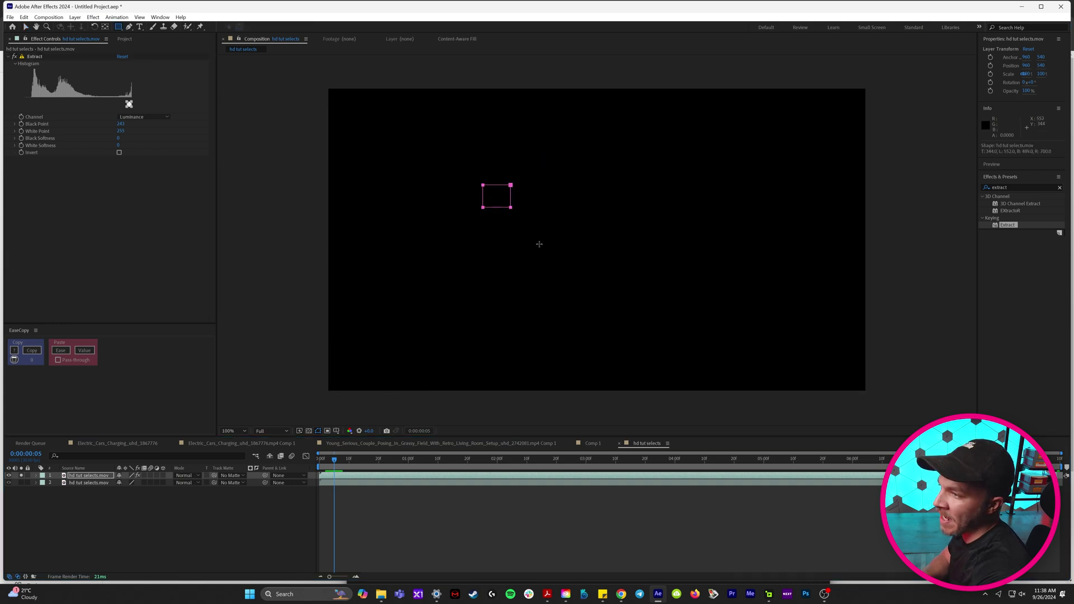
left_click_drag(735, 322, 726, 321)
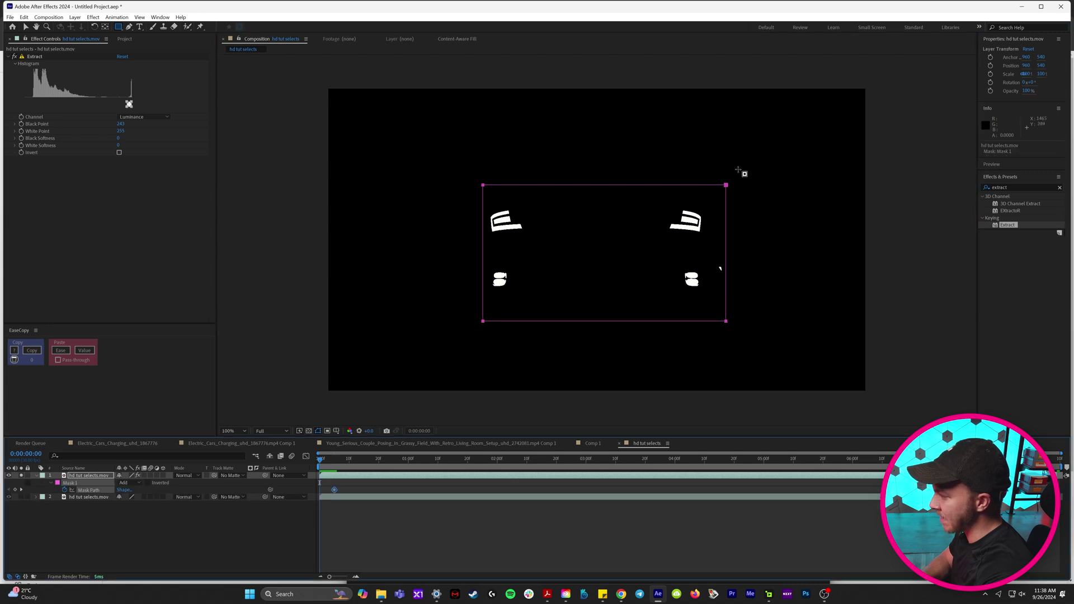
left_click_drag(319, 459, 382, 459)
left_click_drag(604, 252, 640, 249)
left_click_drag(381, 460, 417, 459)
left_click_drag(640, 249, 670, 248)
left_click_drag(417, 459, 456, 459)
left_click_drag(670, 247, 703, 246)
left_click_drag(456, 459, 503, 459)
left_click_drag(639, 246, 692, 245)
left_click_drag(502, 459, 604, 460)
left_click_drag(702, 245, 755, 244)
left_click_drag(604, 459, 684, 459)
- Pre-compose the masked upper layer as "lights", moving all attributes into the new composition
left_click_drag(382, 459, 77, 476)
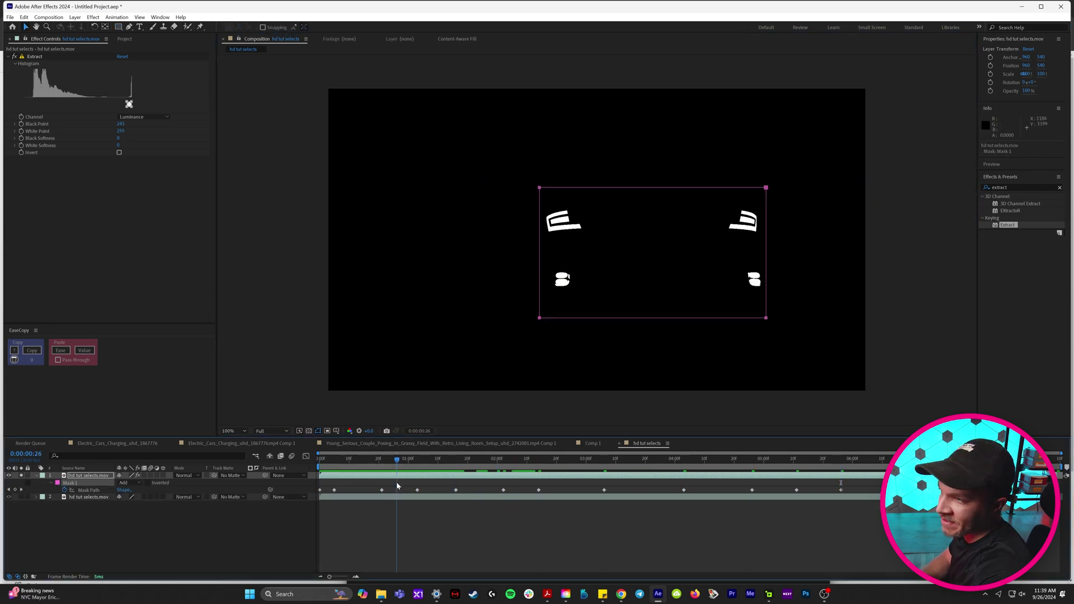
right_click(78, 476)
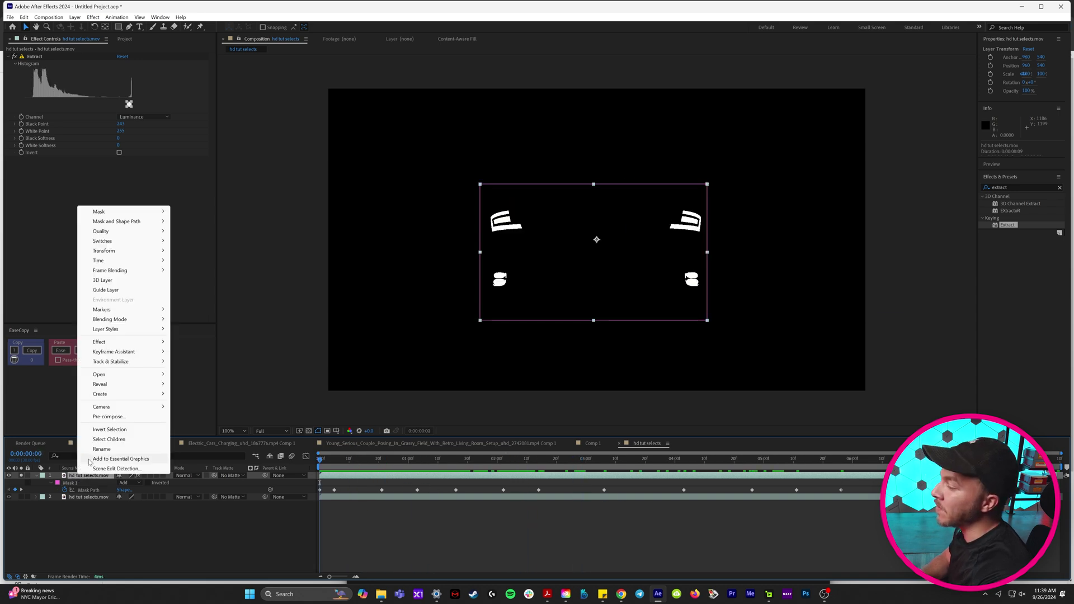
left_click(109, 417)
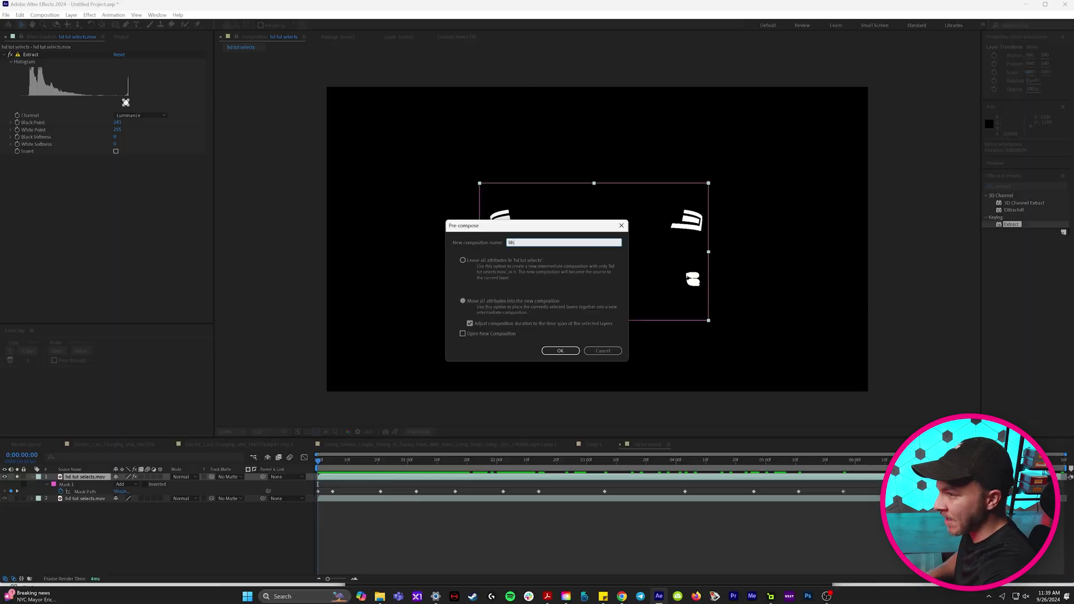
type("l")
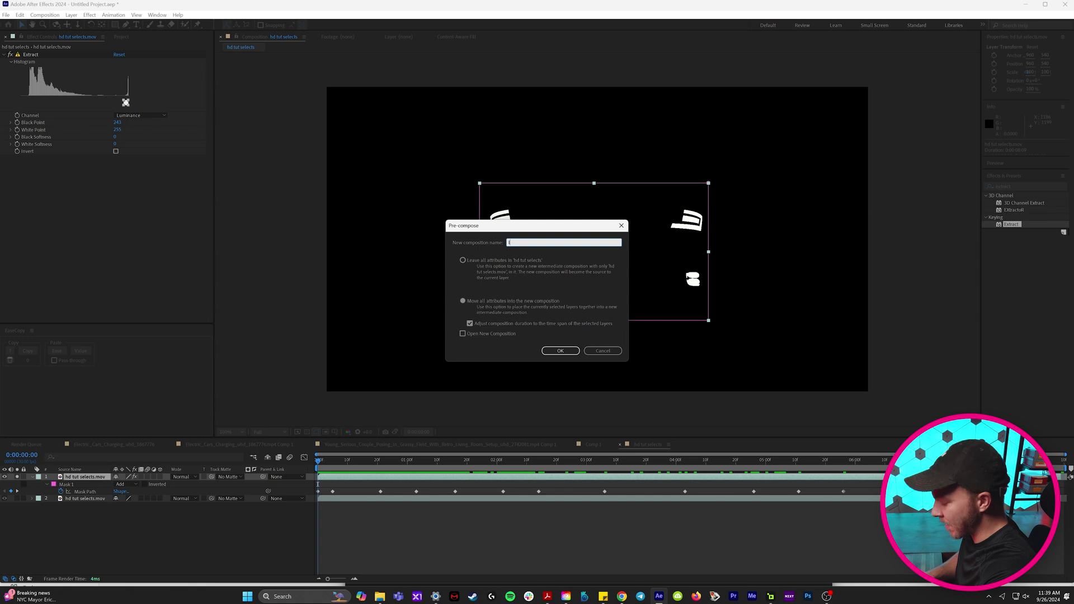
type("ights")
key("Return")
- Apply the Gaussian Blur effect to the lights layer
left_click(336, 461)
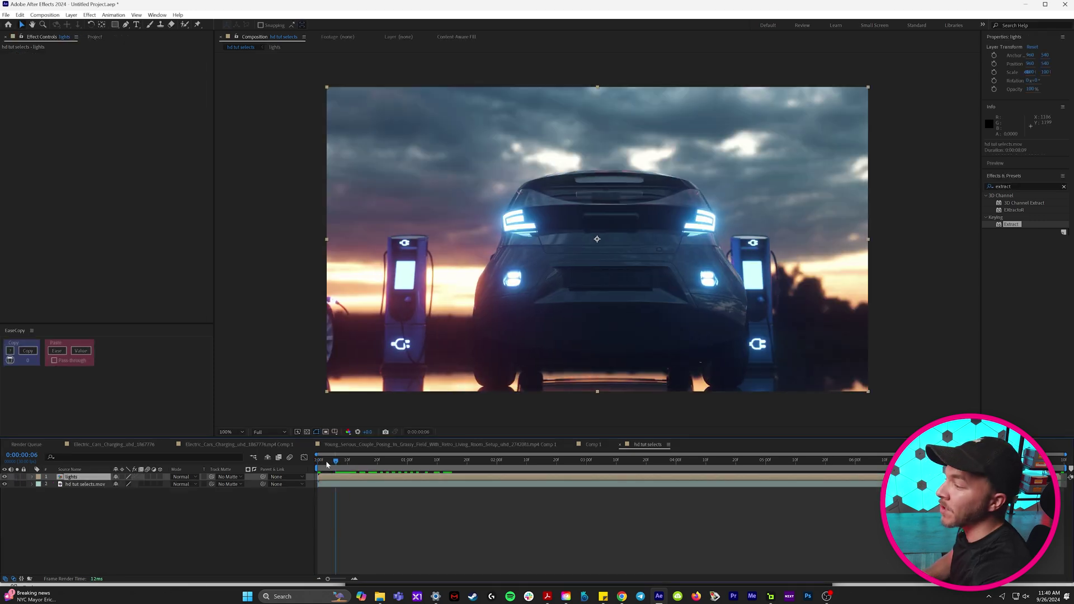
left_click(17, 477)
left_click(17, 477)
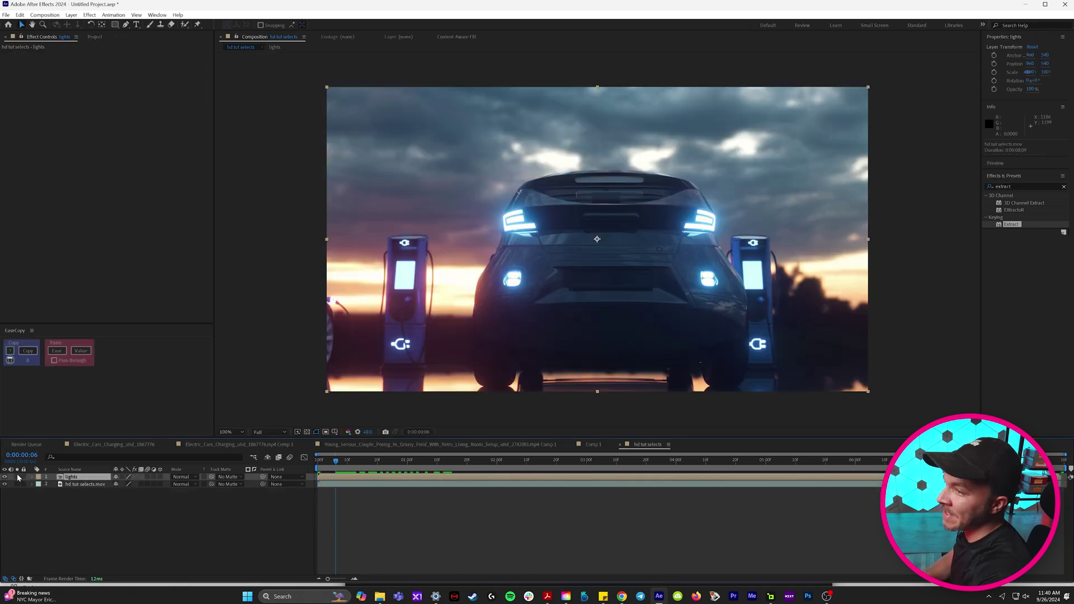
left_click(1032, 186)
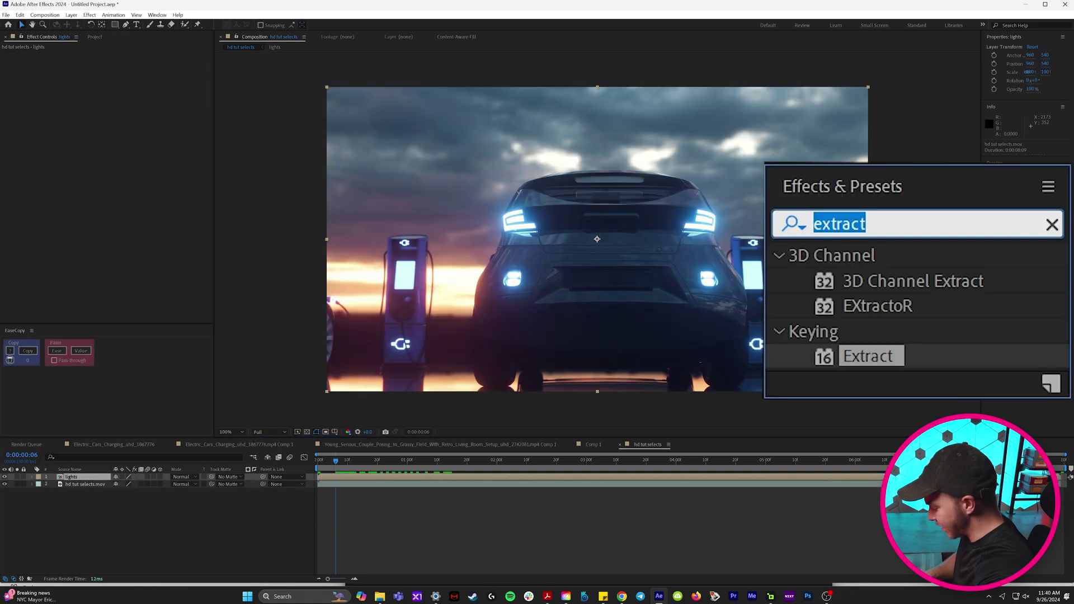
type("gaus")
left_click(958, 274)
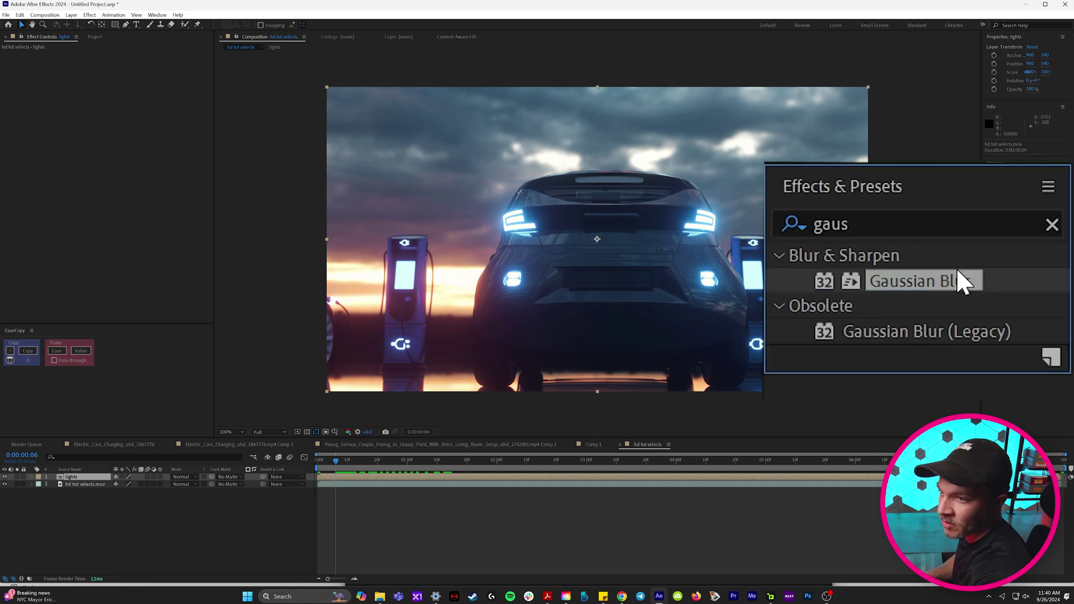
left_click_drag(153, 448, 81, 482)
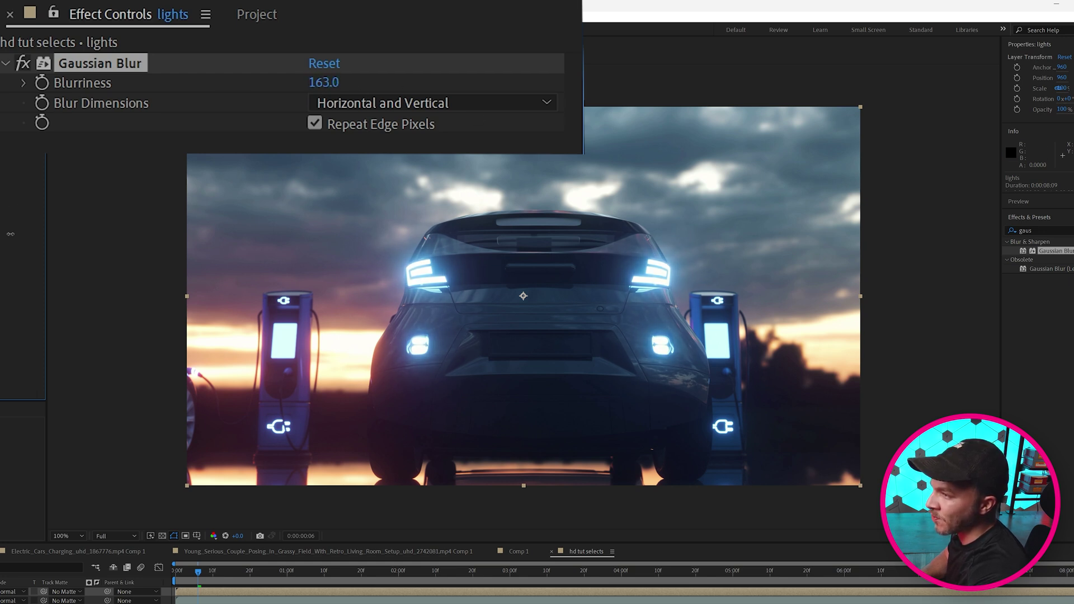
- Set the lights layer's Gaussian Blur to Horizontal with Blurriness of about 700, and its blend mode to Add
left_click_drag(10, 234, 184, 306)
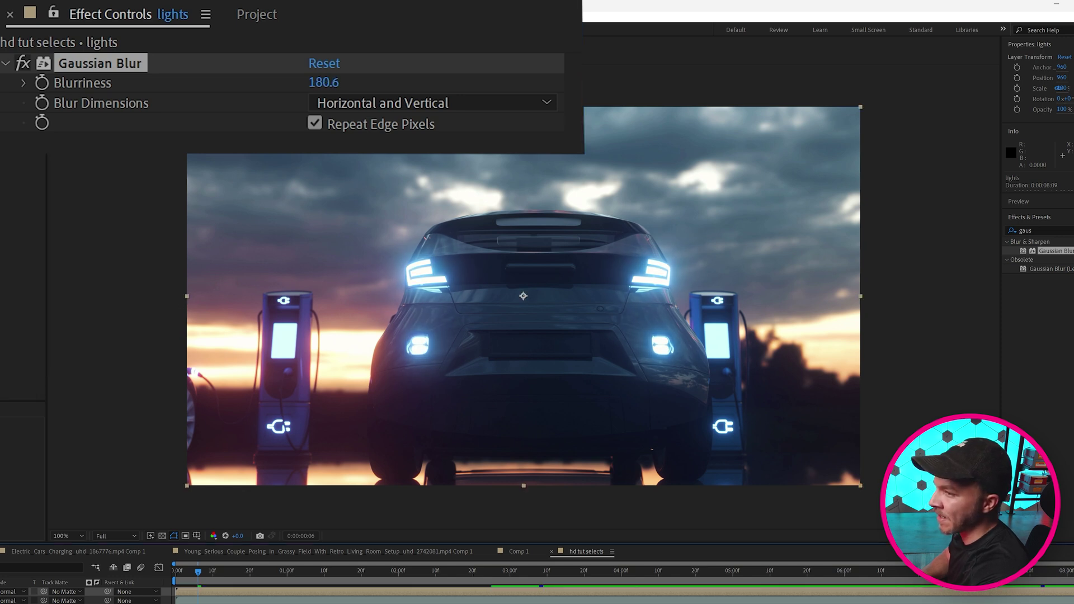
left_click(403, 103)
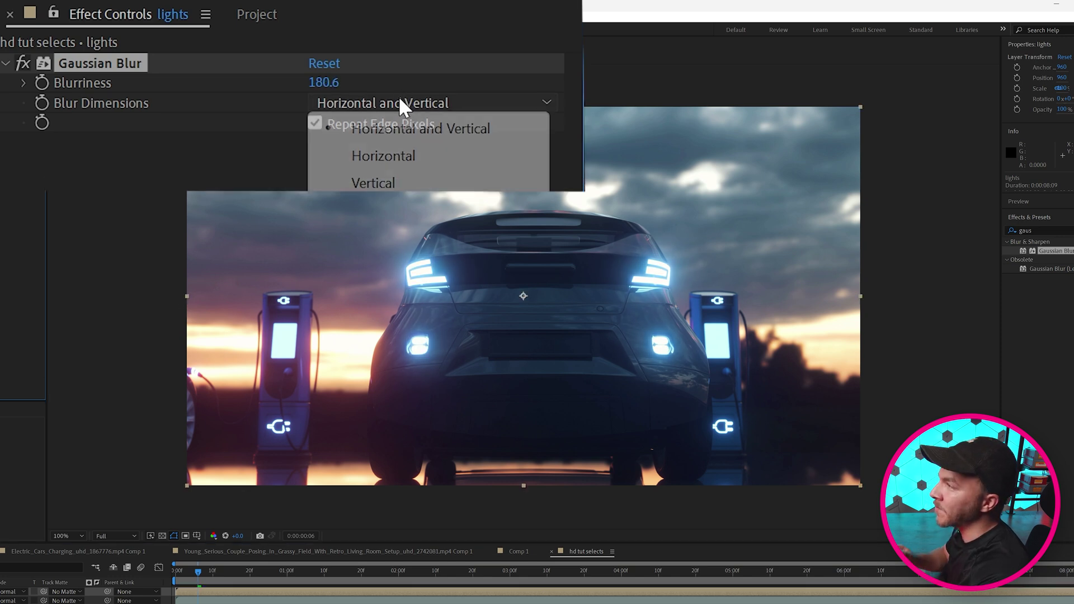
left_click(413, 159)
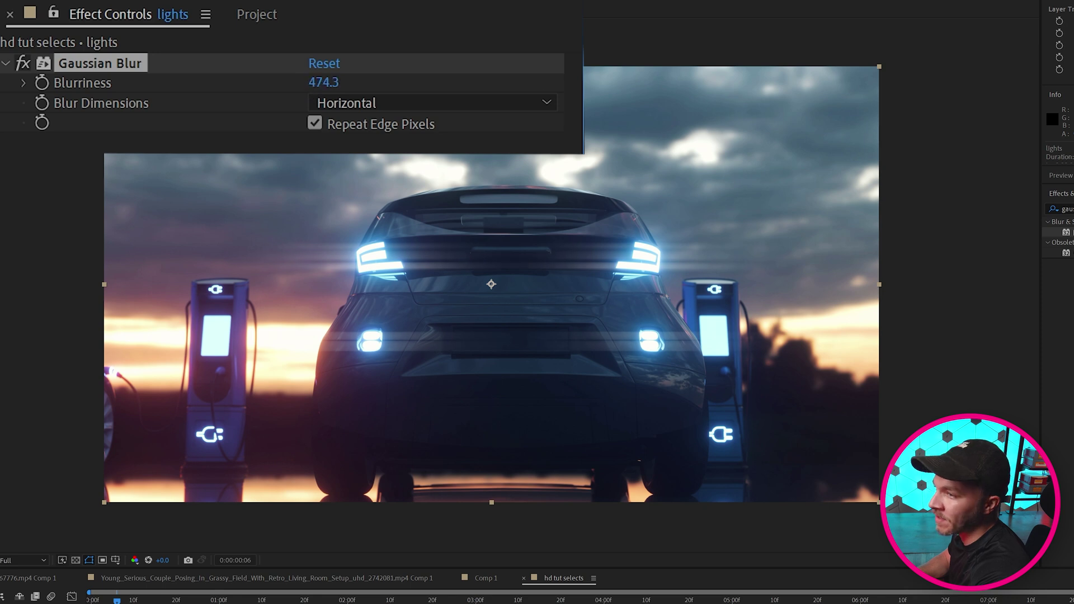
key("space")
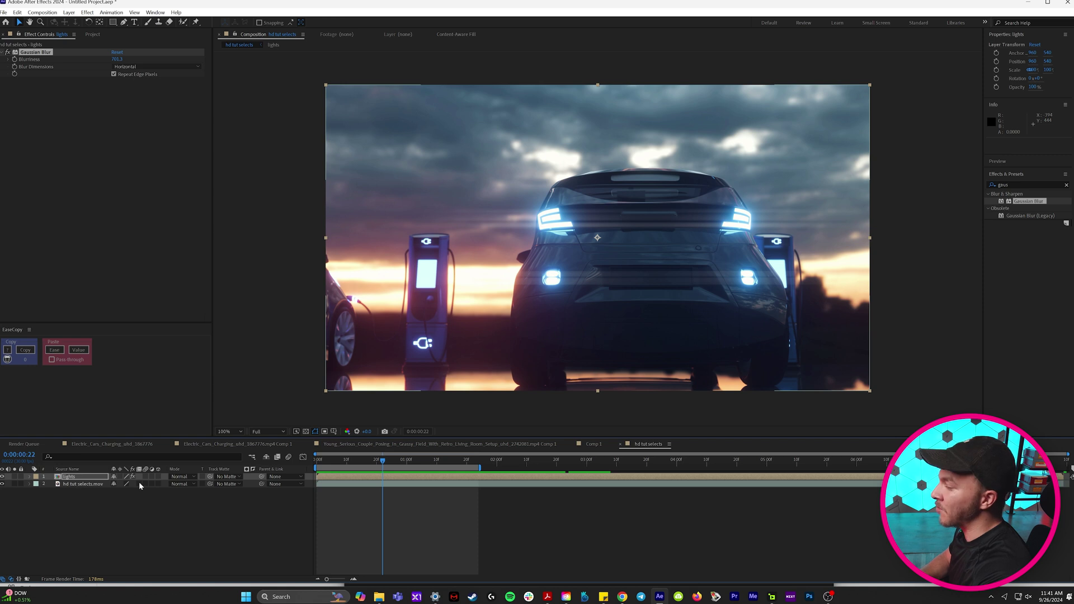
left_click(178, 476)
left_click(190, 175)
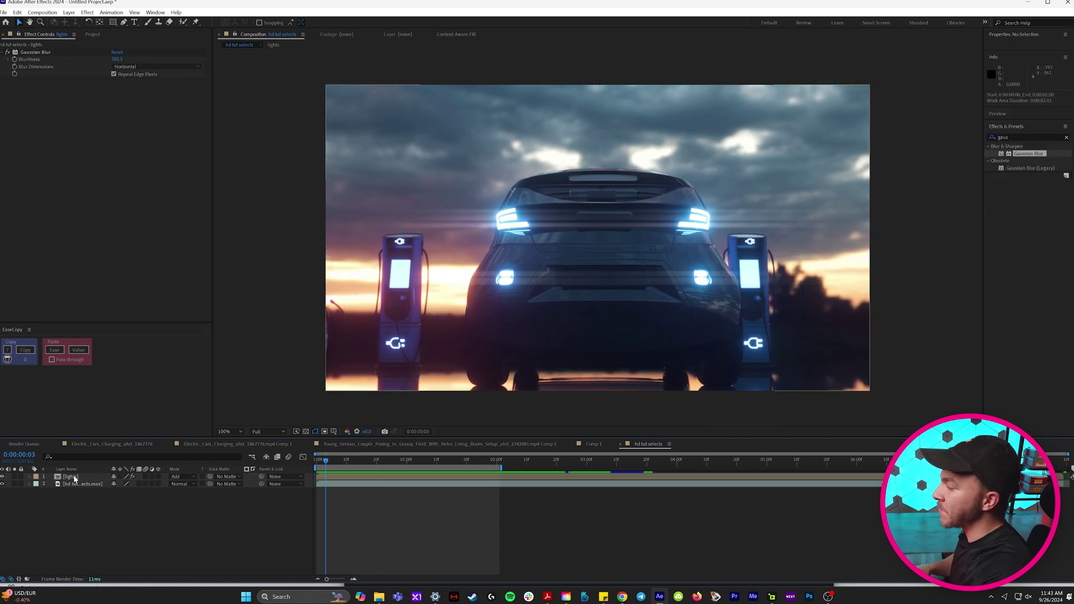
- Give the lights layer's opacity the expression wiggle(8,40) and preview the flickering streaks
left_click(75, 477)
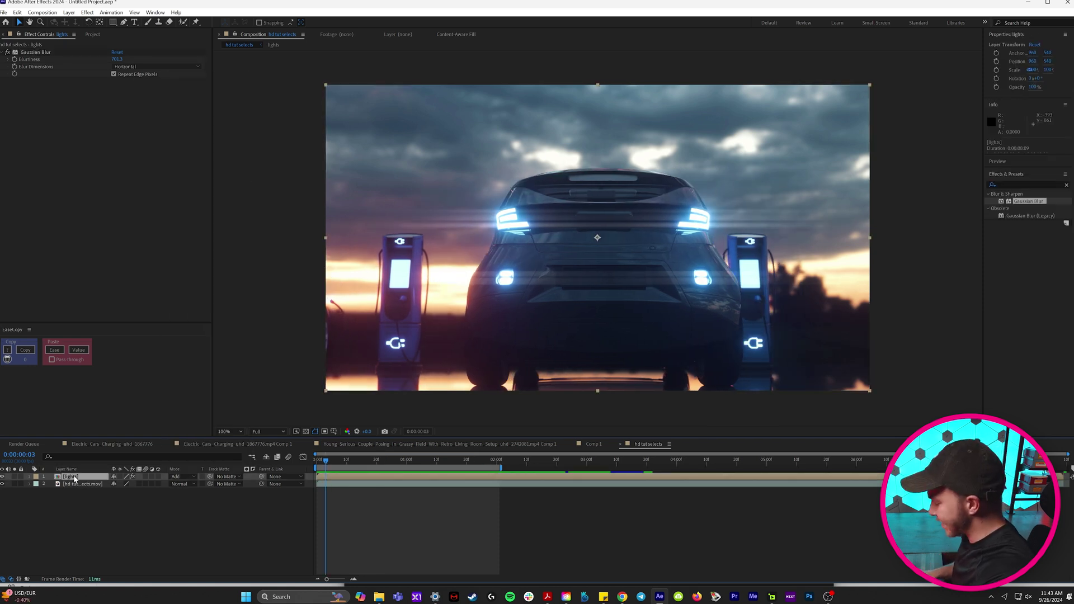
key("t")
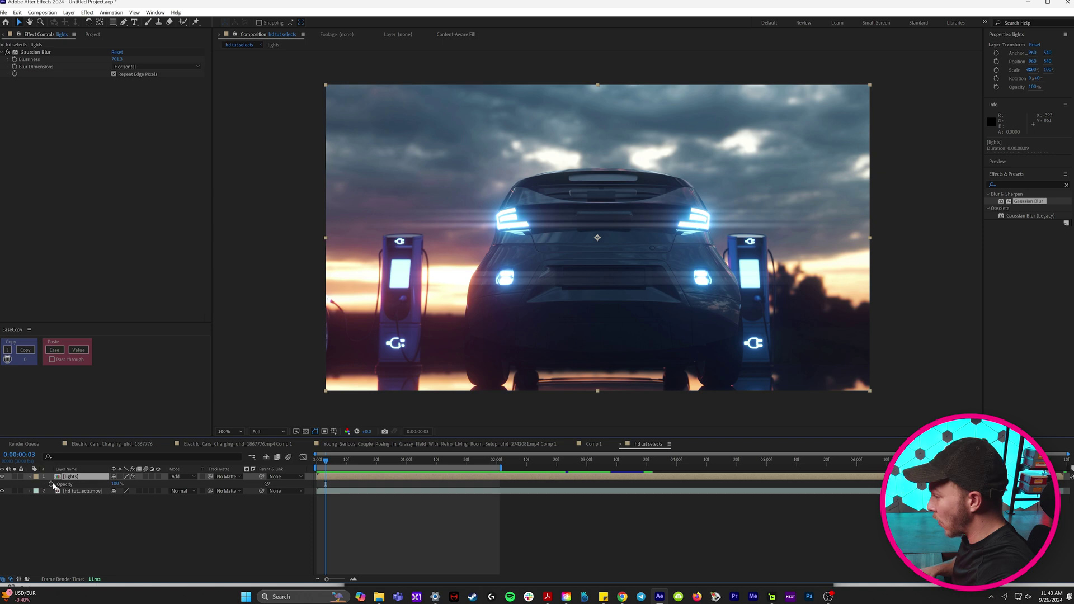
left_click(51, 485, "alt")
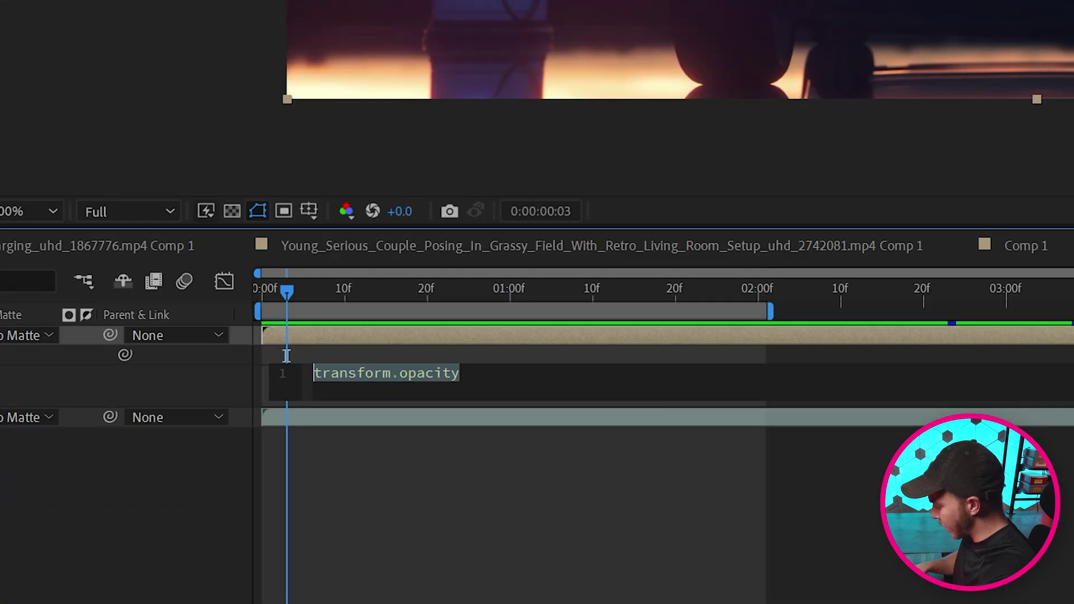
type("wiggle(8,40")
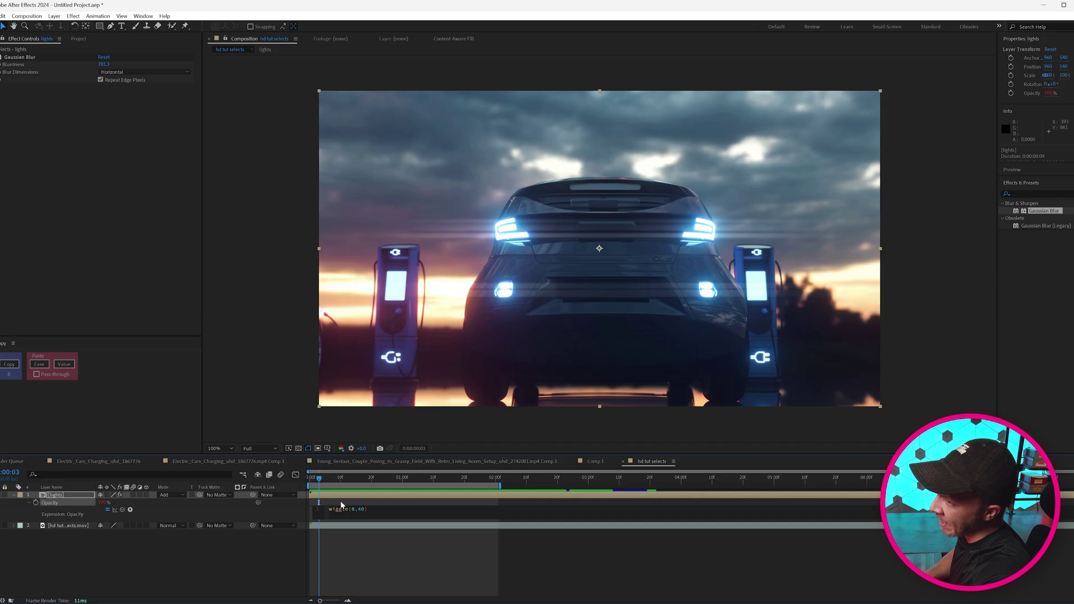
left_click(374, 532)
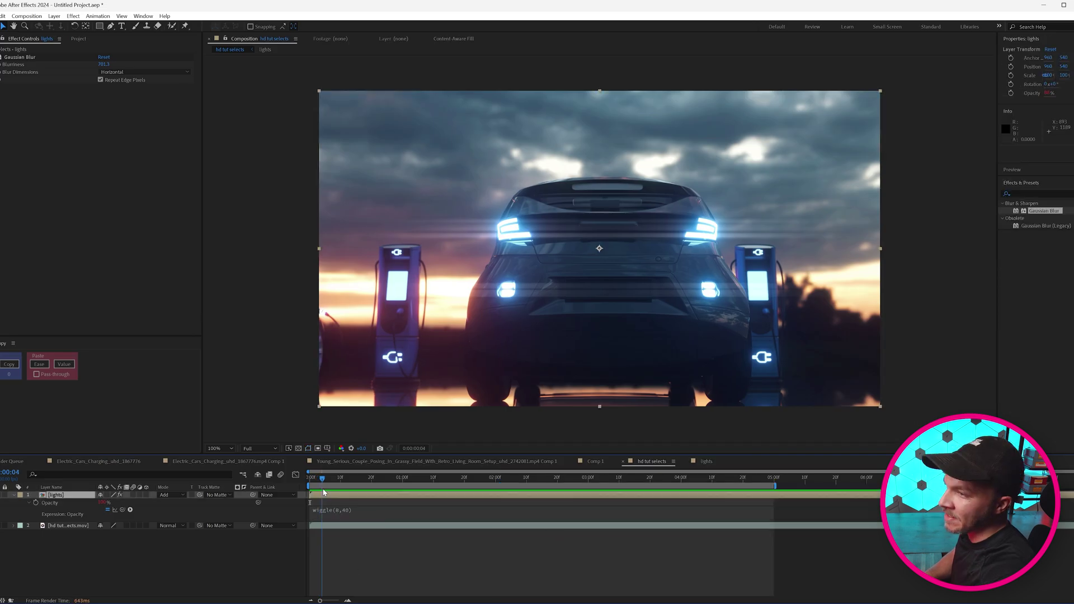
mouse_move(322, 490)
left_mouse_down()
mouse_move(408, 495)
mouse_move(314, 496)
left_mouse_up()
key("space")
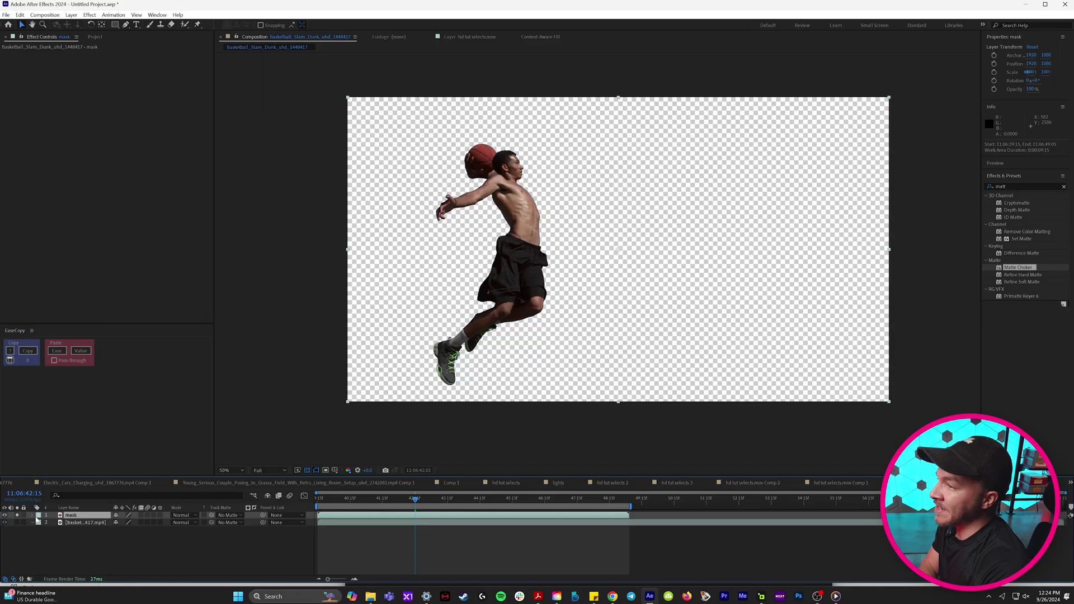
- Apply the Vegas effect to the mask layer of the basketball slam dunk composition
left_click_drag(415, 501, 488, 508)
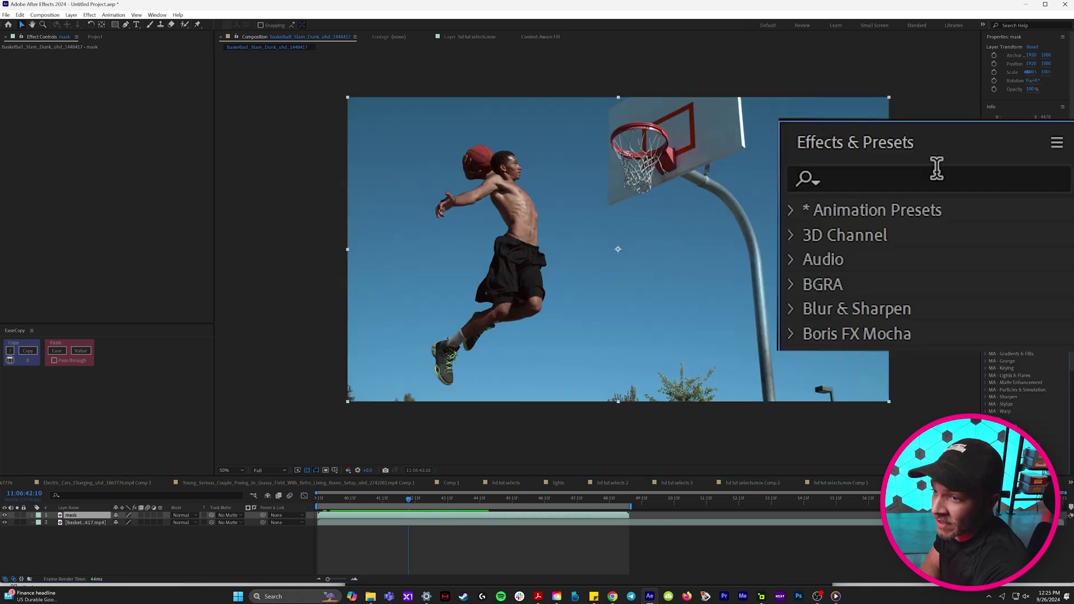
left_click(1027, 185)
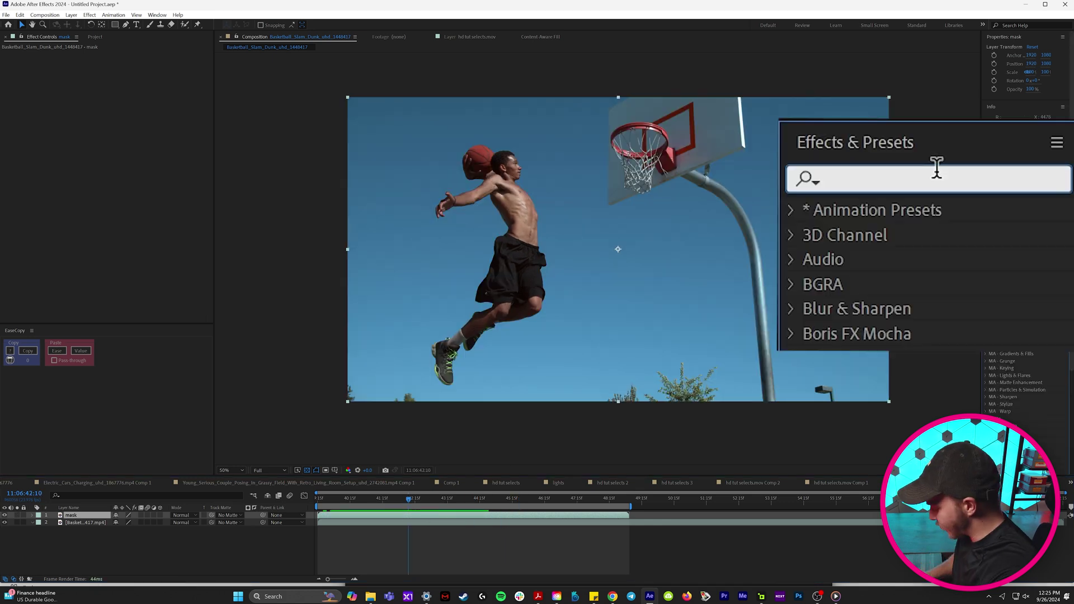
type("vegas")
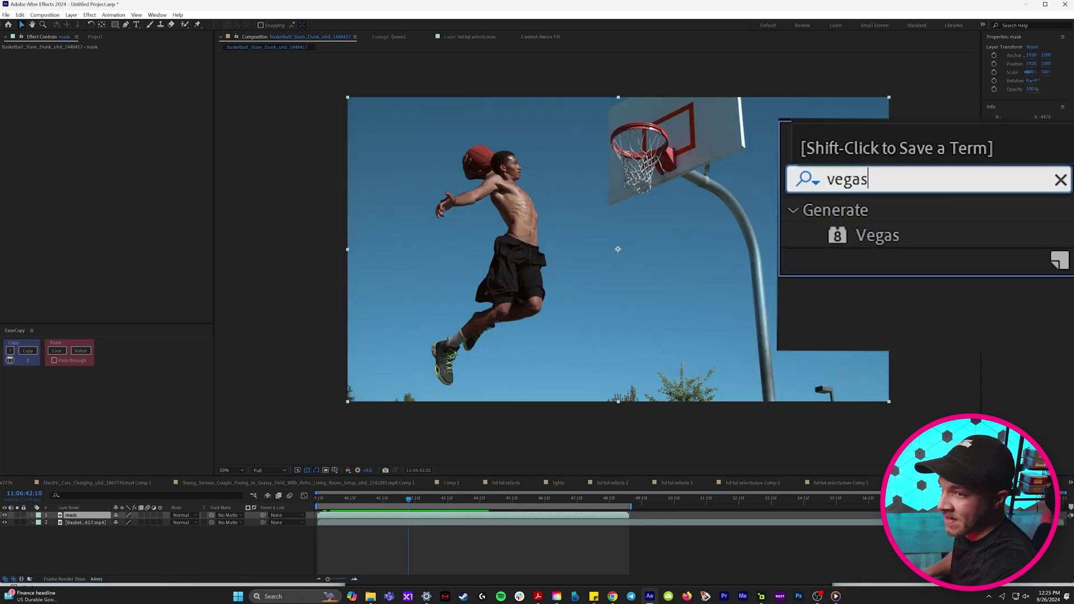
double_click(875, 231)
- Set the Channel of the Vegas effect's image contours to Alpha so the strokes follow the player's silhouette
scroll(513, 184, "up", 1)
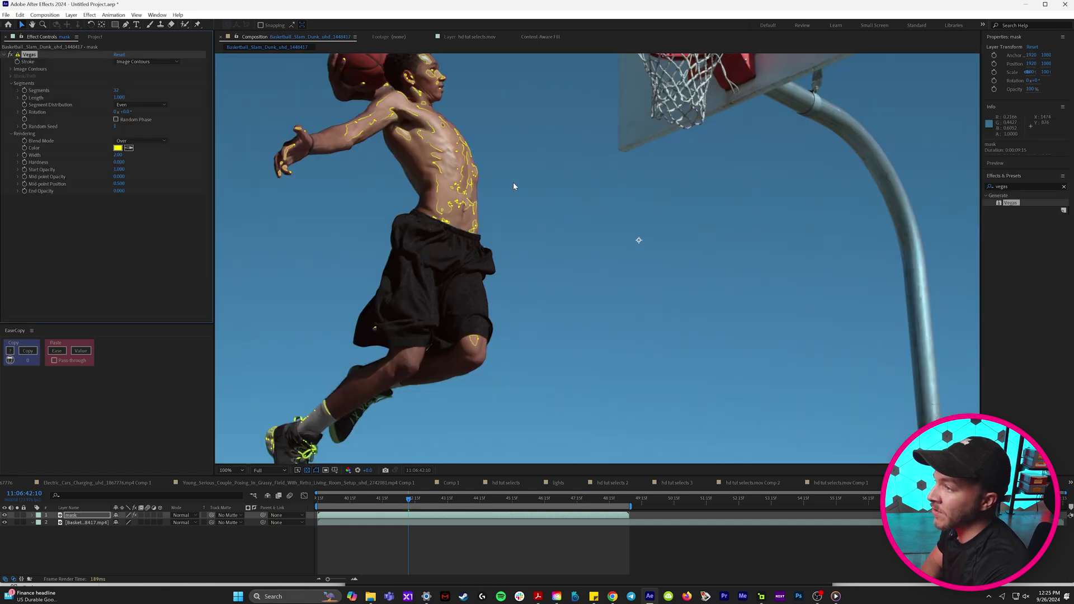
scroll(514, 186, "up", 1)
left_click_drag(384, 89, 626, 262)
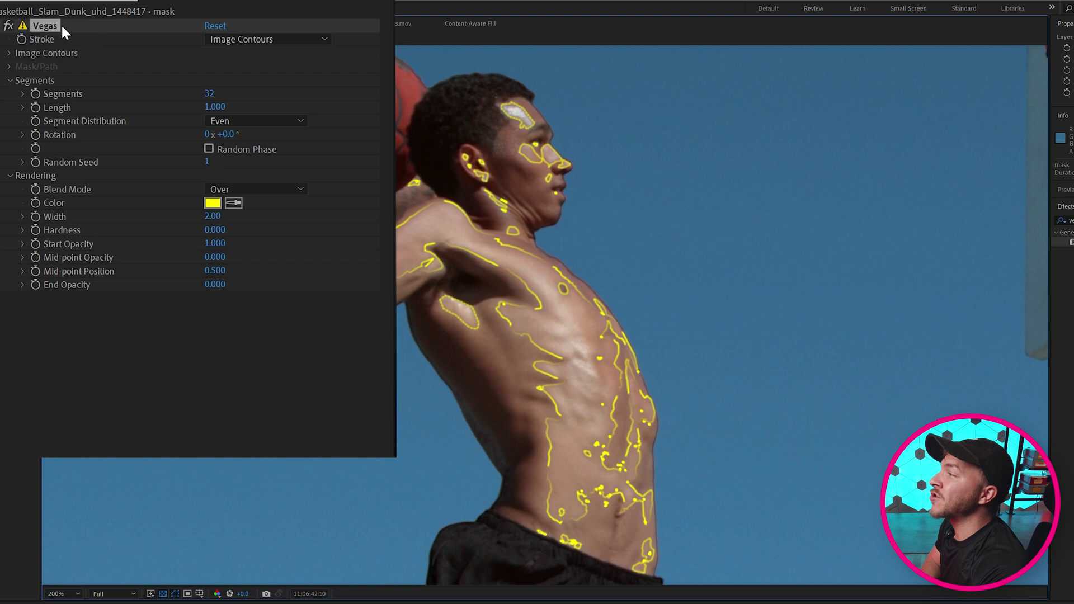
left_click(9, 53)
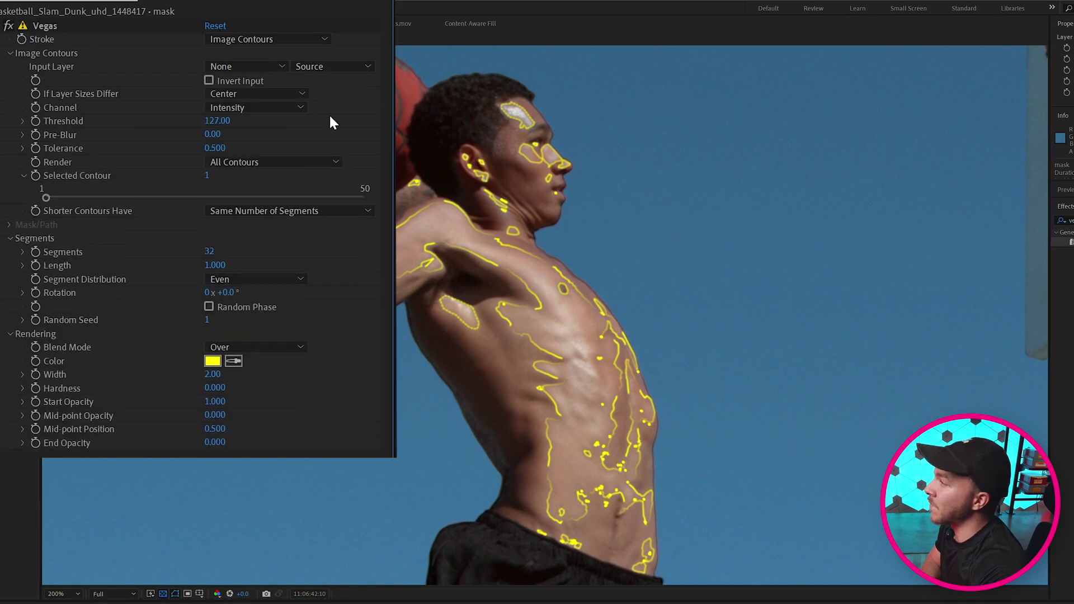
left_click(274, 108)
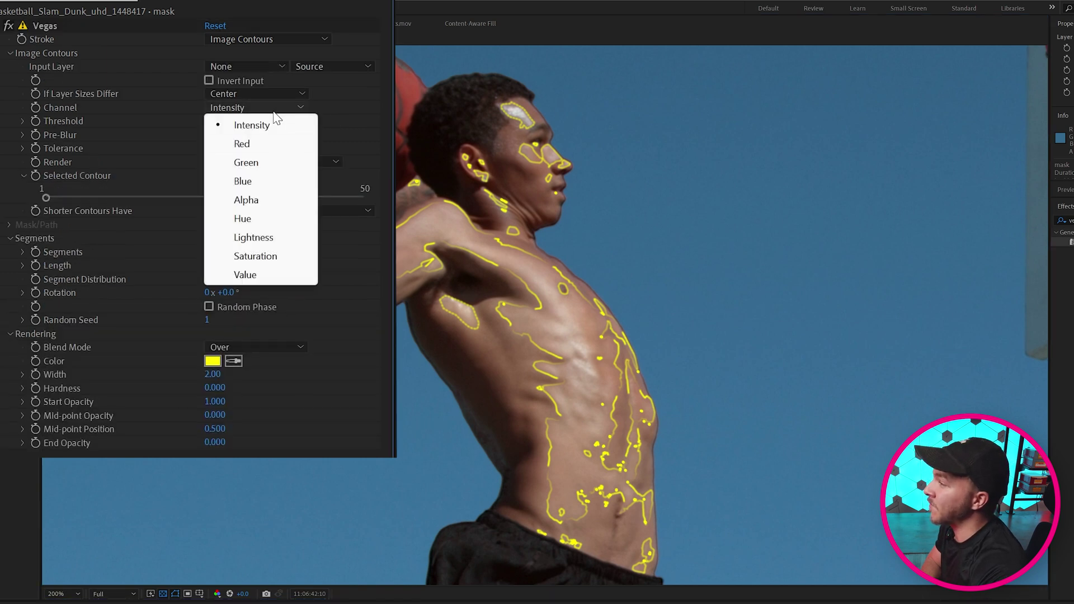
left_click(246, 200)
- Set the Vegas rendering Blend Mode to Transparent and inspect the outline strokes on their own
mouse_move(566, 414)
left_mouse_down()
mouse_move(524, 132)
mouse_move(712, 259)
mouse_move(513, 445)
mouse_move(582, 412)
left_mouse_up()
left_click(274, 348)
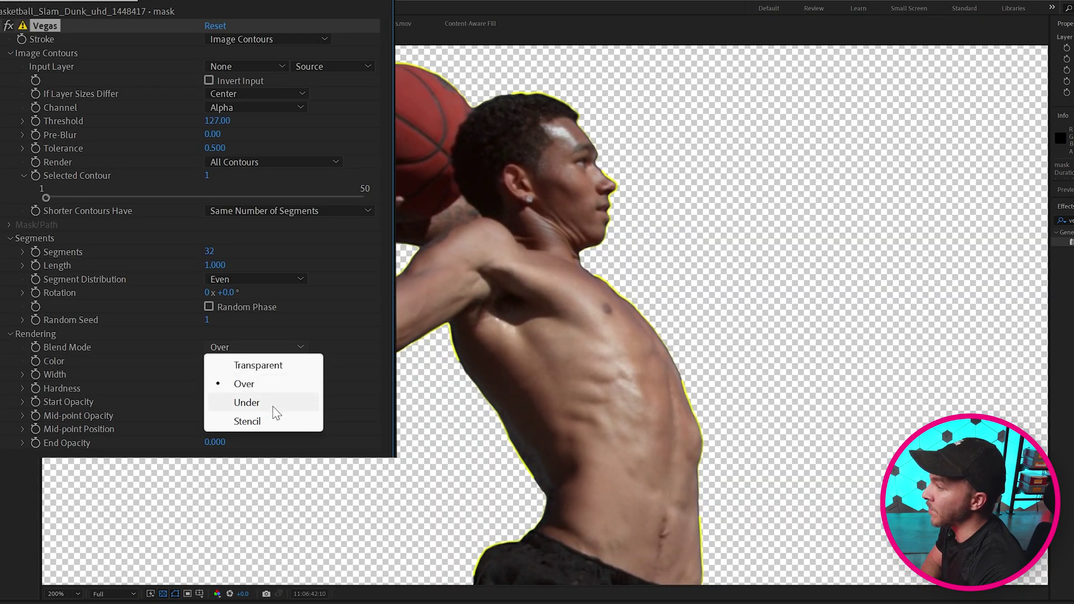
left_click(274, 366)
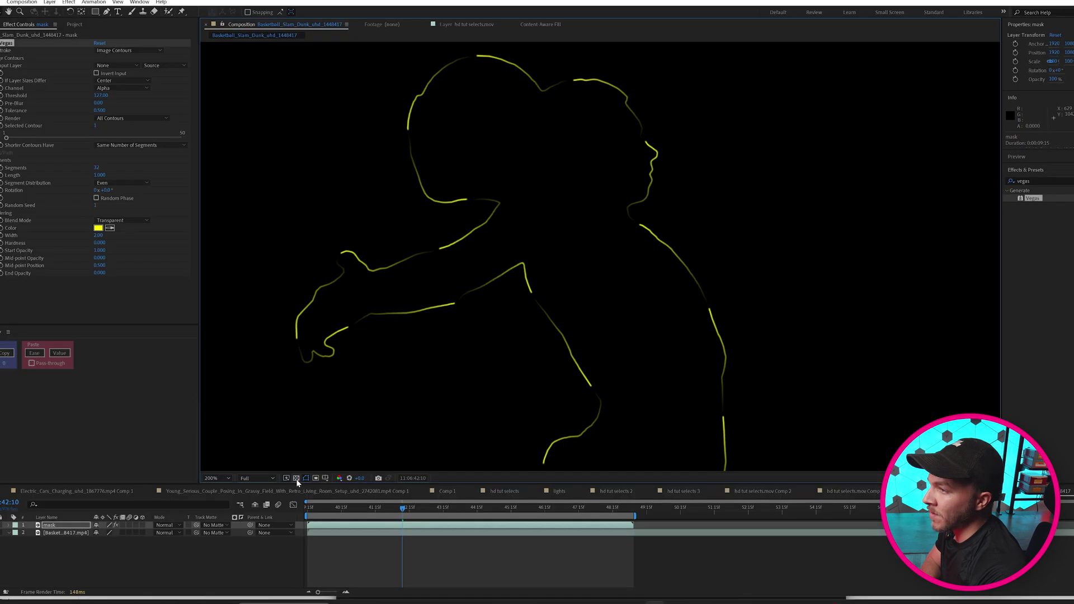
key("comma")
left_click_drag(524, 347, 514, 318)
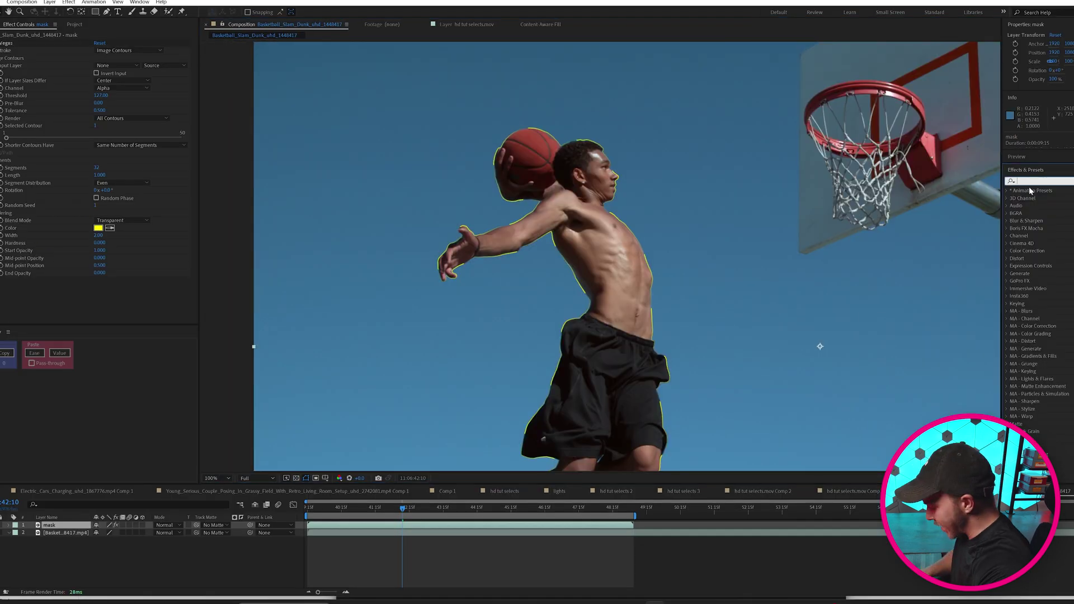
- Apply the Deep Glow effect to the mask layer
type("deep")
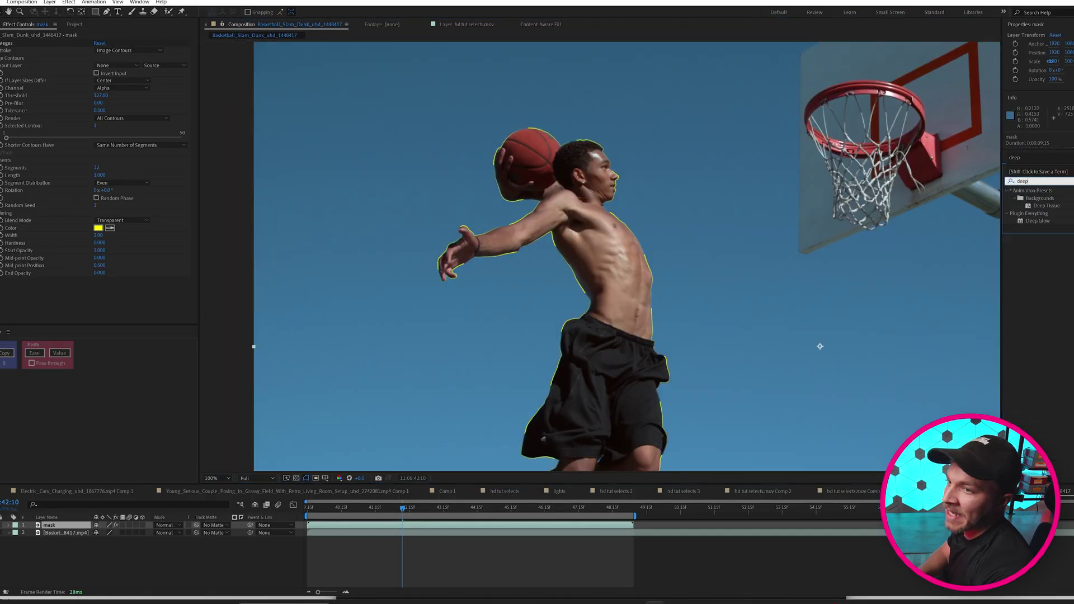
double_click(1041, 221)
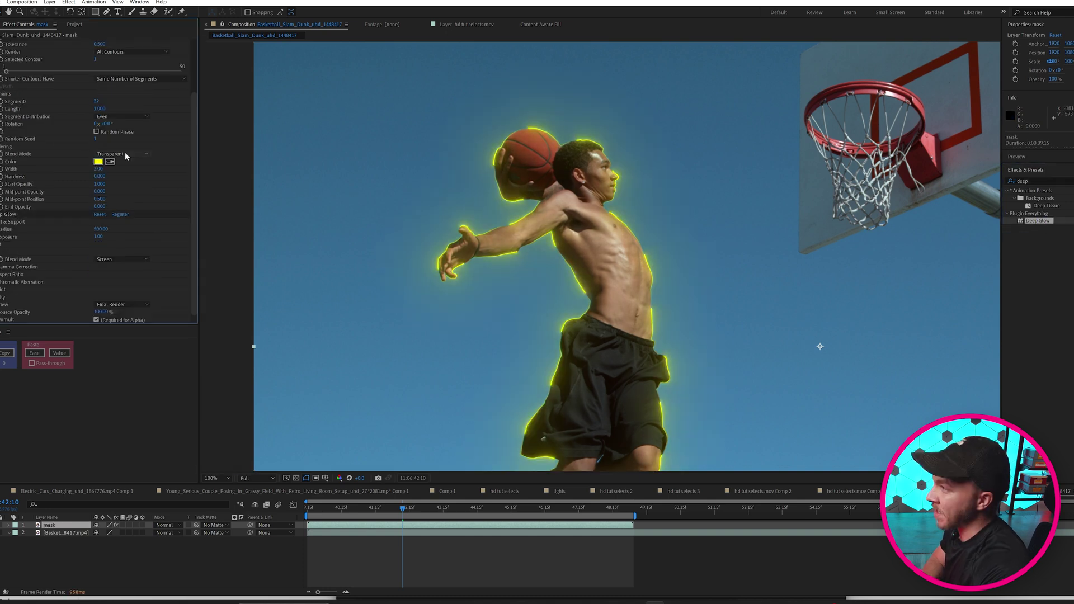
- Try the Over blend mode for the glowing Vegas strokes and return it to Transparent
left_click(123, 155)
left_click(126, 175)
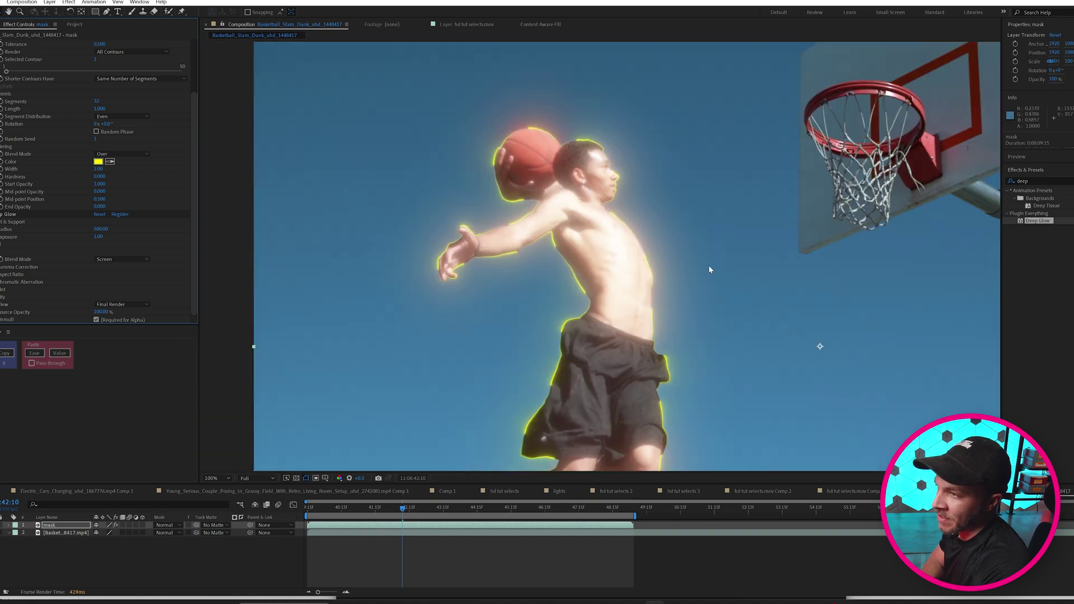
left_click(123, 153)
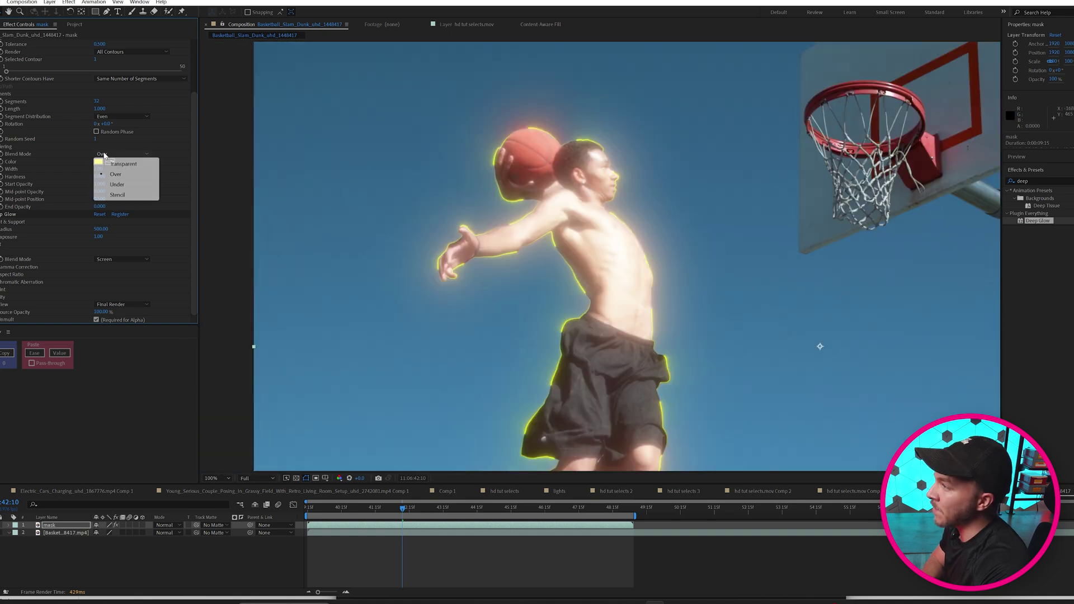
left_click(120, 163)
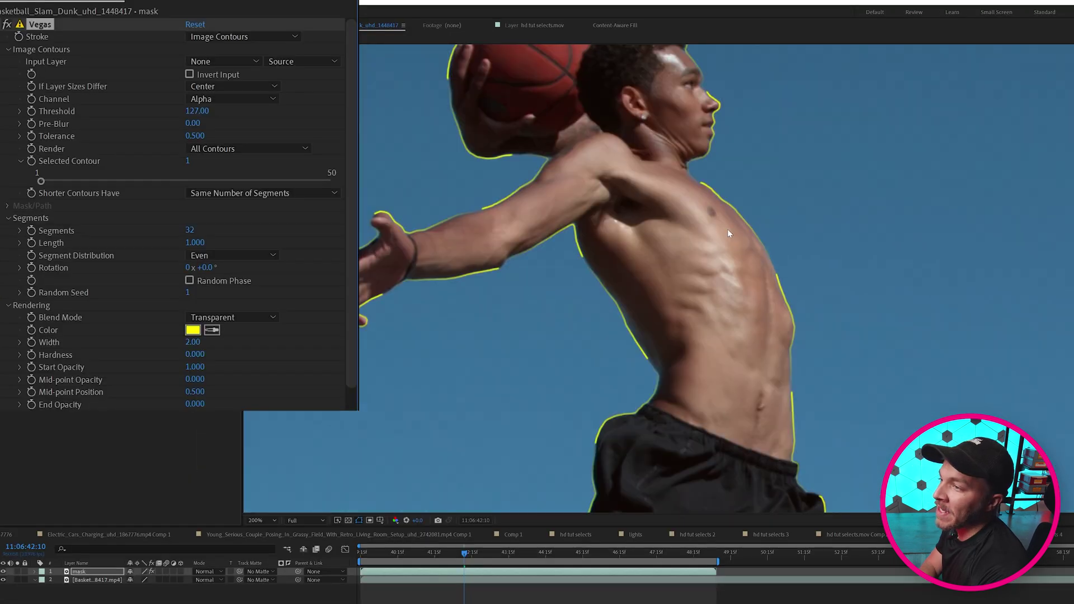
- Change the Vegas stroke color to white and set its Hardness to 0.490
left_click_drag(727, 230, 765, 282)
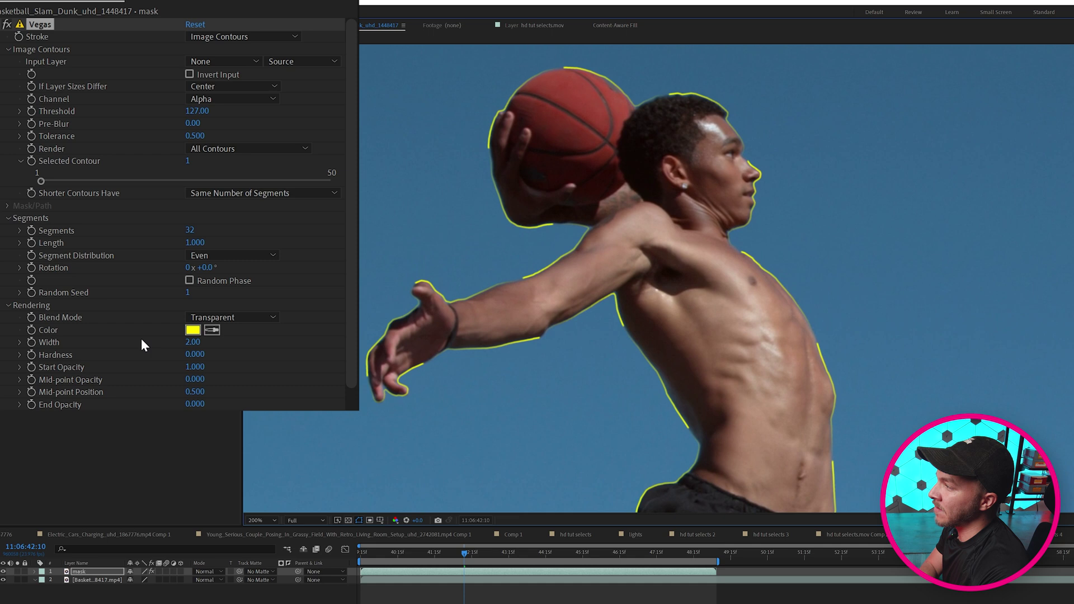
left_click(192, 331)
left_click_drag(431, 296, 395, 278)
key("Return")
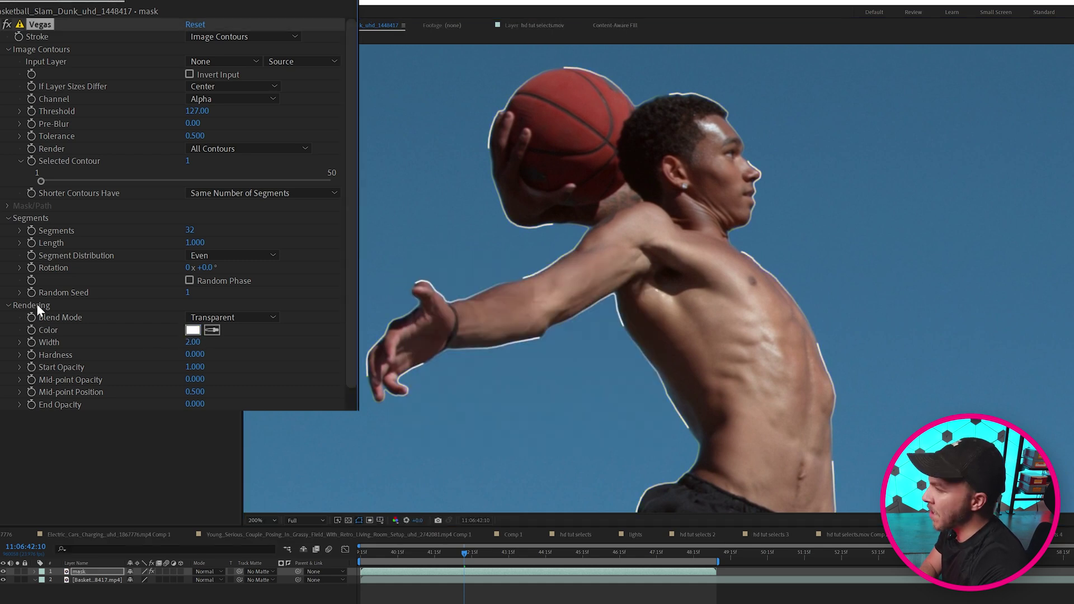
left_click_drag(196, 353, 335, 365)
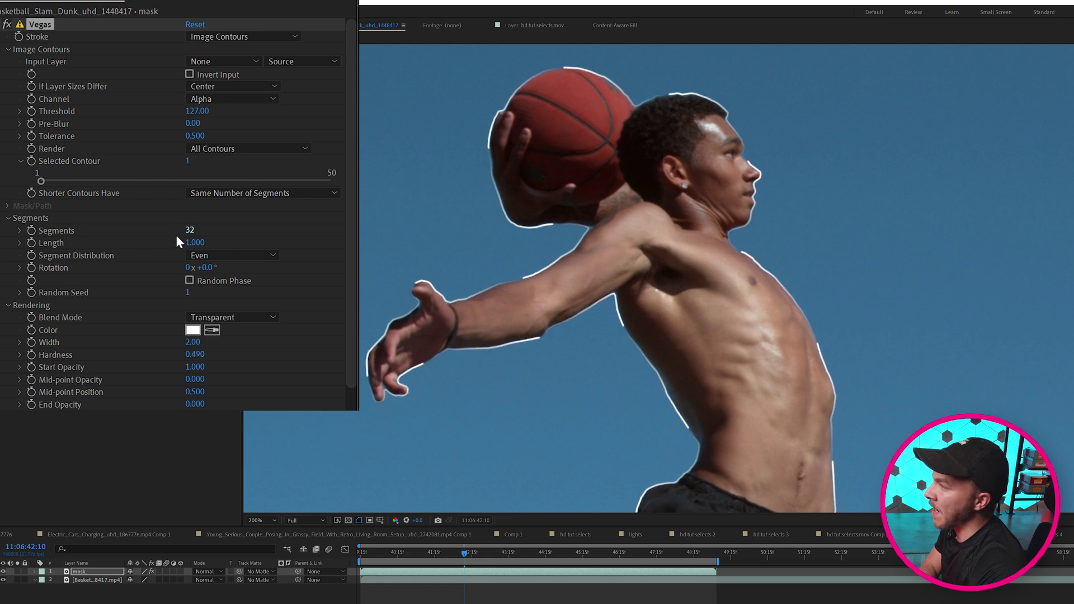
- Turn the Vegas outline into even dashes with 175 segments, a length of 0.590 and a mid-point opacity of 1.000
left_click_drag(191, 234, 237, 232)
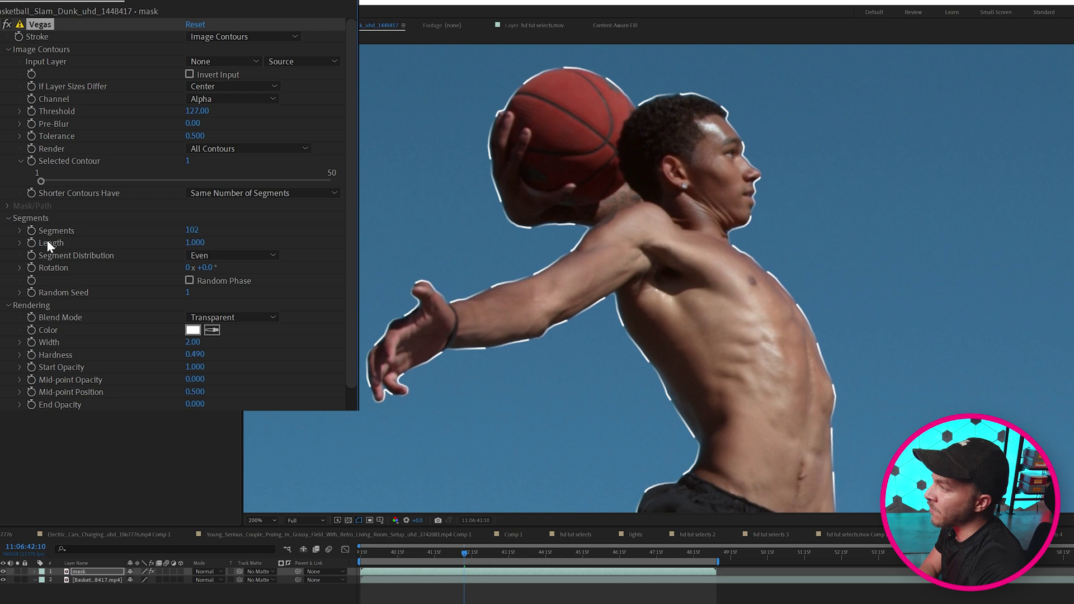
left_click_drag(195, 246, 157, 242)
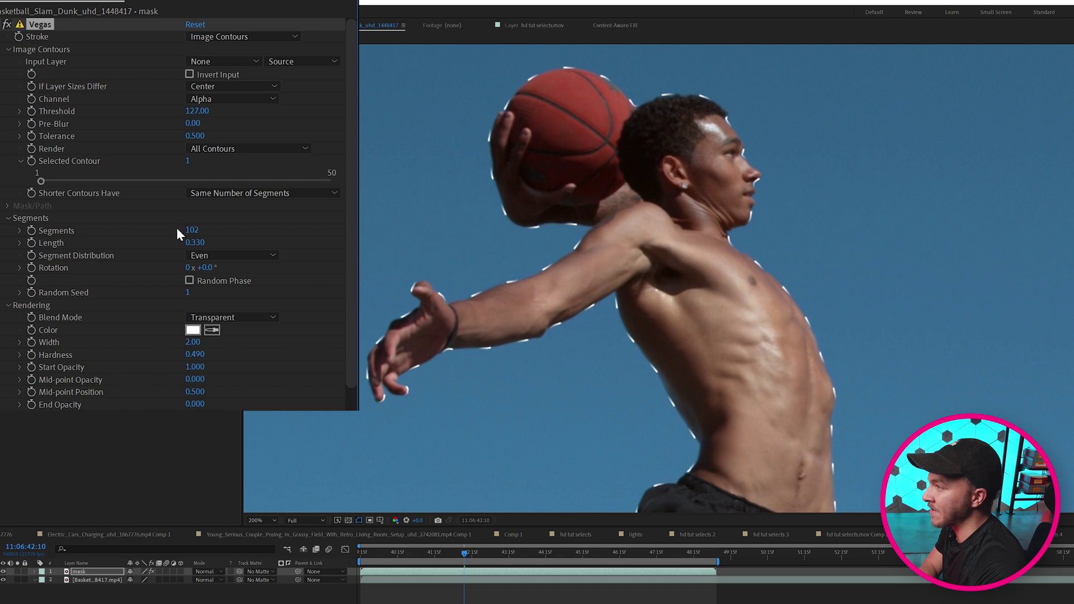
scroll(548, 283, "up", 3)
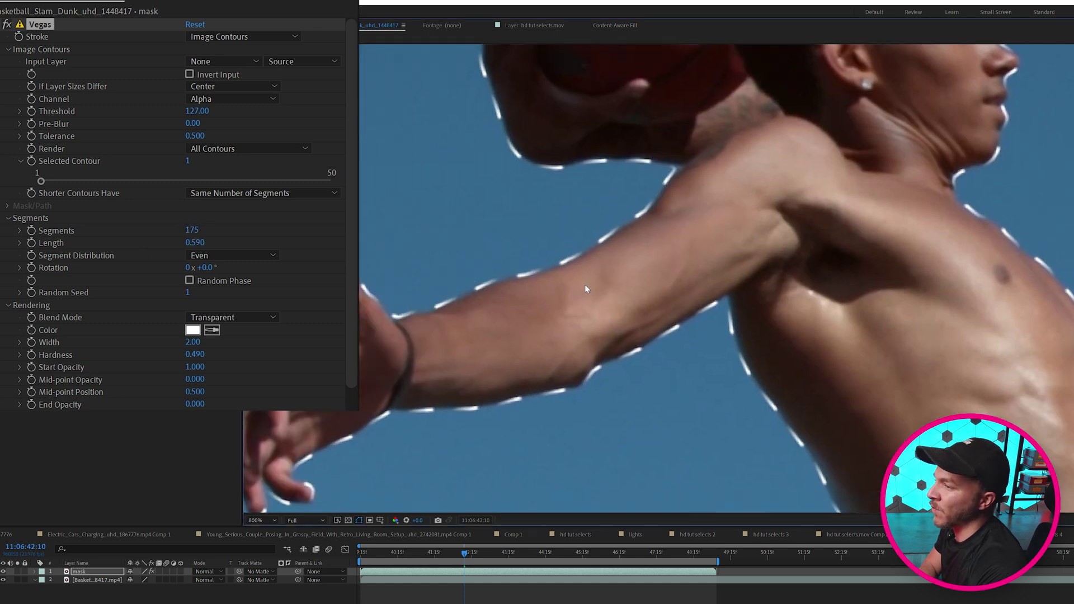
scroll(488, 249, "down", 3)
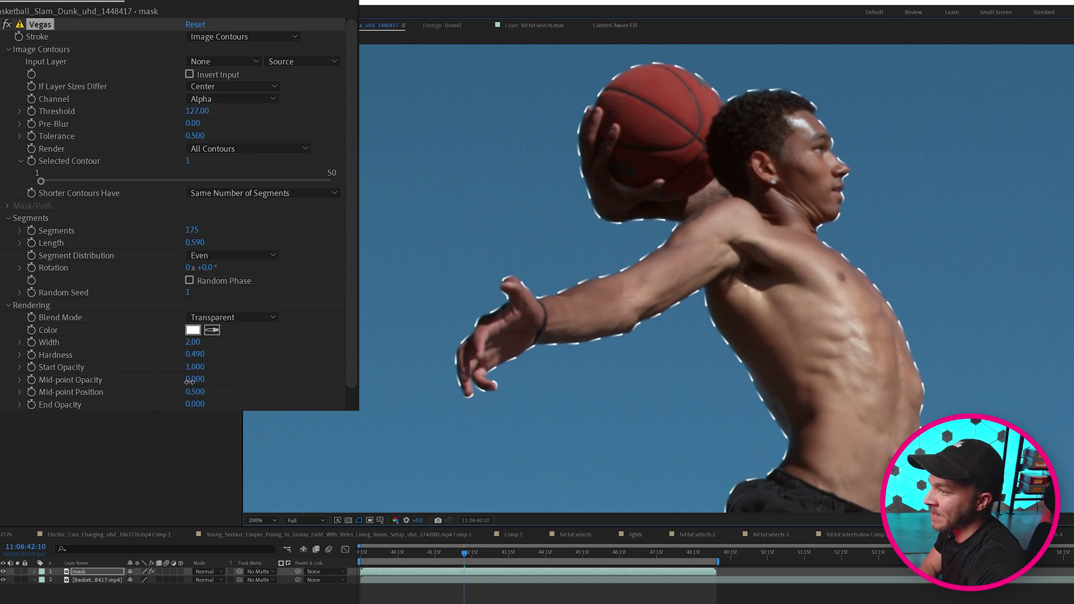
left_click_drag(189, 380, 385, 292)
left_click_drag(135, 189, 336, 228)
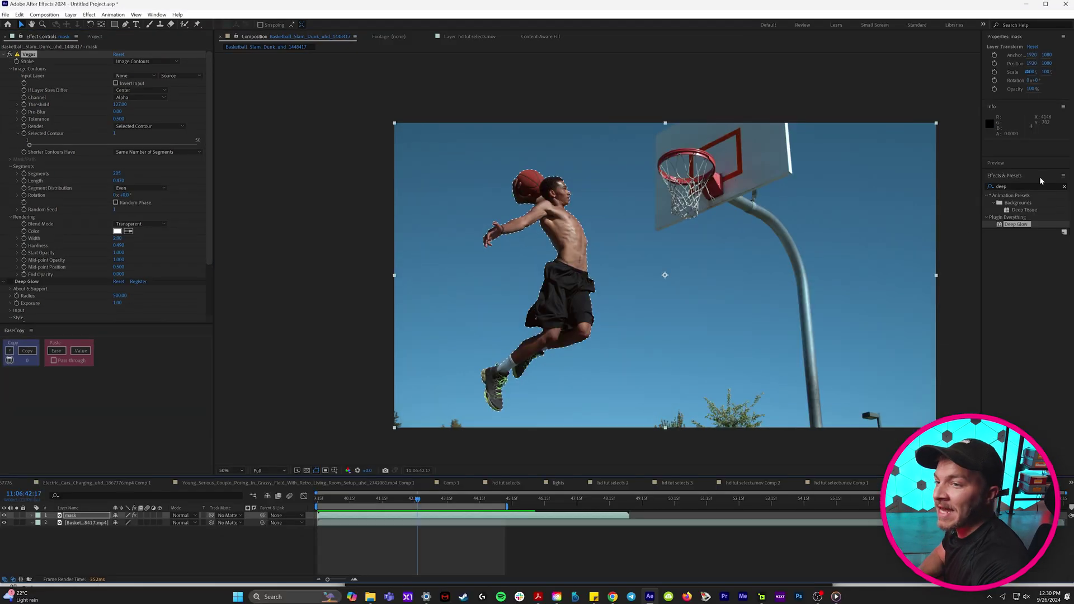
- Find Deep Glow in the effects library and add it to the mask layer's dashed outline
left_click(1064, 186)
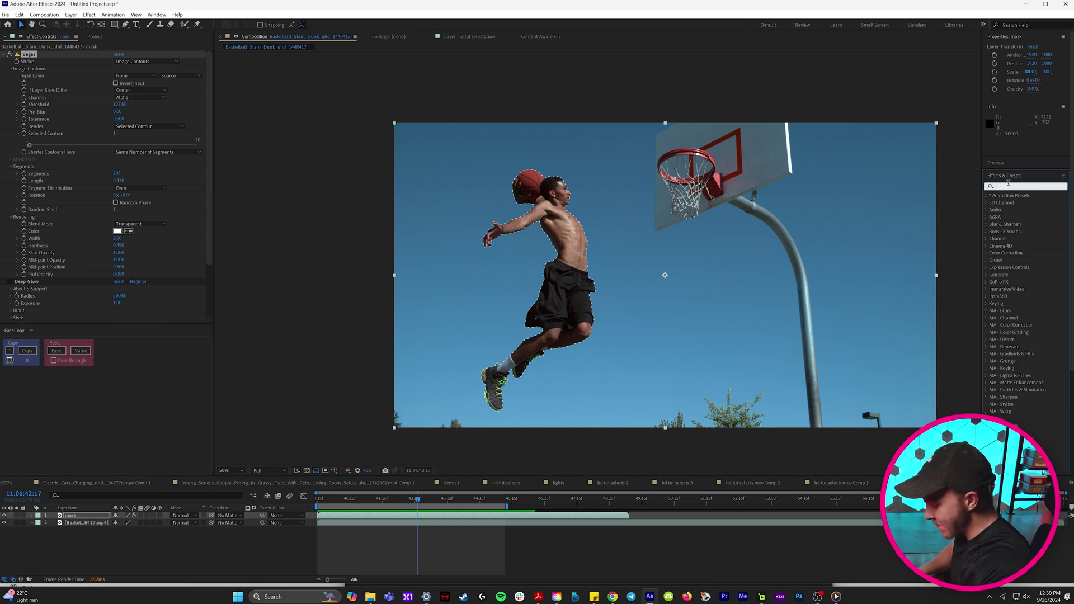
type("deep")
double_click(1023, 226)
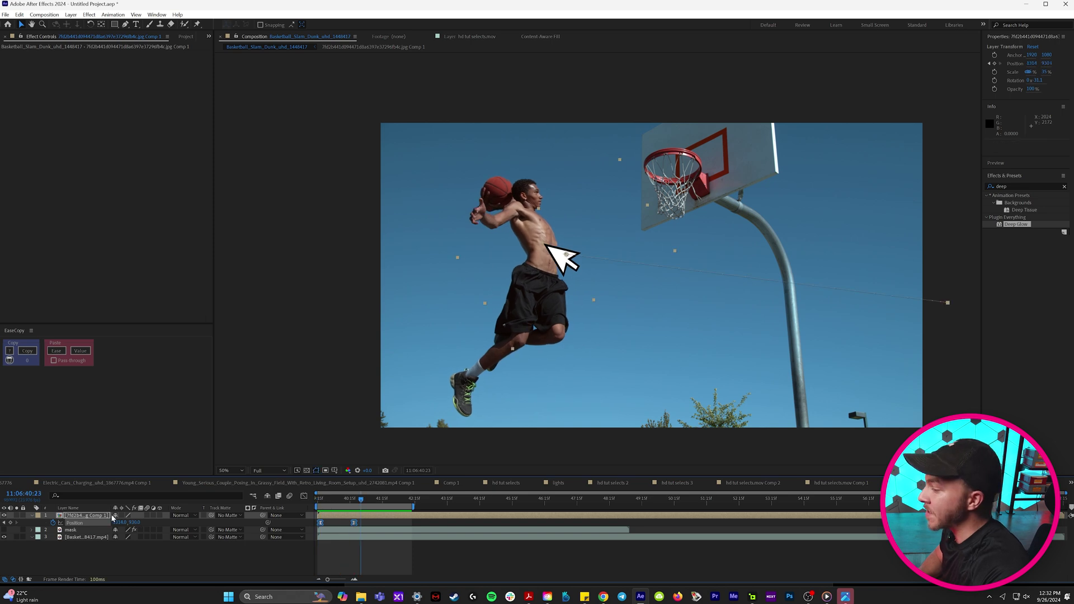
- Show the mask layer's effects and preview the cursor moving onto the player
left_click(85, 531)
left_click_drag(353, 505, 359, 505)
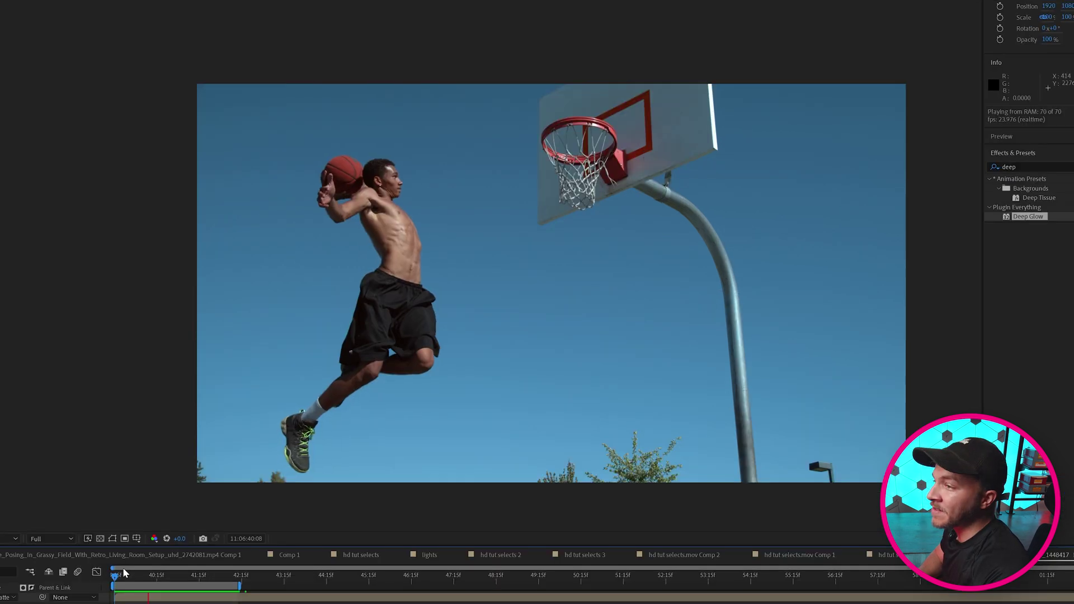
key("space")
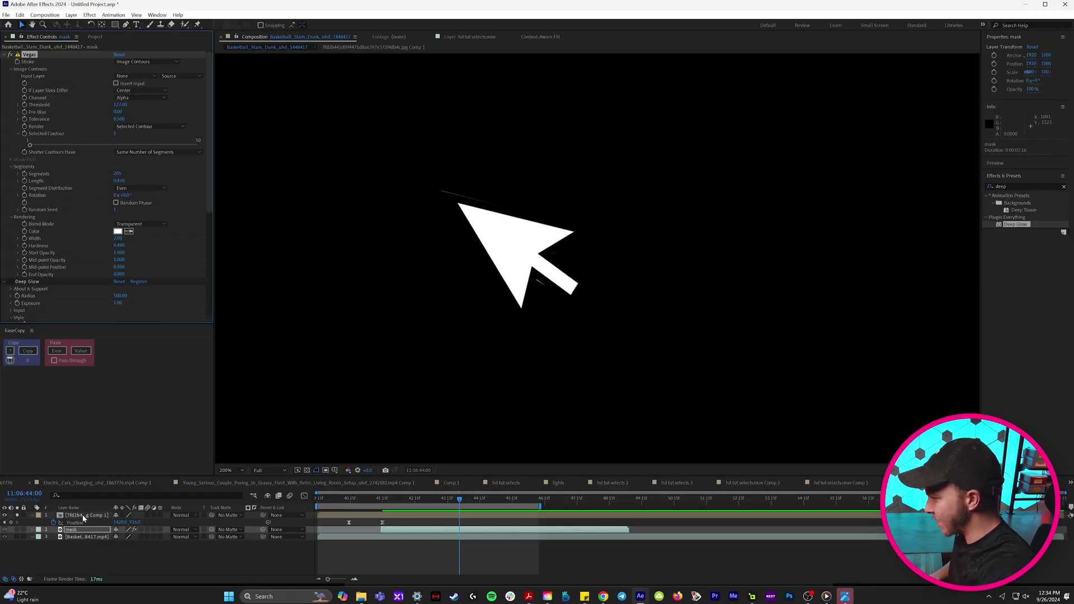
- Select the cursor arrow layer and try turning its Vegas Rotation to 27°
left_click(81, 518)
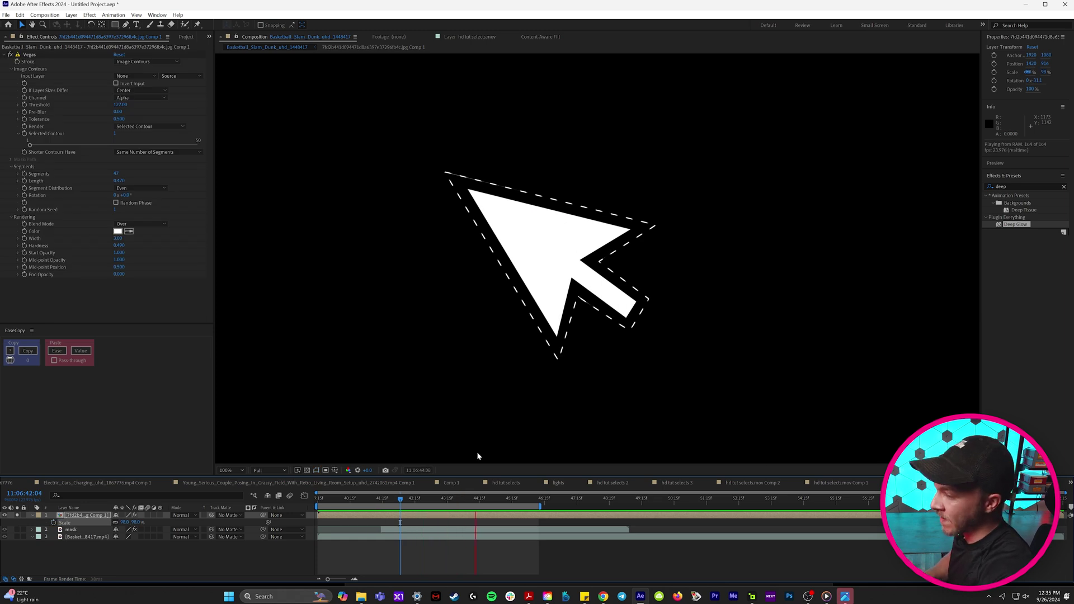
left_click(417, 500)
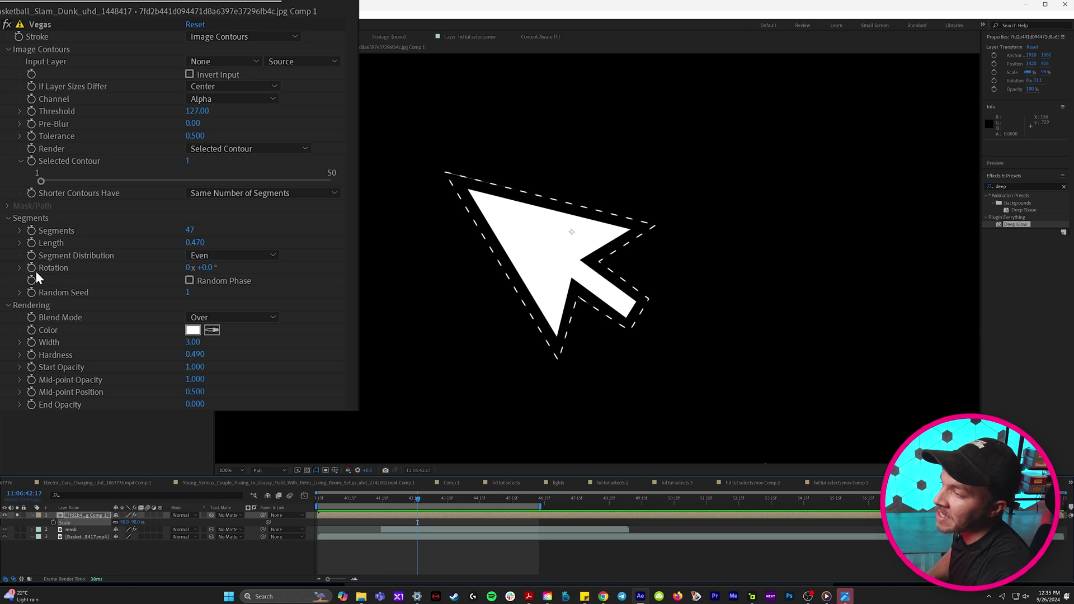
left_click_drag(203, 270, 273, 277)
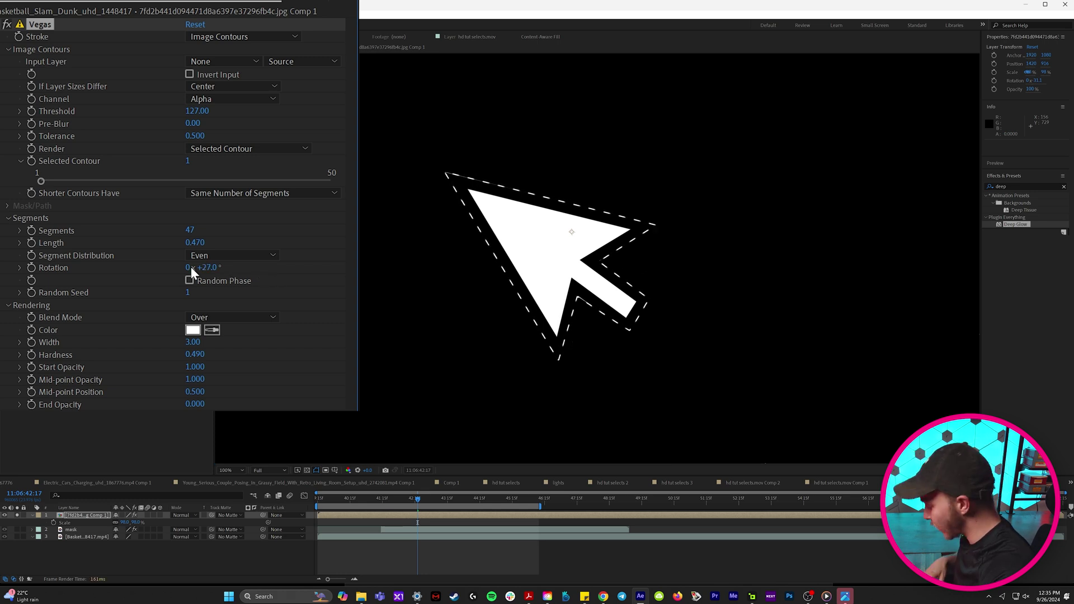
- Give the arrow's Vegas Rotation the expression time*15 and preview the travelling dashes over a shortened work area
left_click(32, 269, "alt")
type("t")
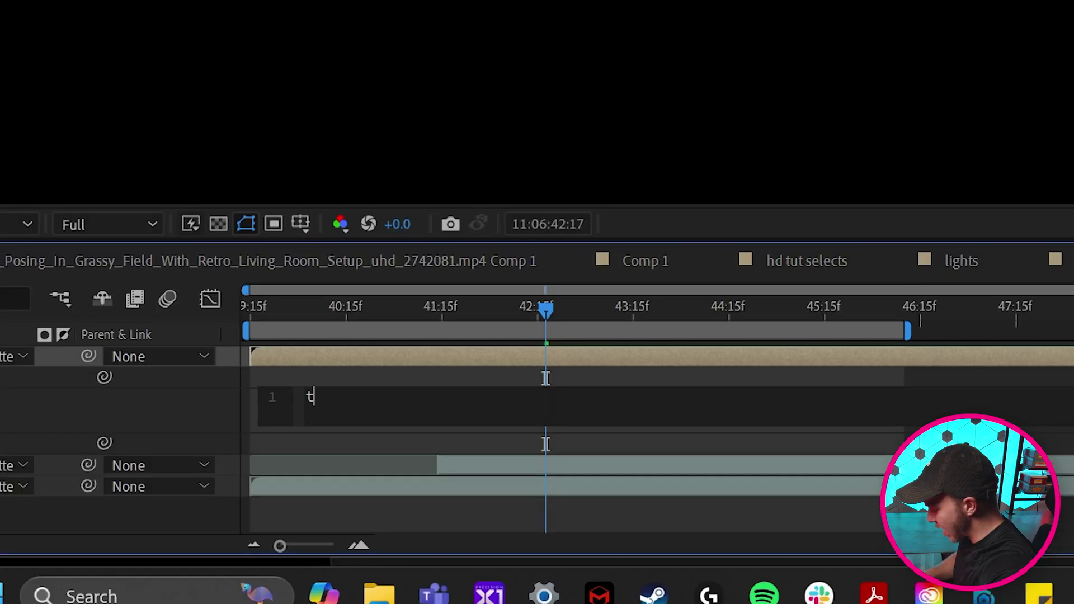
type("ime*15")
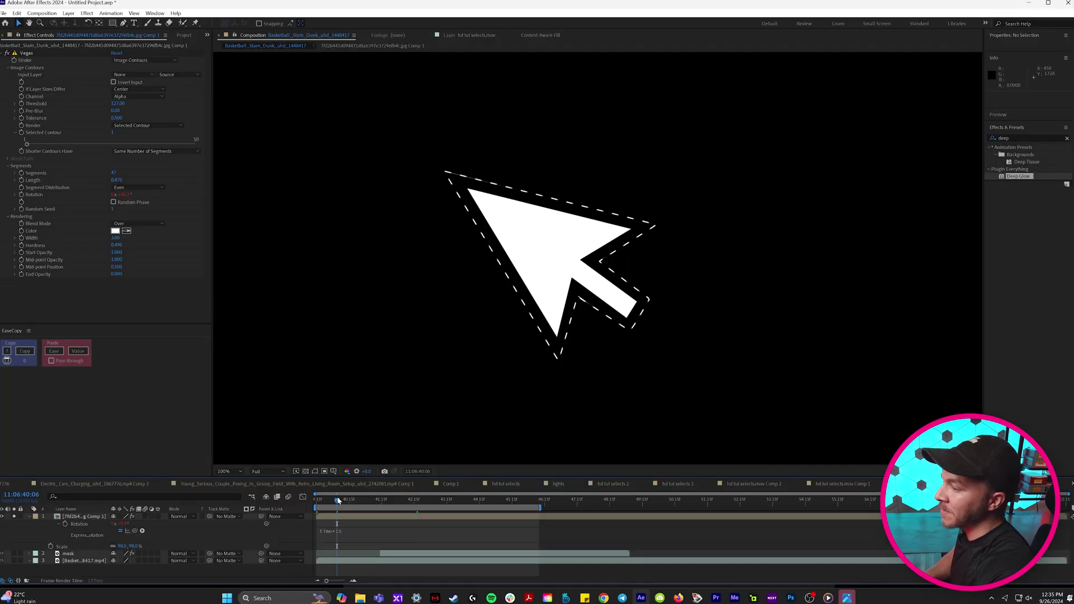
key("space")
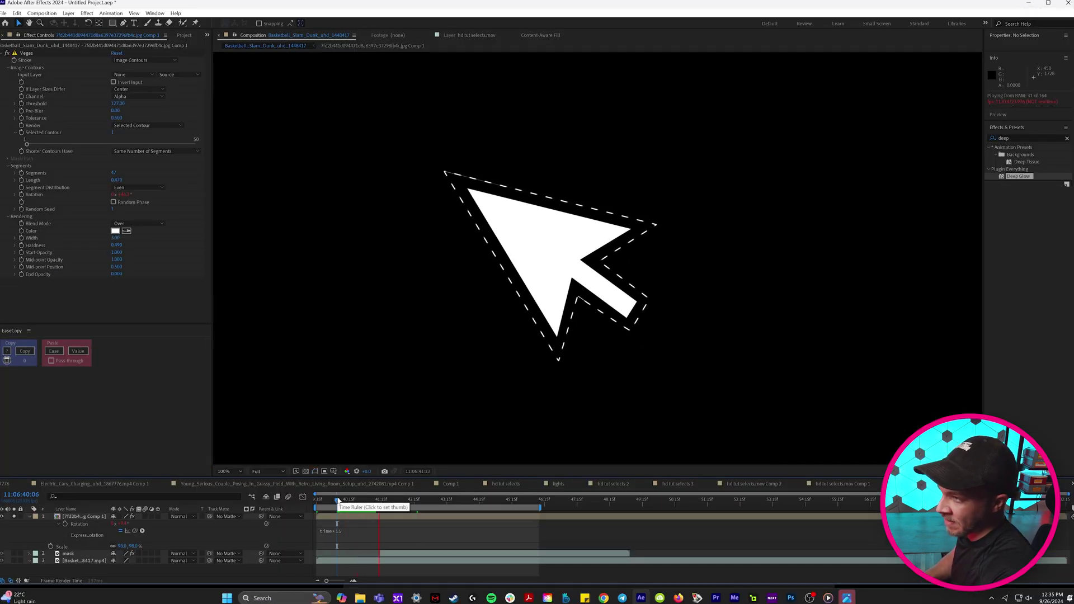
key("n")
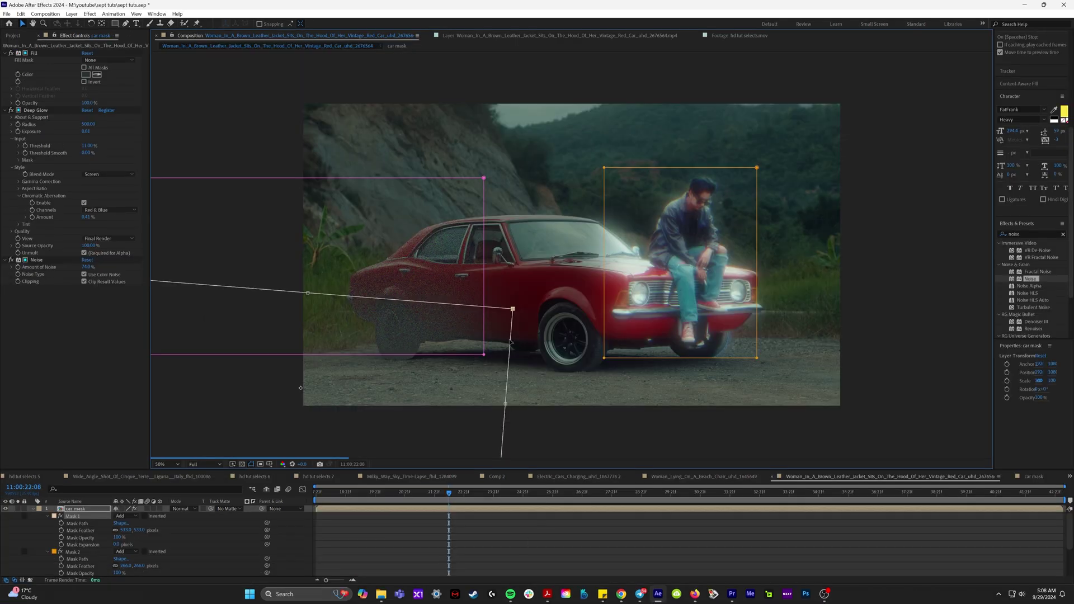
- Apply VC Color Vibrance to the soloed car mask layer and draw a rectangular mask over the car's middle
left_click(16, 508)
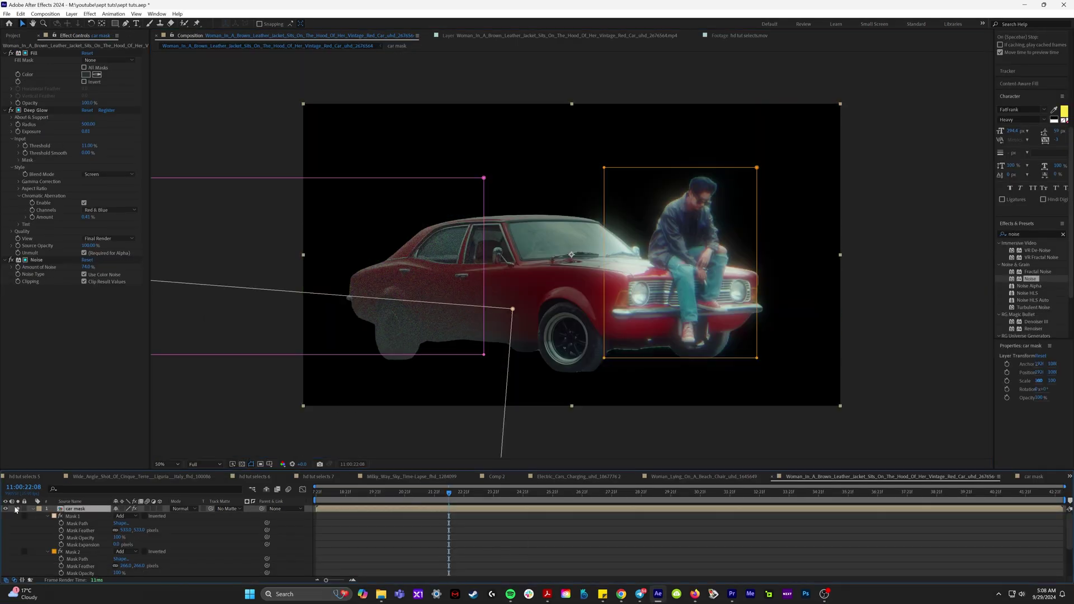
type("vc")
left_click_drag(484, 168, 611, 388)
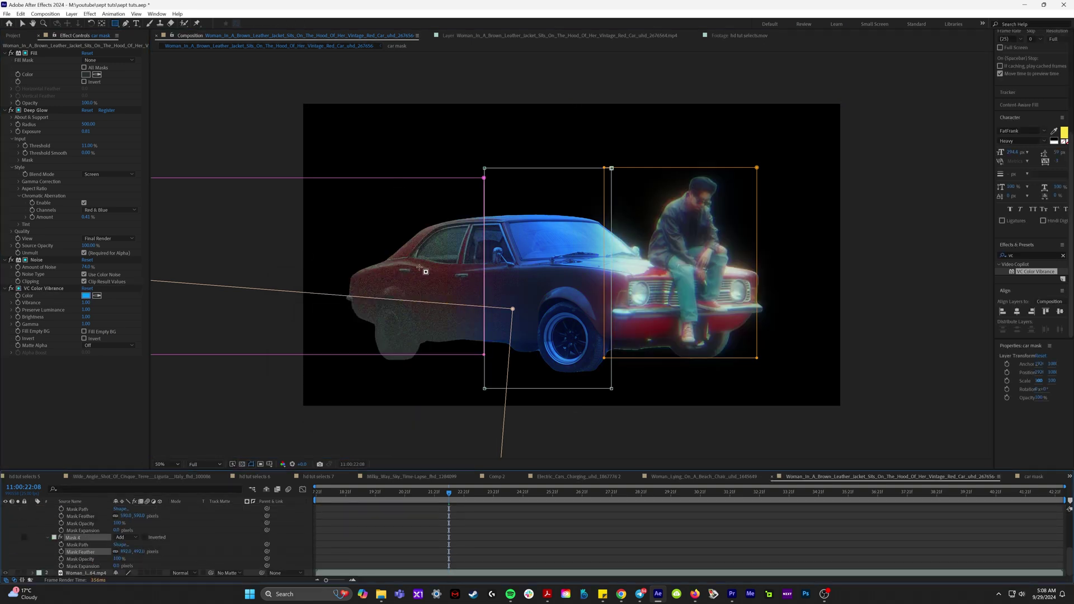
- Change the VC Color Vibrance color on the car mask layer to a light purple
left_click(86, 295)
left_click_drag(401, 339, 401, 398)
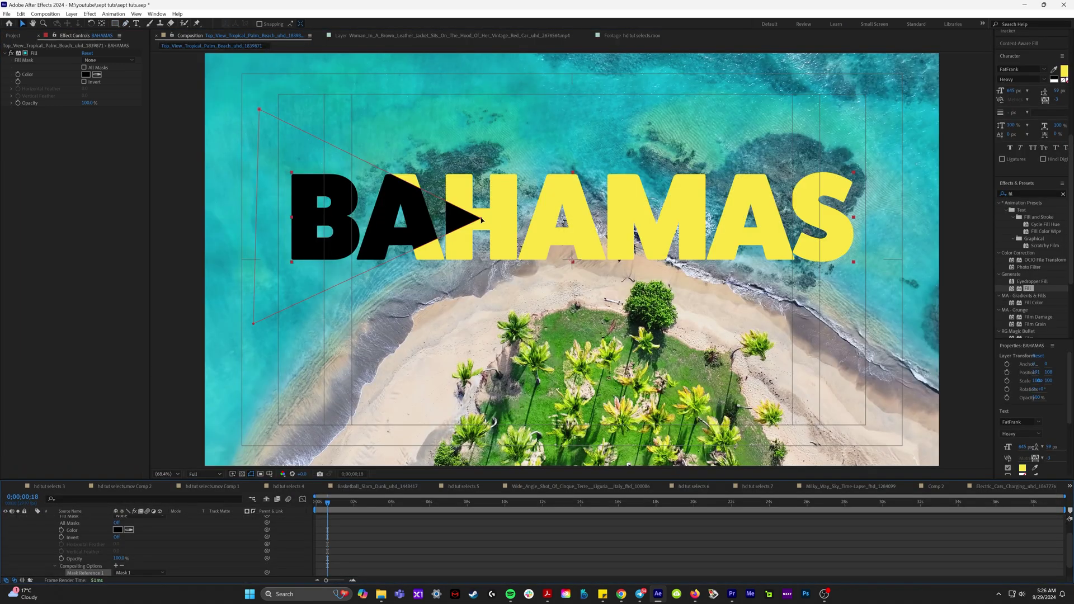
- Reshape the triangle and stripe masks on the BAHAMAS text and recolor the text to turquoise
left_click_drag(488, 220, 515, 220)
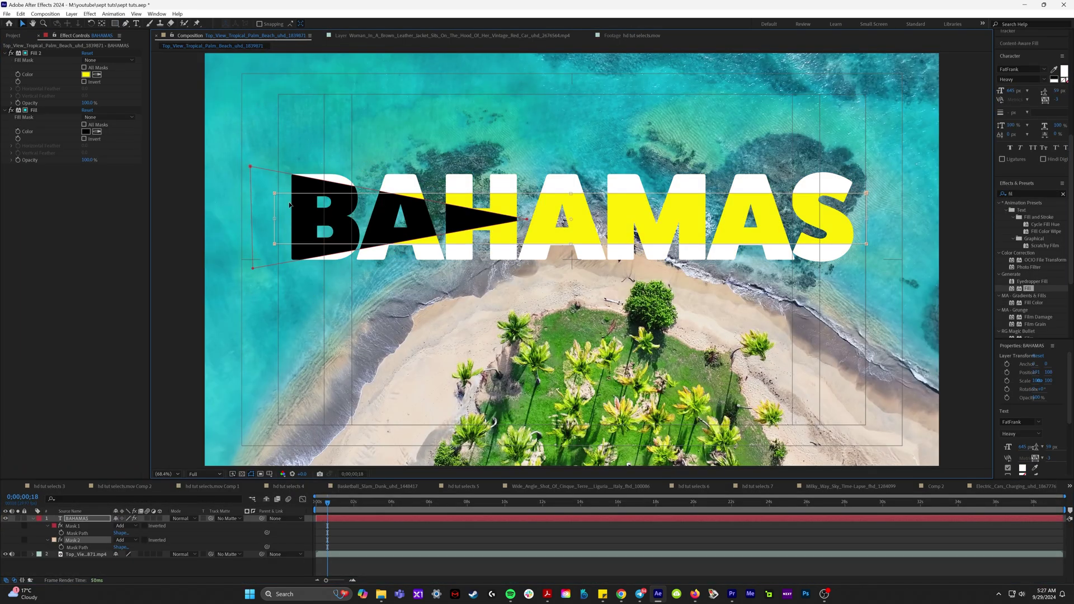
left_click(1064, 71)
key("Return")
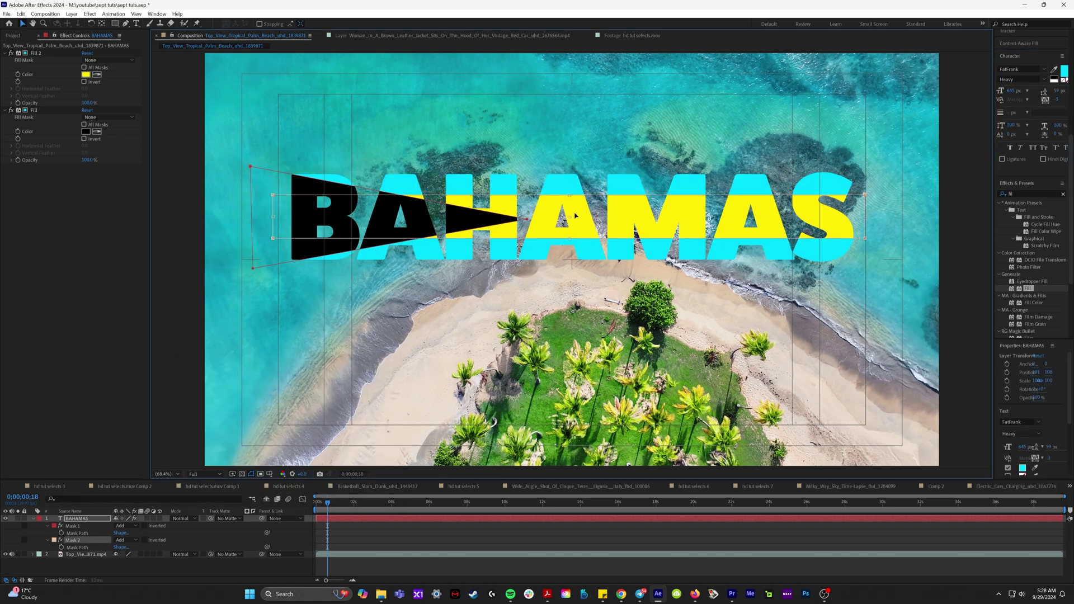
left_click_drag(569, 195, 570, 202)
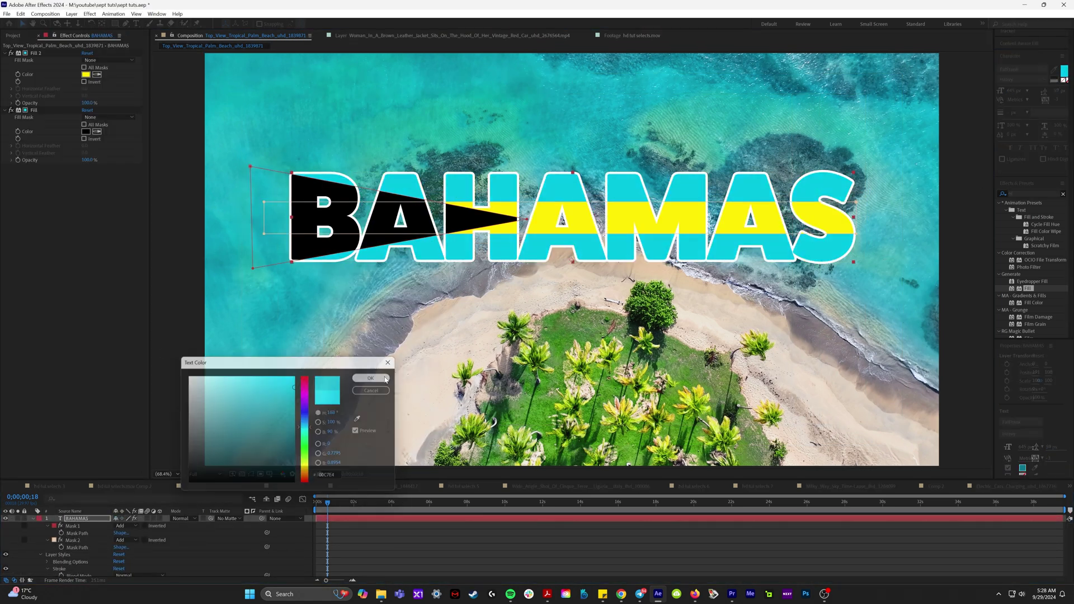
left_click(370, 378)
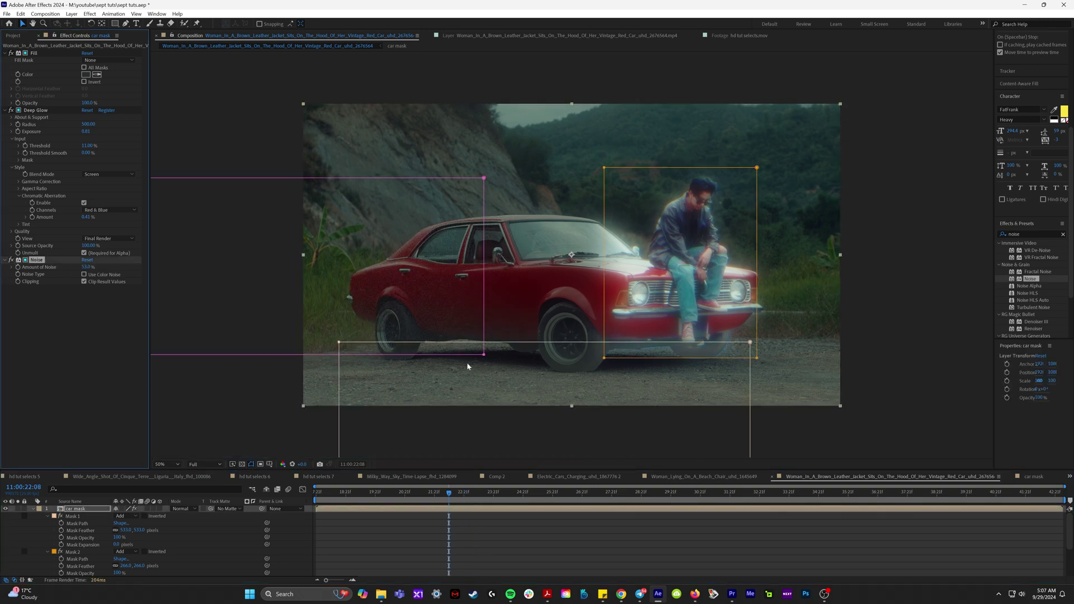
- Reposition the lower mask on the car mask layer up over the car's body near the front wheel
left_click_drag(467, 311, 510, 307)
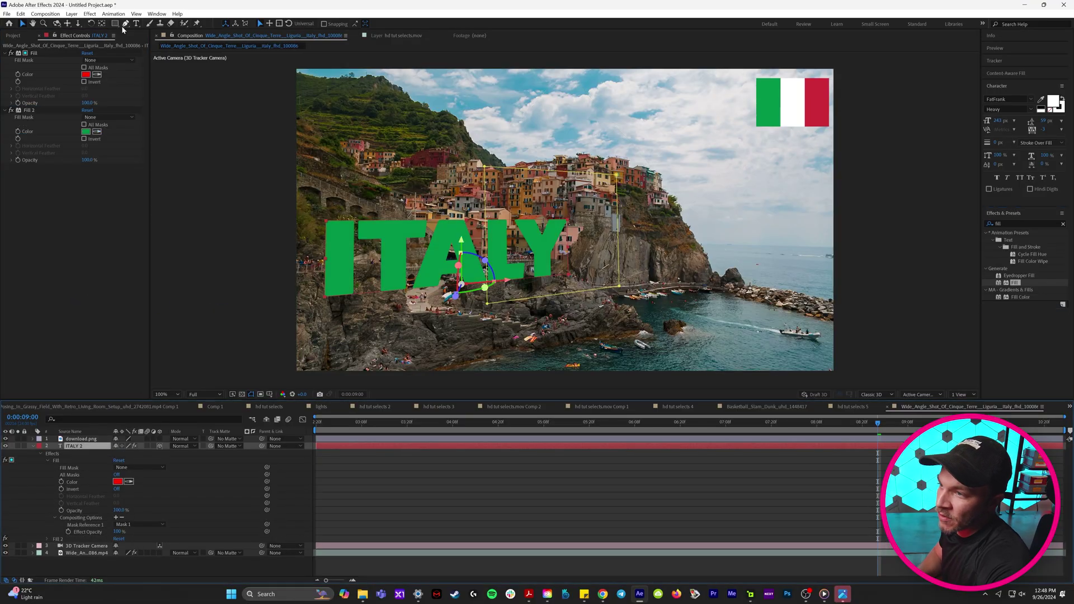
left_click(125, 24)
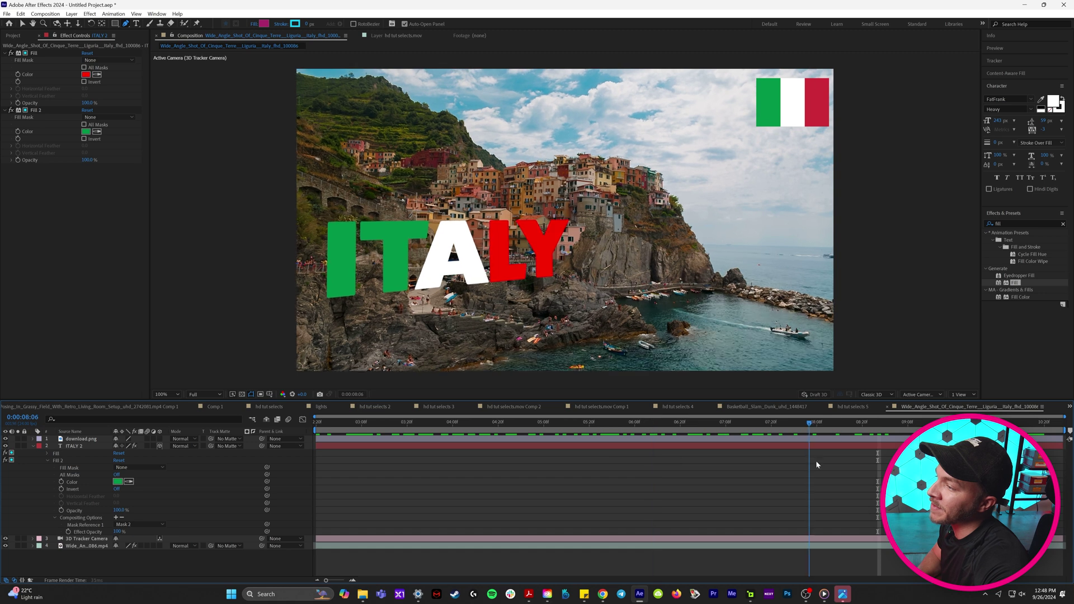
left_click(429, 423)
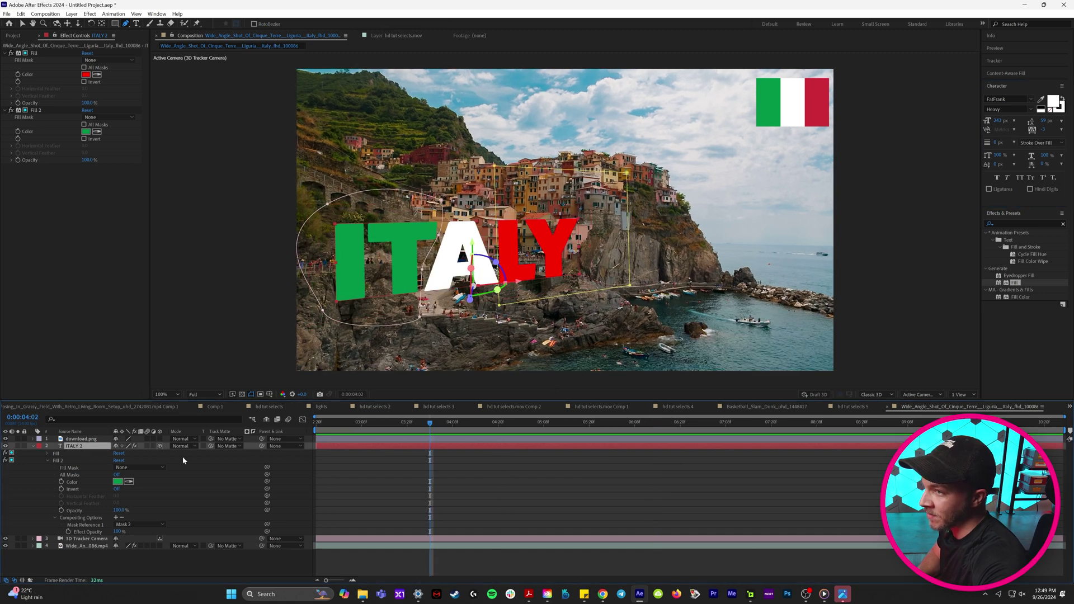
right_click(78, 446)
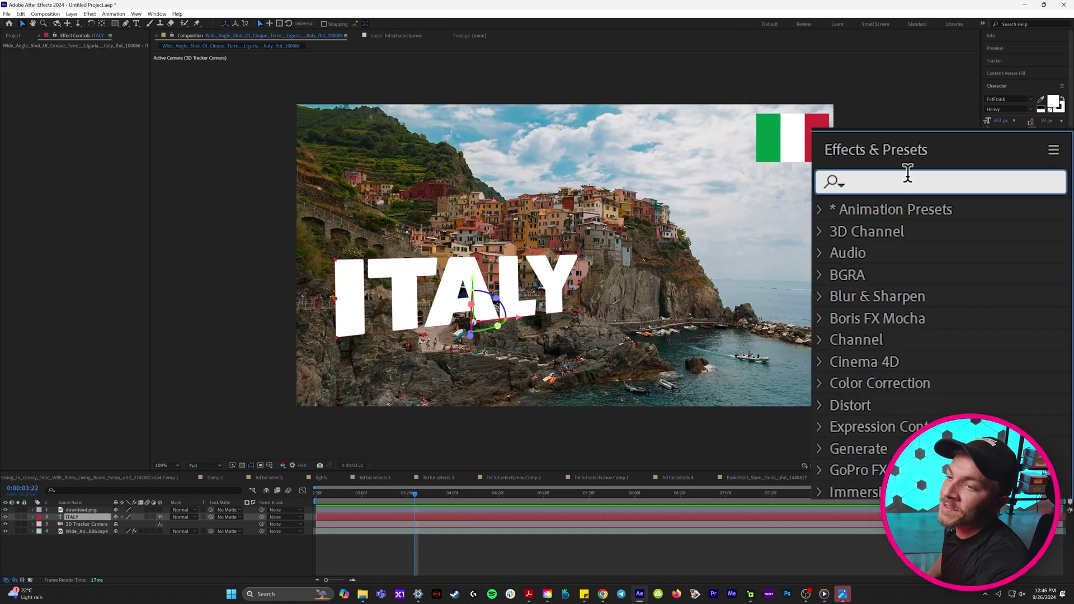
- Apply the Fill effect to the ITALY text layer and draw a rectangular mask around the letters LY
type("fill")
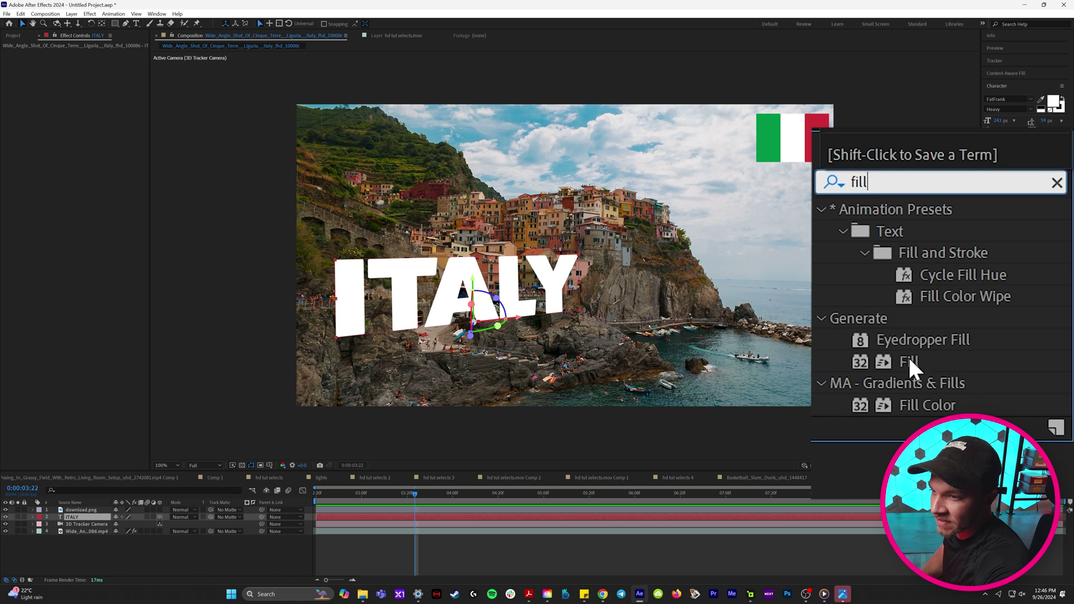
left_click_drag(910, 367, 73, 523)
left_click_drag(73, 523, 72, 522)
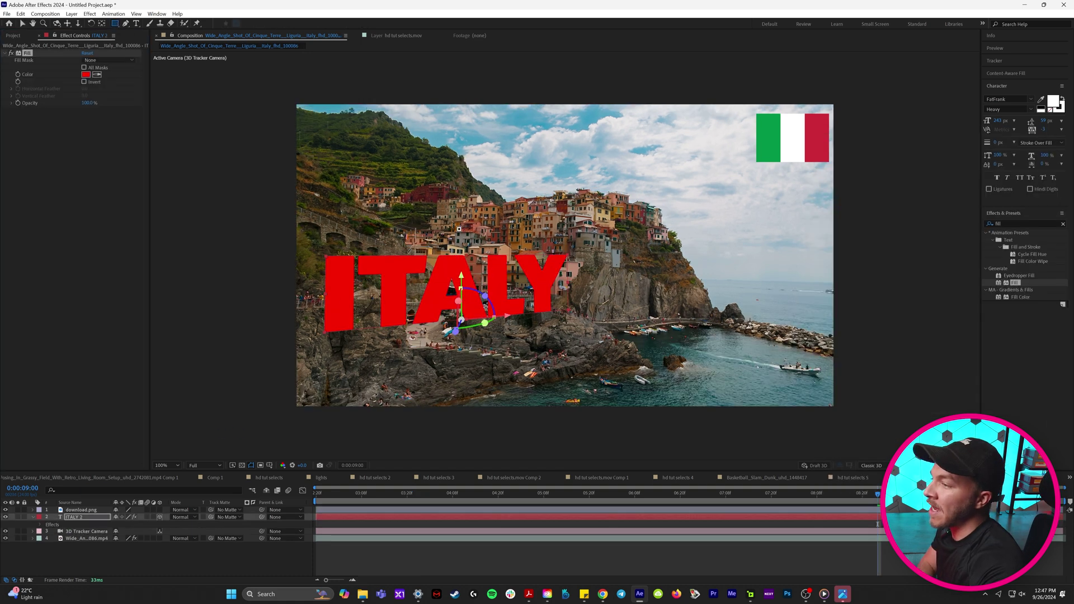
left_click_drag(616, 210, 488, 337)
key("v")
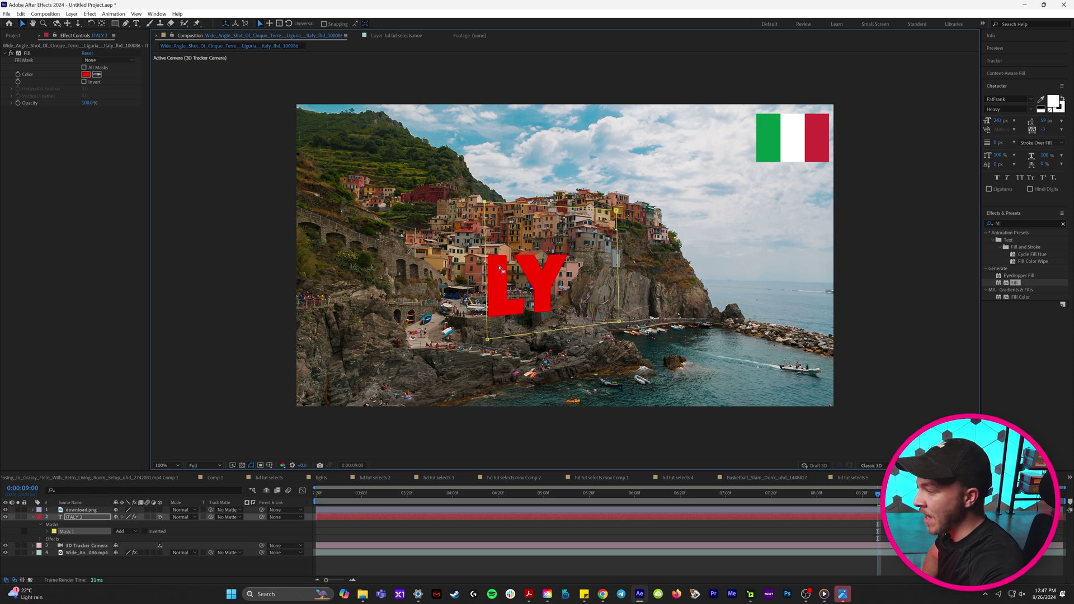
- Add a mask reference in the Fill effect's Compositing Options on the ITALY layer and set it to Mask 1
key("u")
left_click_drag(108, 471, 116, 401)
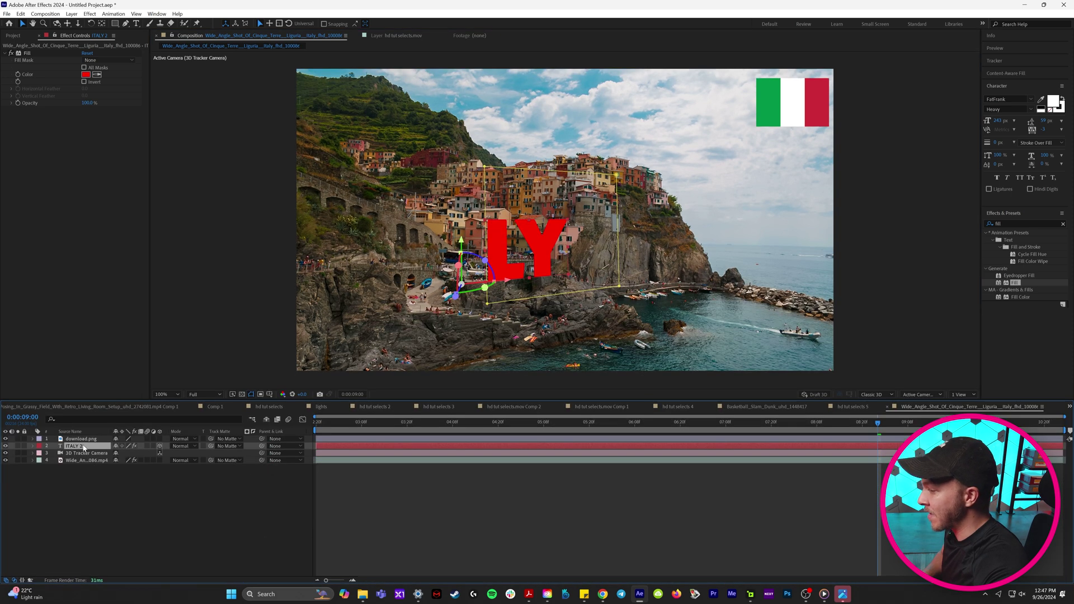
key("e")
left_click(58, 453)
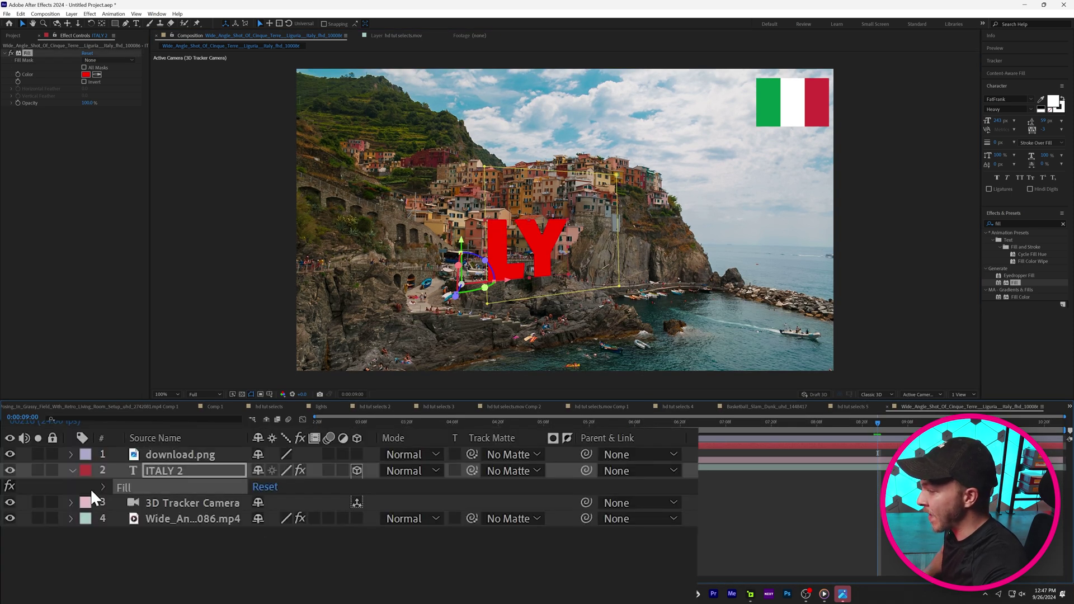
left_click(102, 485)
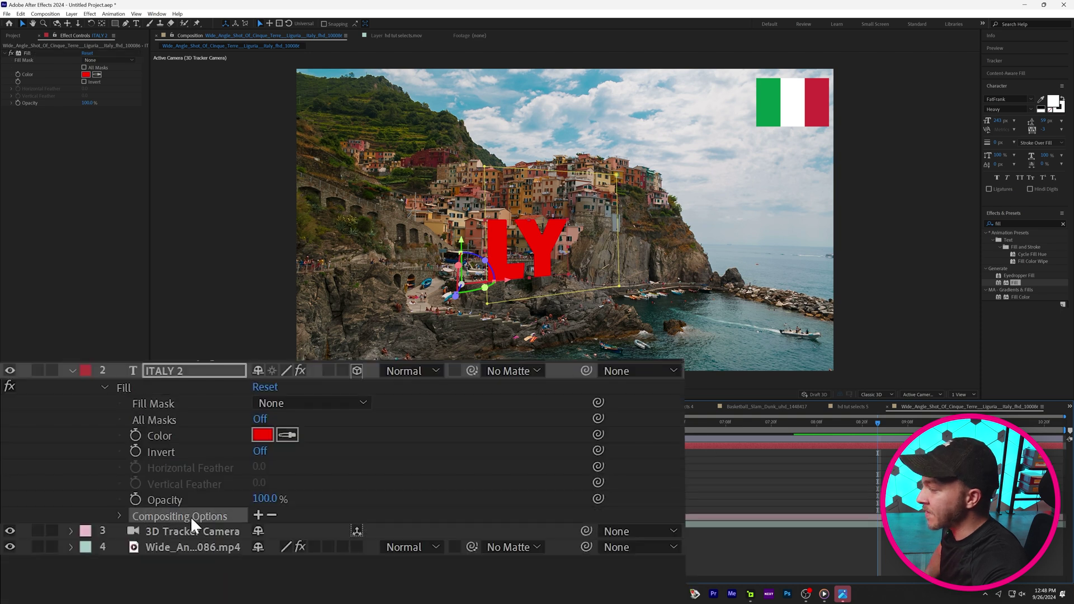
left_click(118, 516)
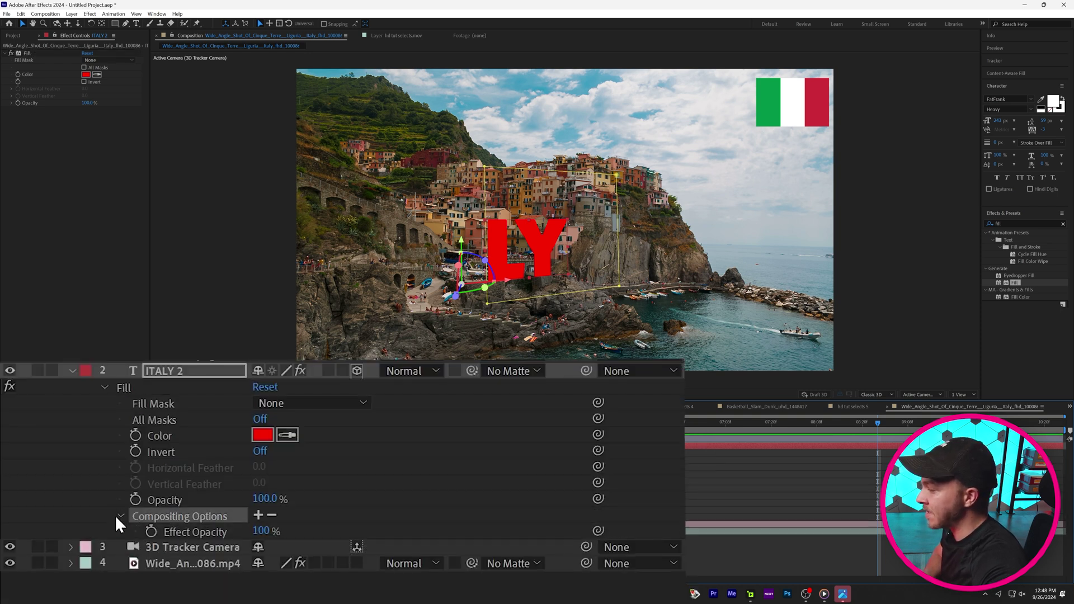
left_click(258, 513)
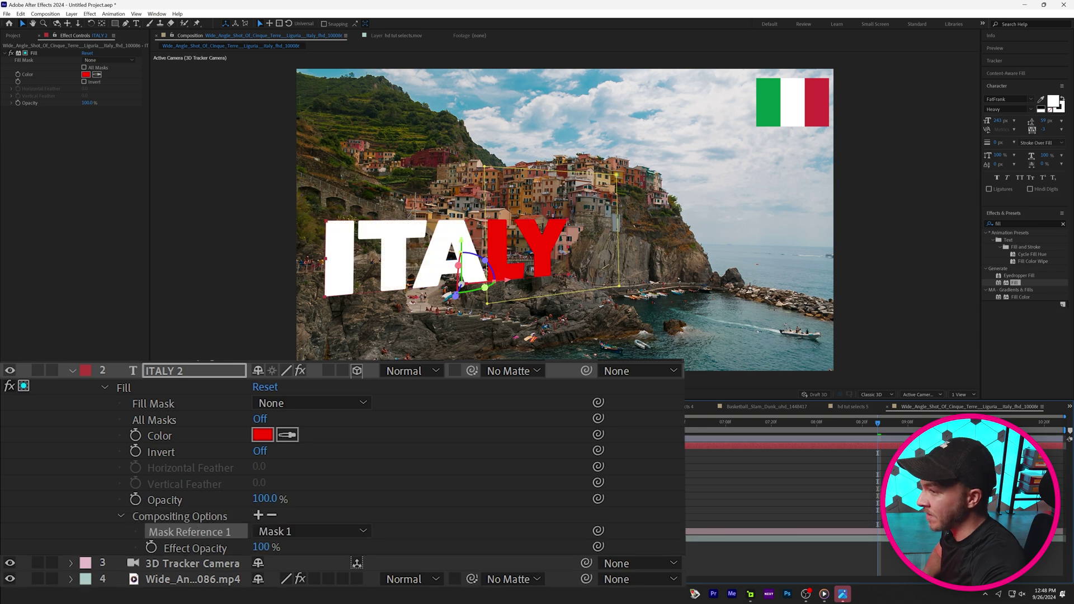
left_click(286, 531)
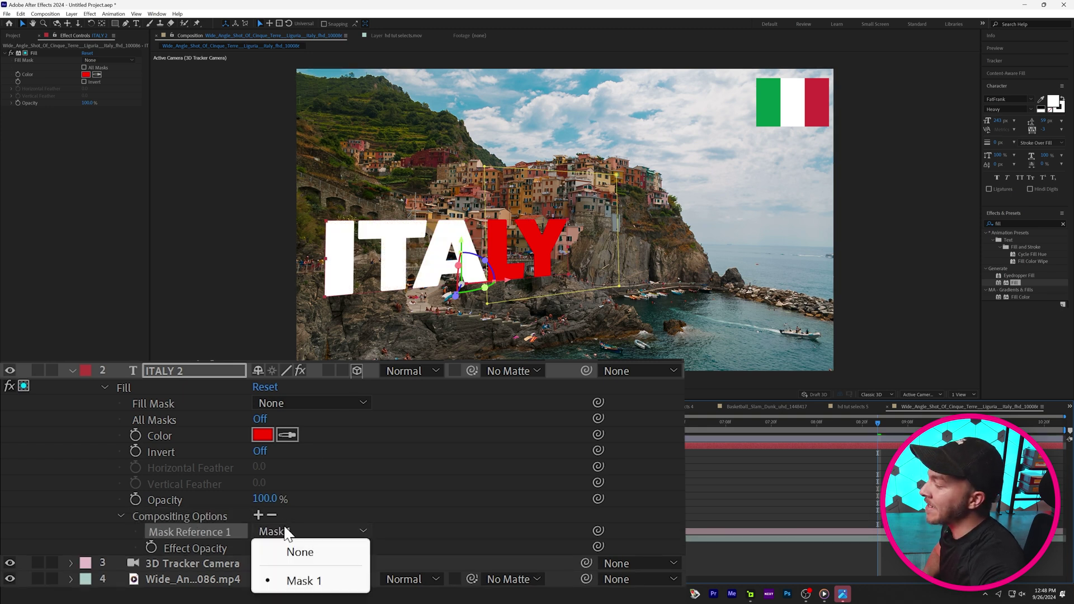
left_click(303, 581)
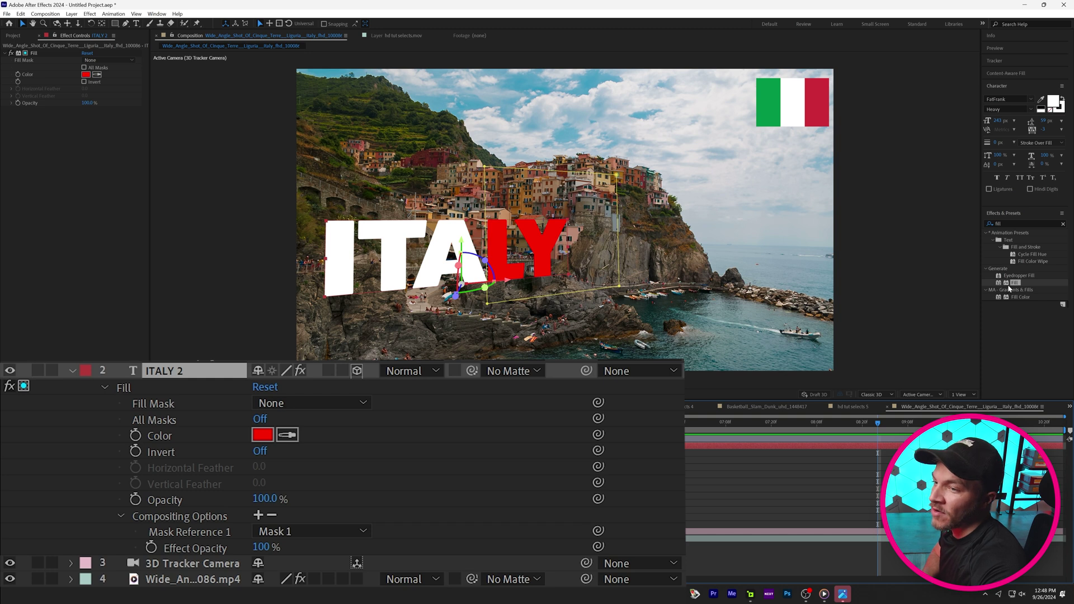
- Apply a second Fill effect to the ITALY layer and sample its color from the flag's green stripe
left_click_drag(970, 288, 87, 296)
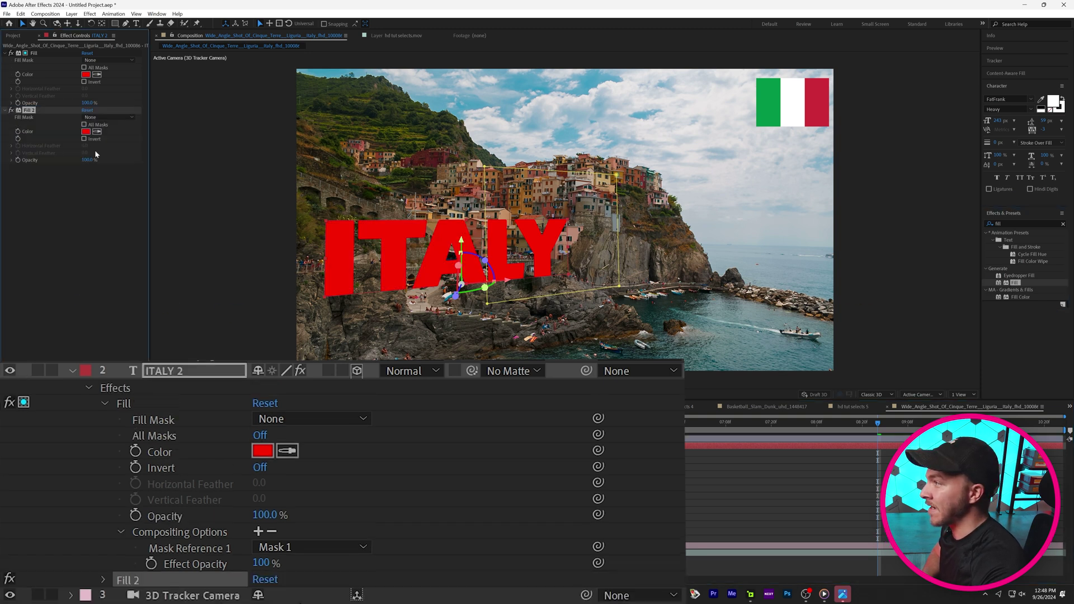
left_click(97, 132)
left_click(780, 106)
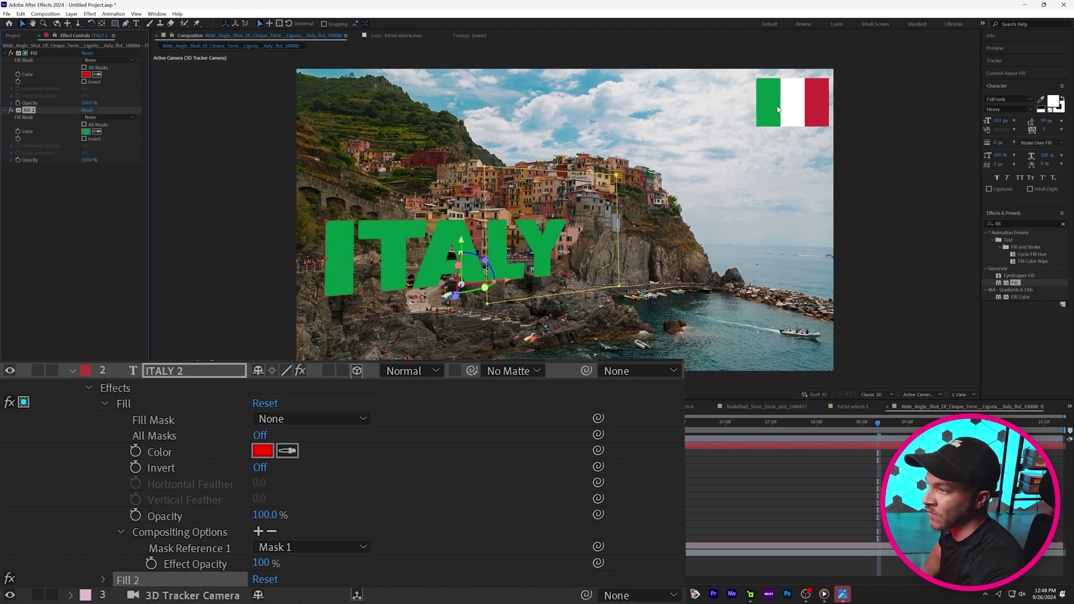
- Draw a curved Pen tool mask around the letters IT on the ITALY layer
key("g")
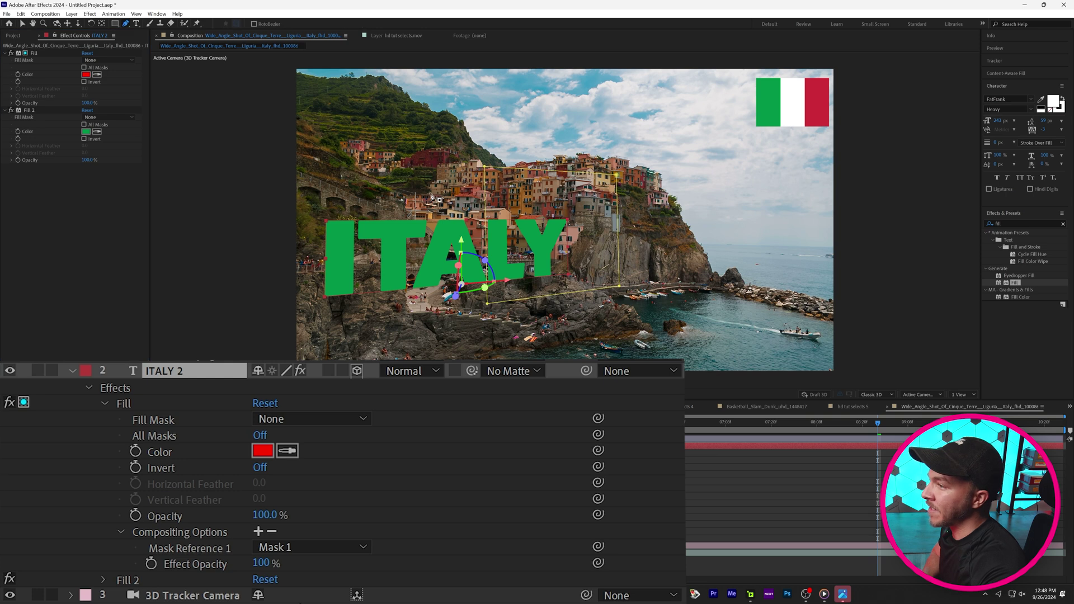
left_click(432, 202)
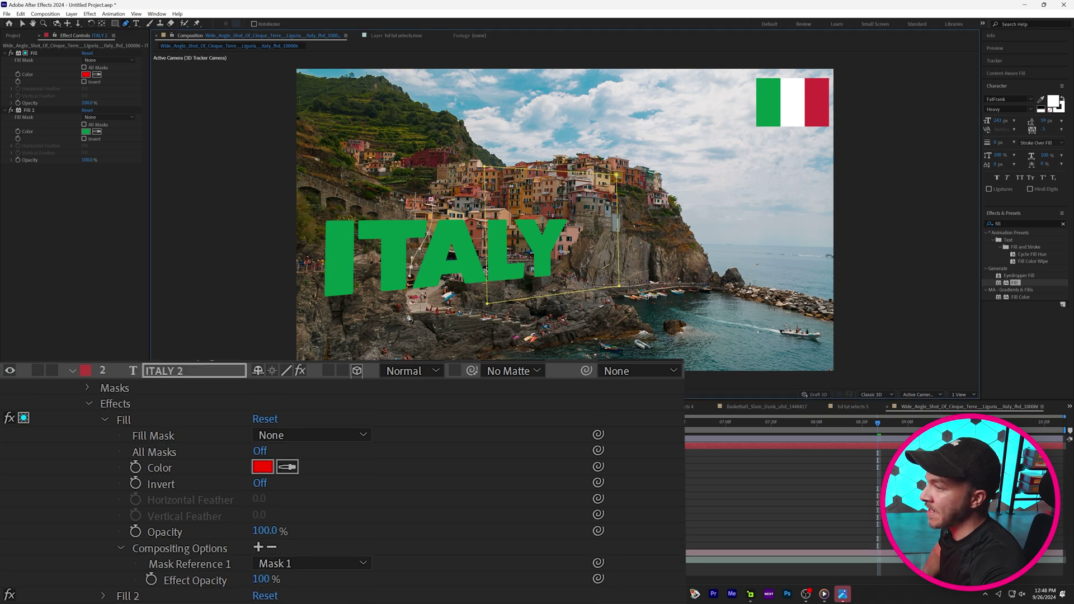
left_click_drag(311, 306, 290, 282)
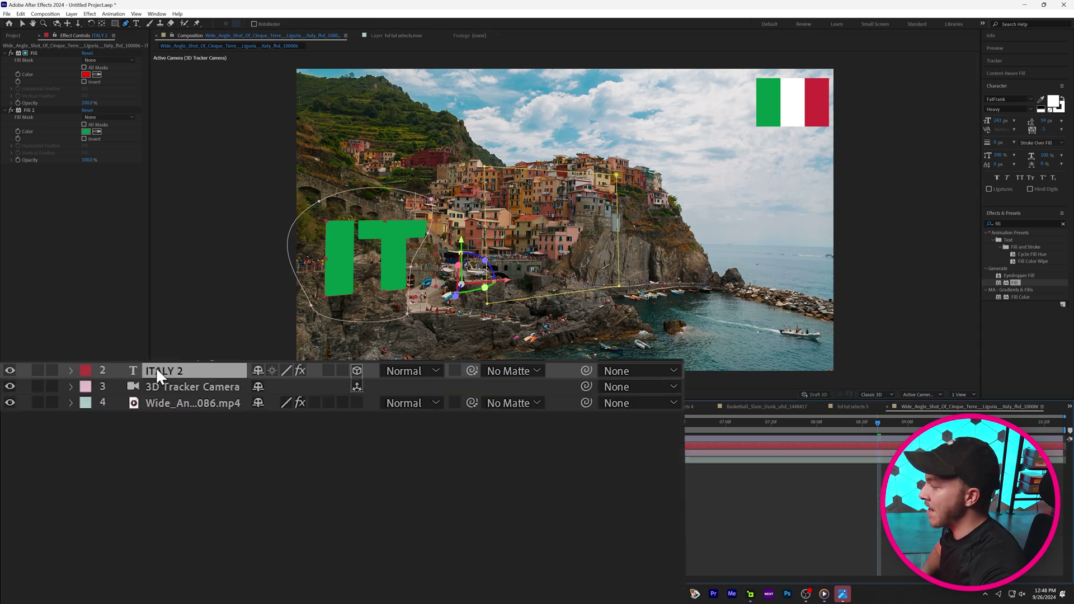
- Add a mask reference in Fill 2's Compositing Options on the ITALY layer and set it to Mask 2
key("e")
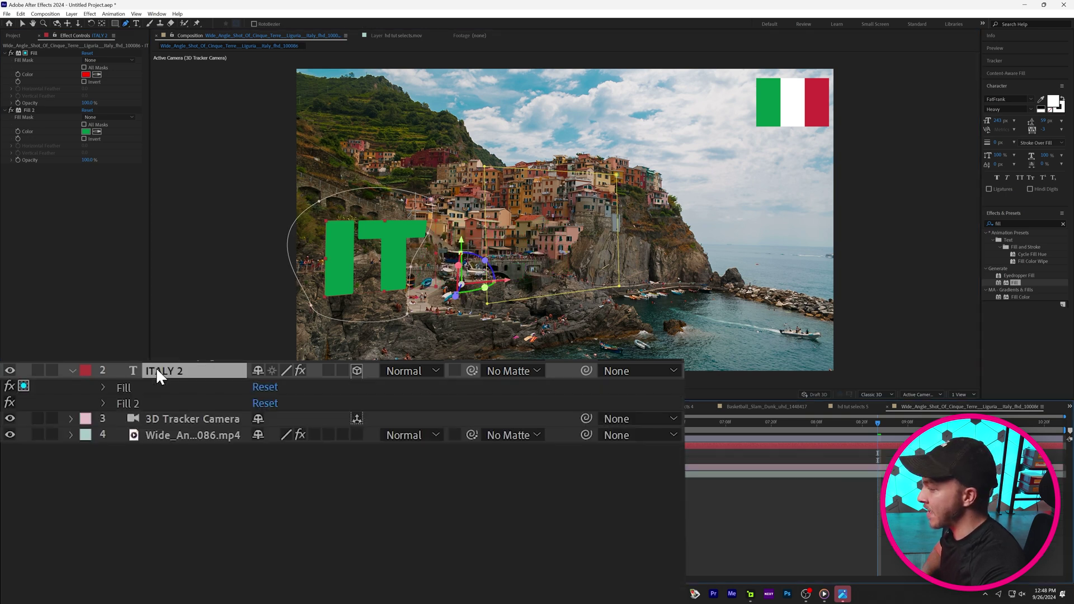
left_click(129, 402)
left_click(103, 404)
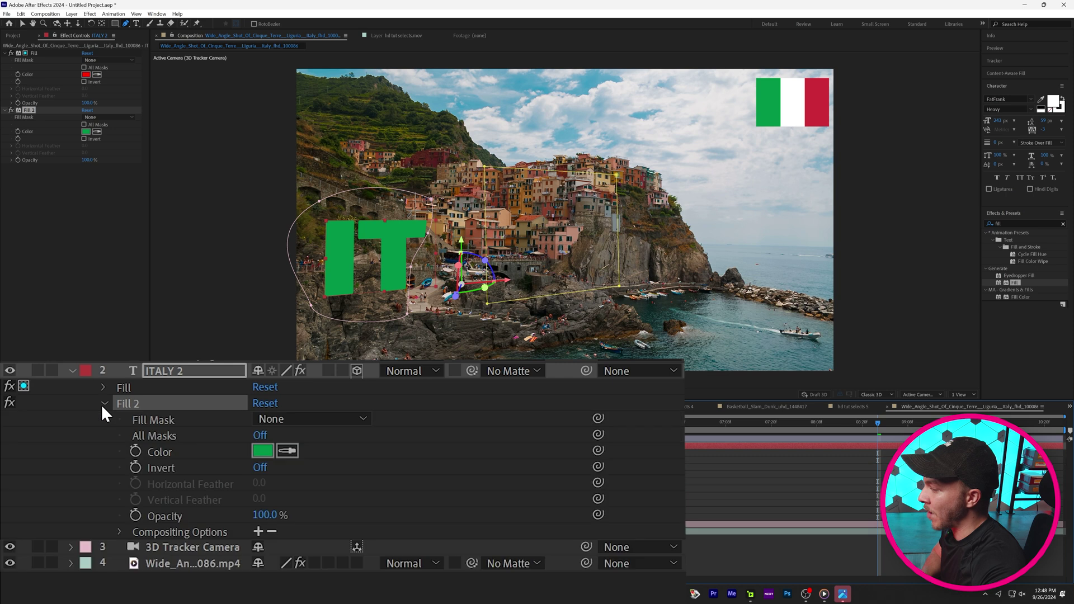
left_click(258, 530)
left_click(330, 506)
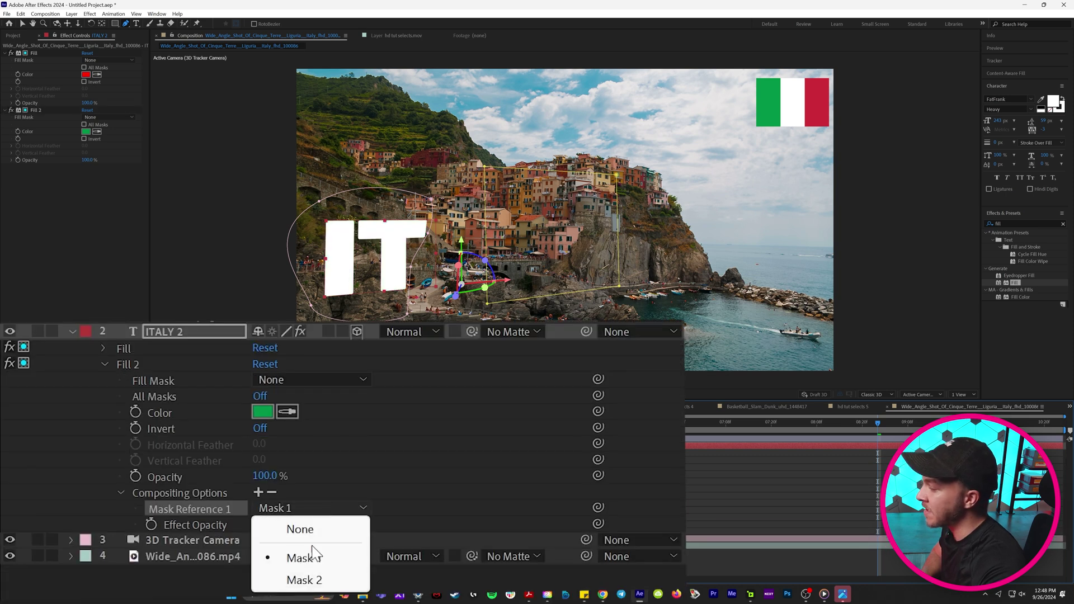
left_click(294, 578)
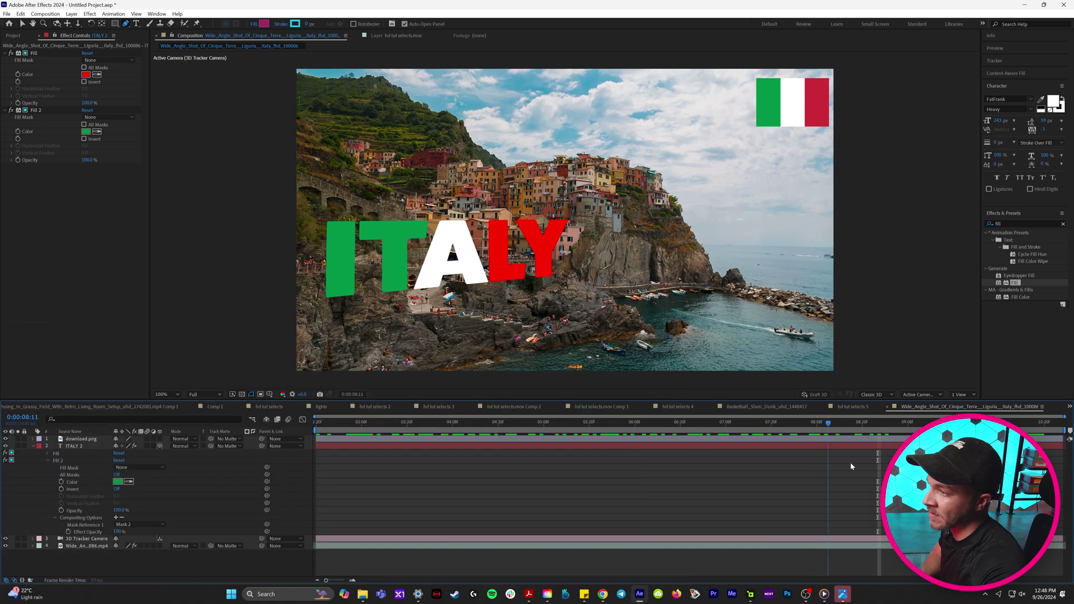
- Review the tricolor text up to 0:00:04:02, try a wider character stroke on it, and undo that change
left_click(320, 430)
left_click_drag(320, 430, 435, 424)
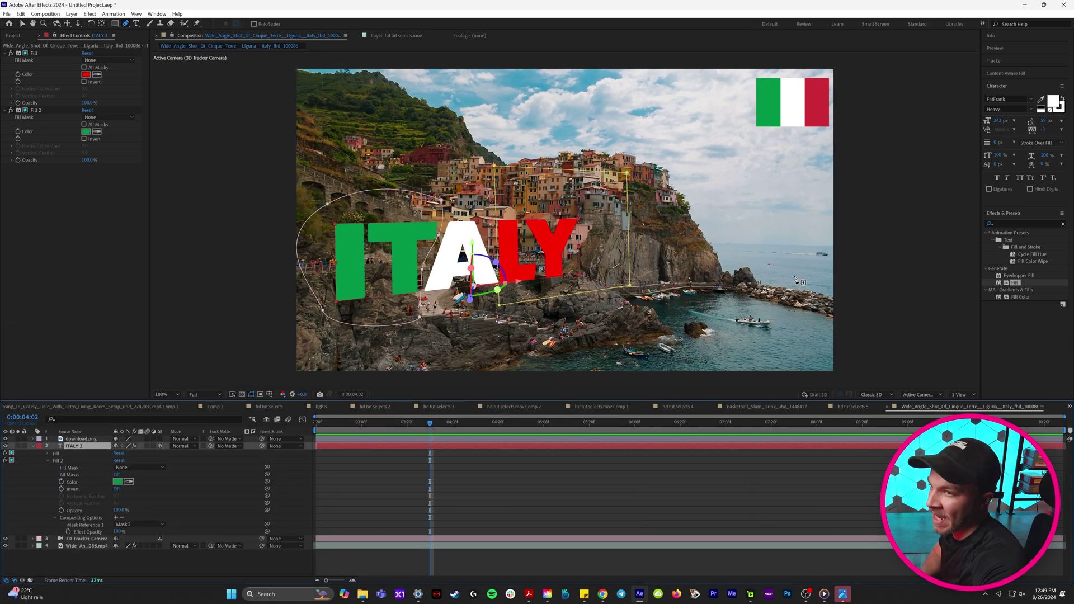
left_click_drag(995, 144, 1024, 143)
key("ctrl+z")
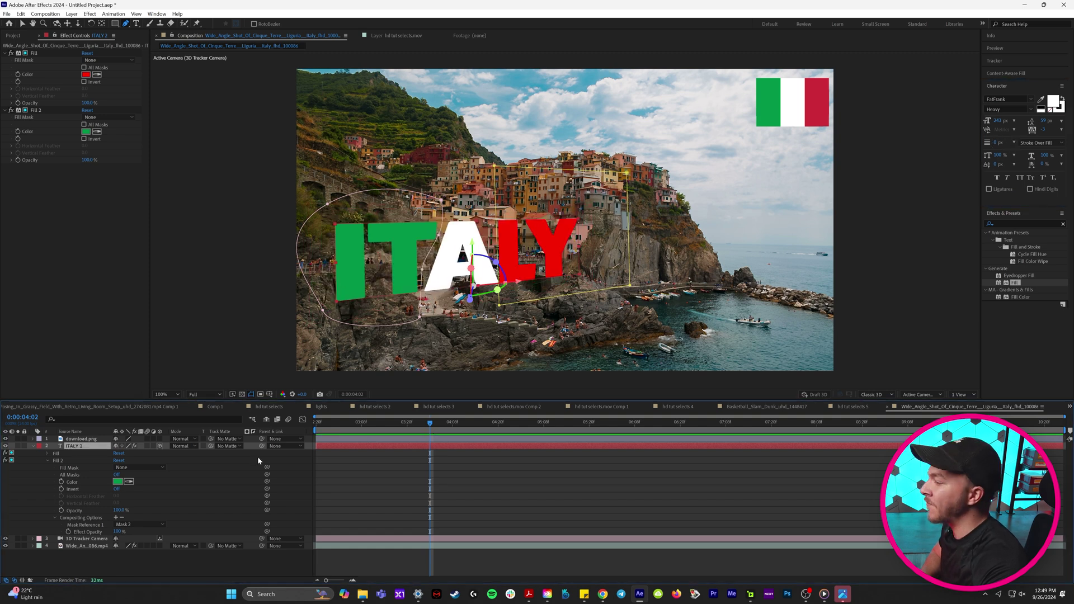
- Add a Stroke layer style to the ITALY text layer and increase the stroke's size
right_click(79, 447)
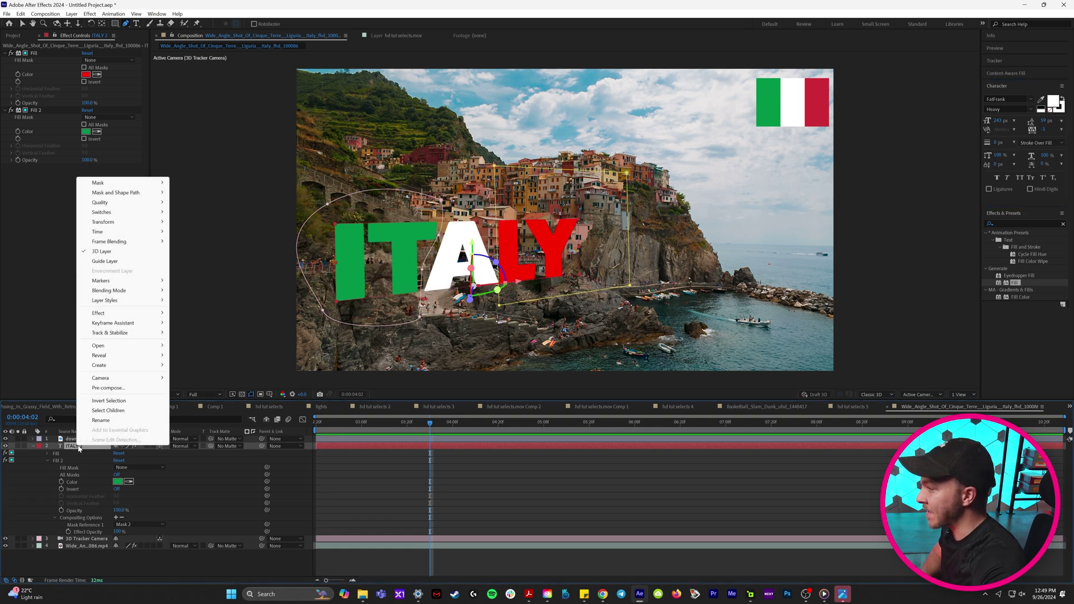
right_click(71, 447)
right_click(78, 448)
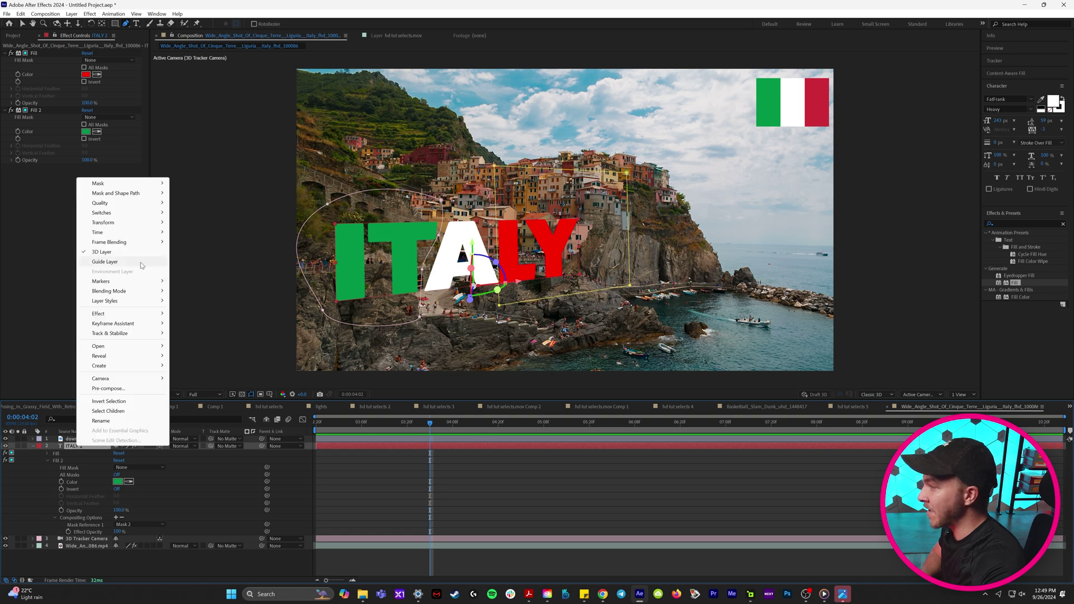
mouse_move(134, 301)
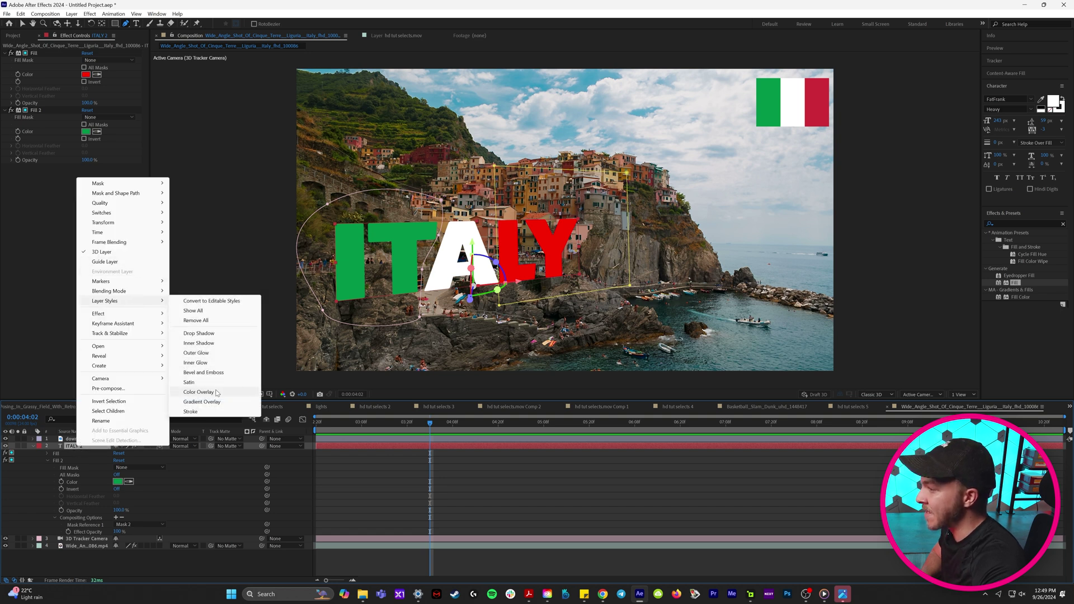
left_click(191, 412)
left_click_drag(117, 574, 150, 575)
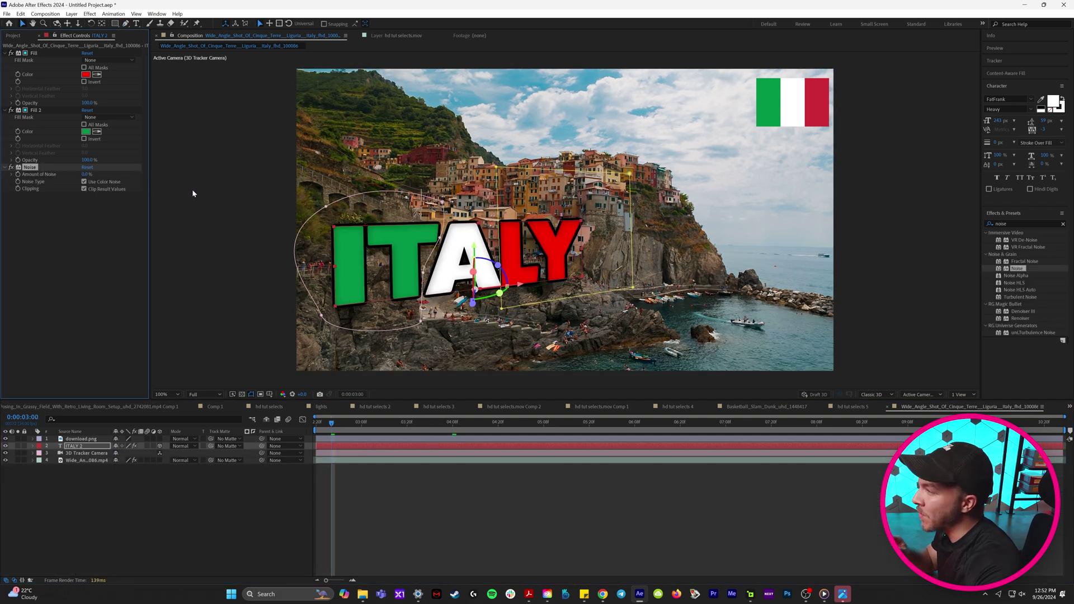
- Set the ITALY layer's Amount of Noise to 70%, turn off Use Color Noise and preview the text
left_click_drag(118, 176, 133, 178)
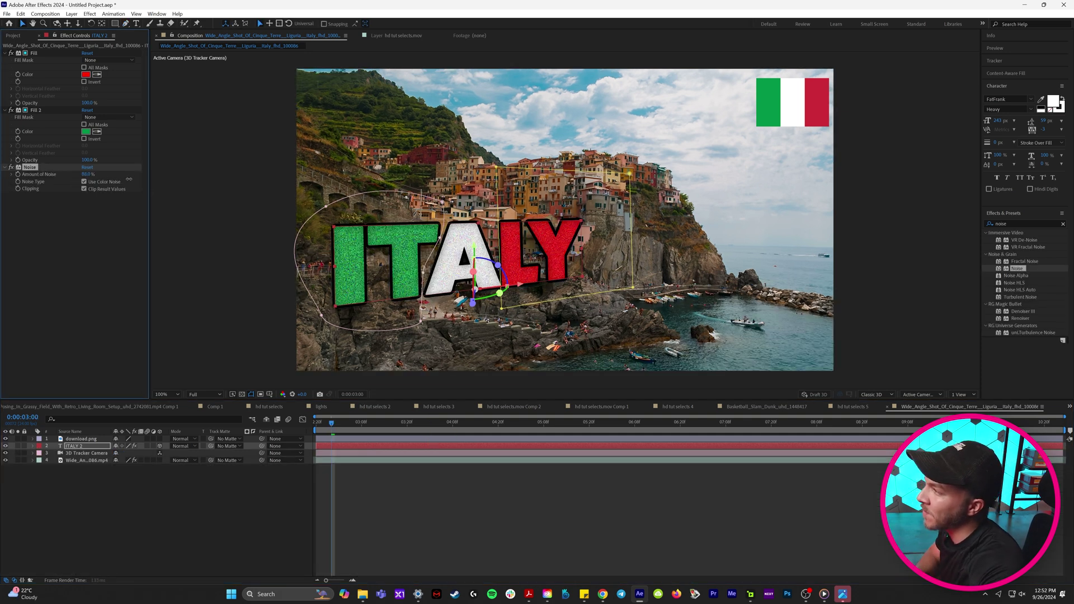
left_click(84, 182)
key("space")
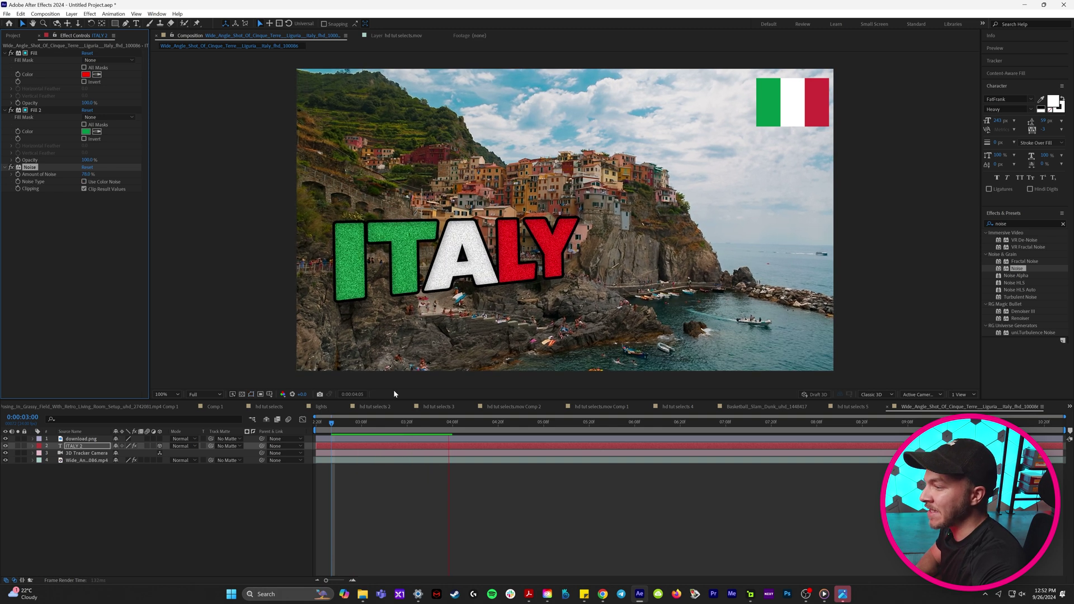
left_click(366, 429)
left_click_drag(366, 430, 375, 432)
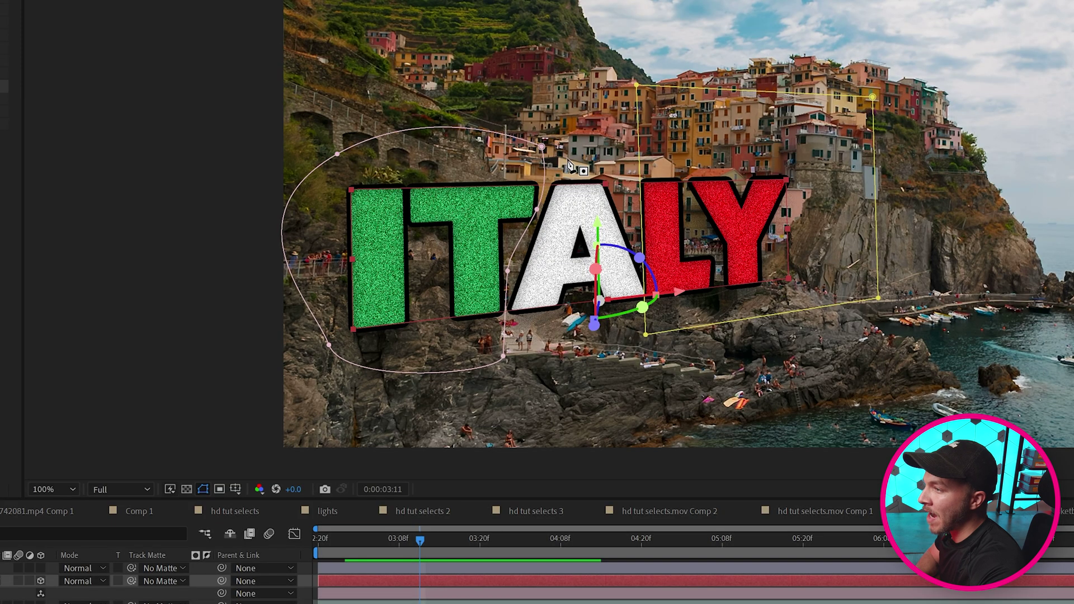
- Start a mask around the letter A, then add a mask reference to ITALY 2's Noise effect, set it to Mask 3 and preview
left_click(565, 157)
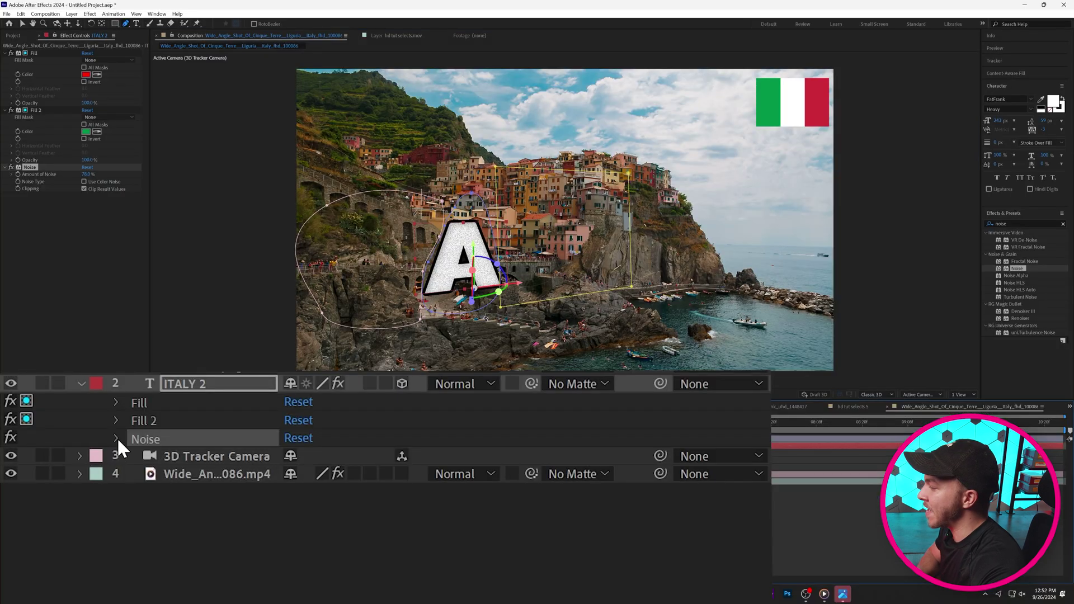
left_click(116, 438)
left_click(134, 511)
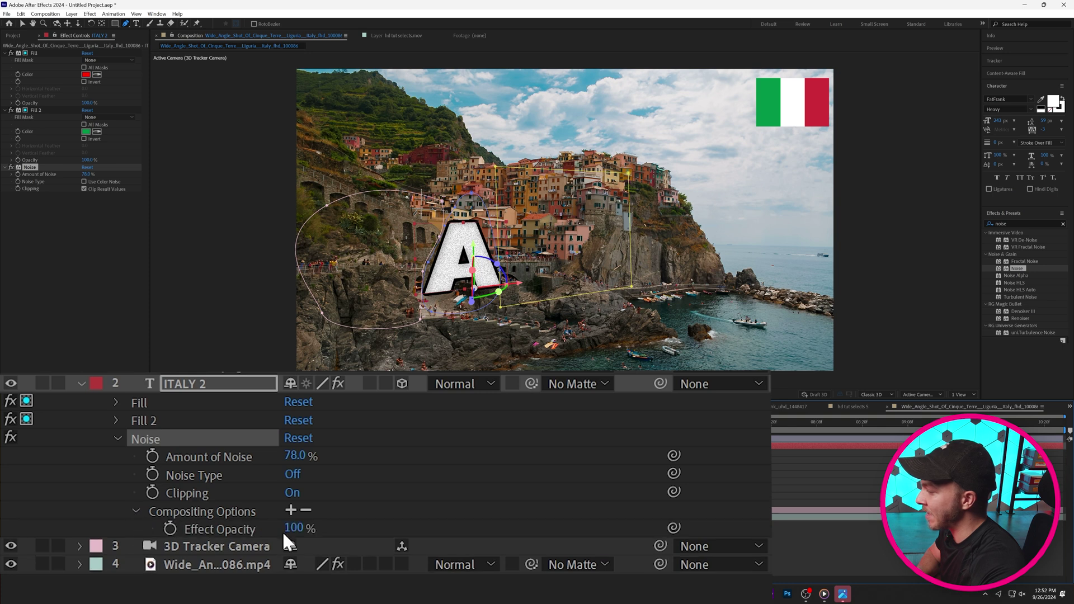
left_click(291, 509)
left_click(309, 526)
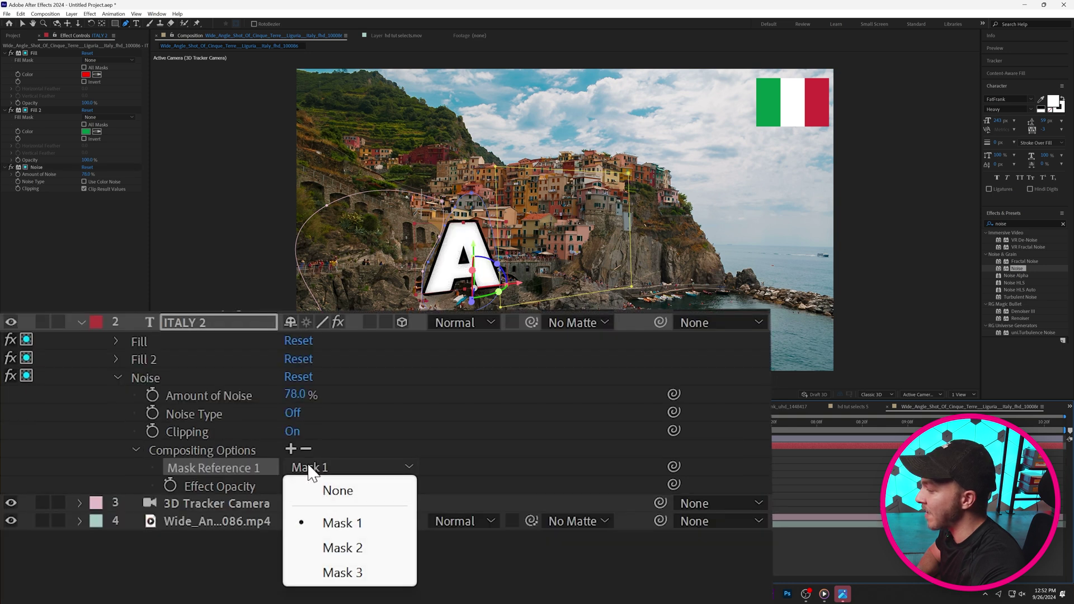
left_click(345, 572)
left_click(328, 426)
key("space")
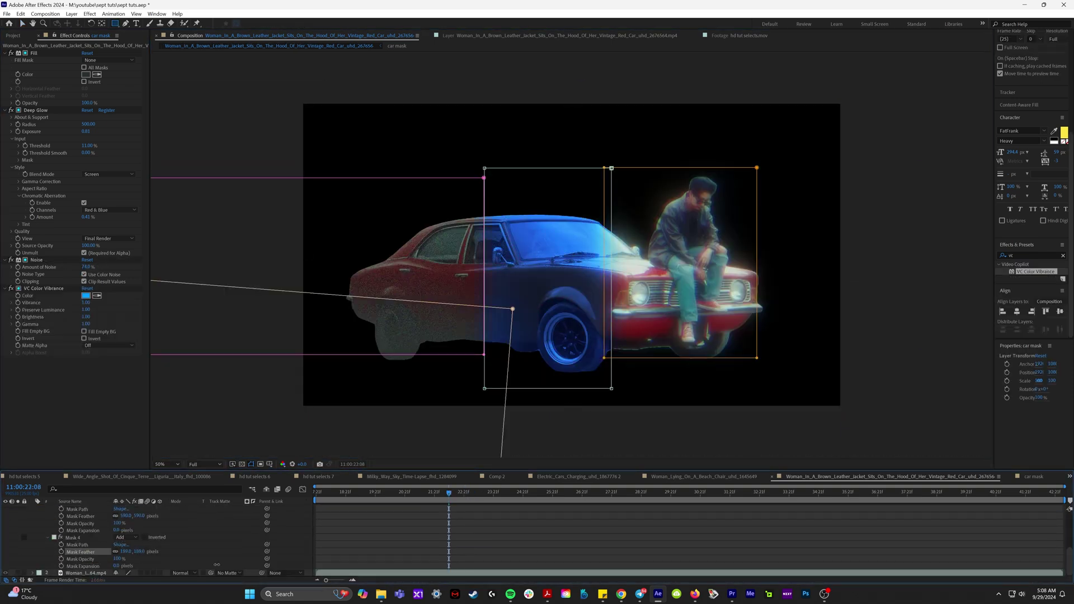
- Pick a different color for the VC Color Vibrance effect on the masked car footage
left_click(85, 295)
left_click(399, 384)
left_click_drag(399, 385, 399, 369)
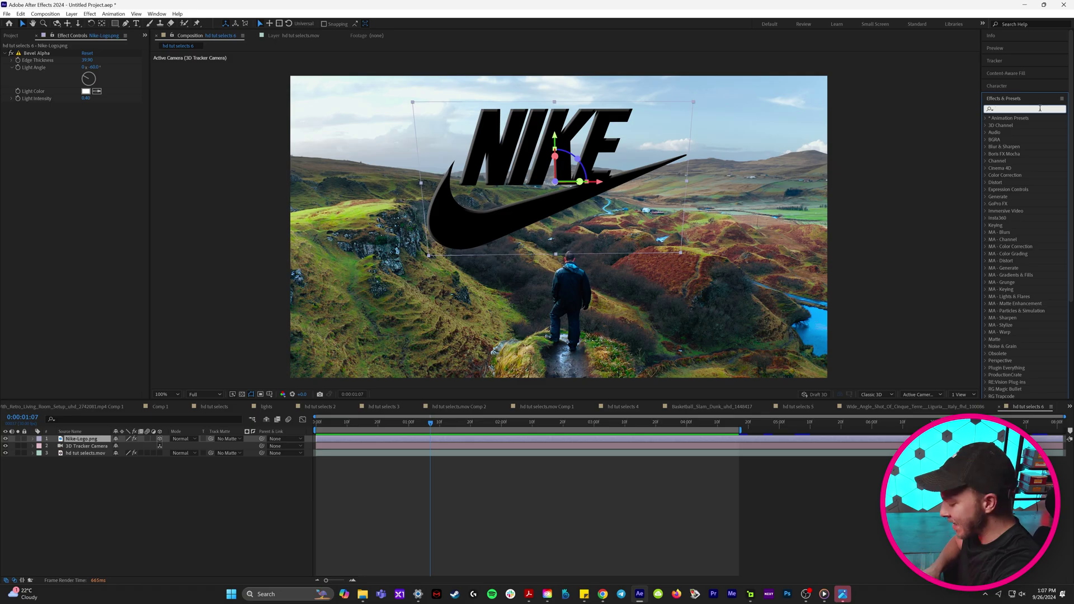
- Find the CC Light Sweep effect and apply it to the Nike-Logo.png layer
type("light swee")
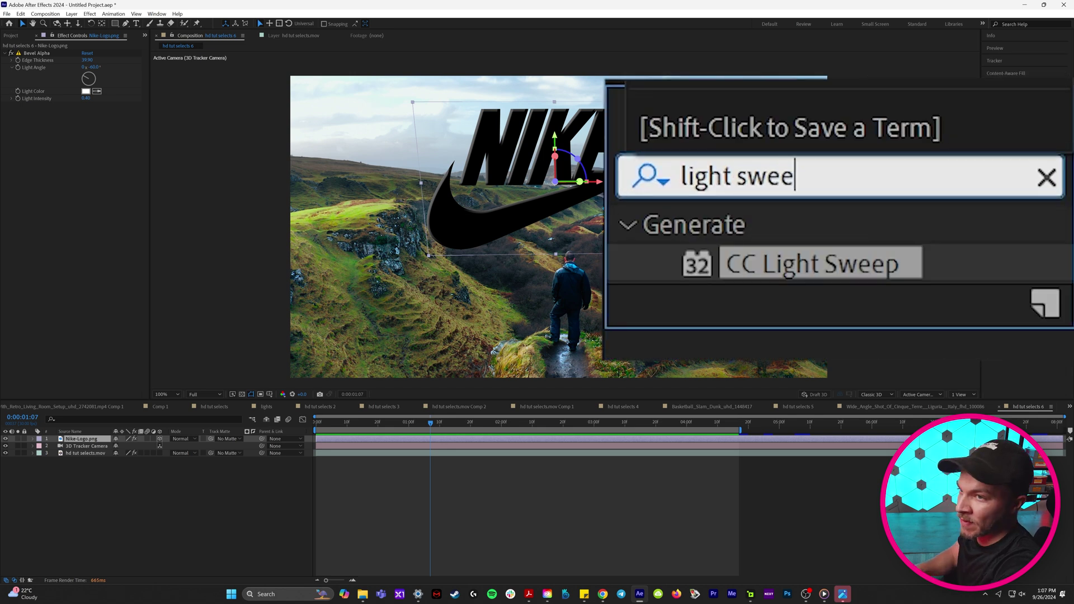
left_click_drag(1020, 125, 395, 440)
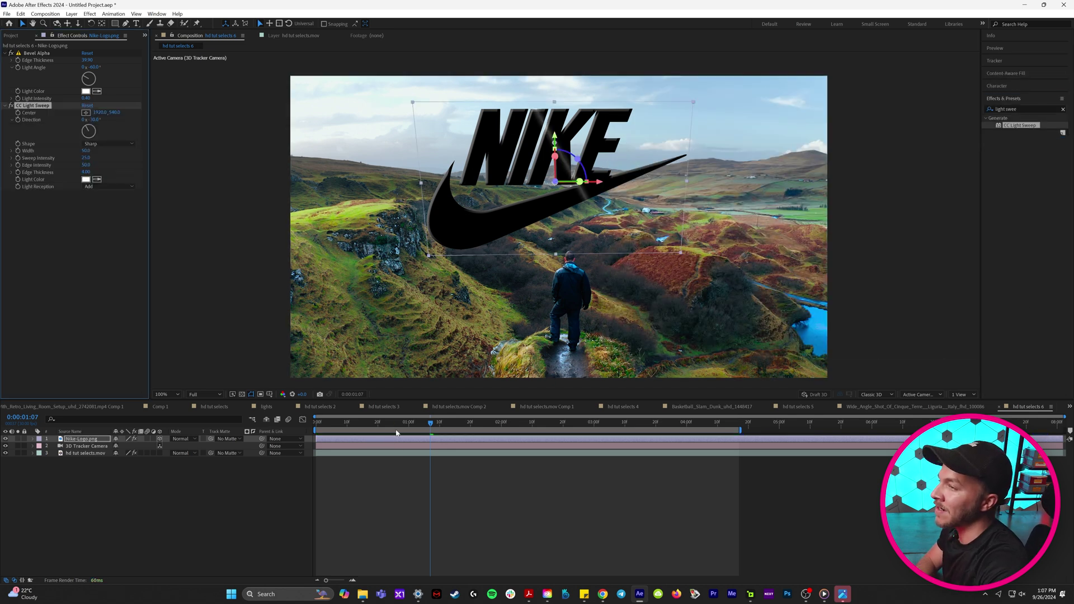
scroll(550, 198, "up", 2)
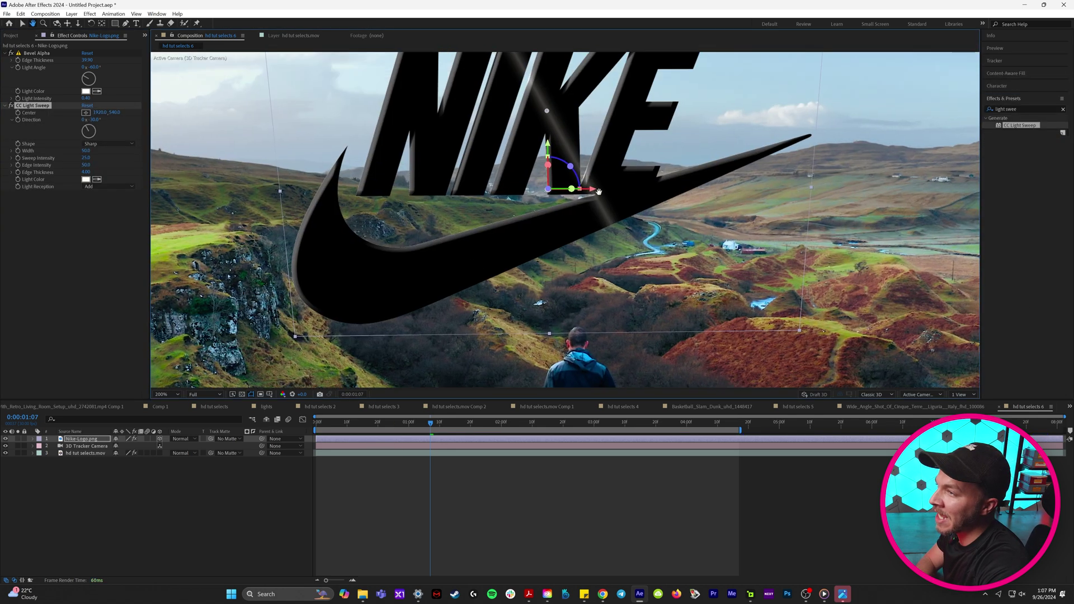
- Move the light sweep's Center to 1651.0, 782.4, and set its Width to 388 and Sweep Intensity to 62
mouse_move(567, 207)
left_mouse_down()
mouse_move(586, 217)
mouse_move(620, 208)
mouse_move(464, 263)
mouse_move(531, 243)
left_mouse_up()
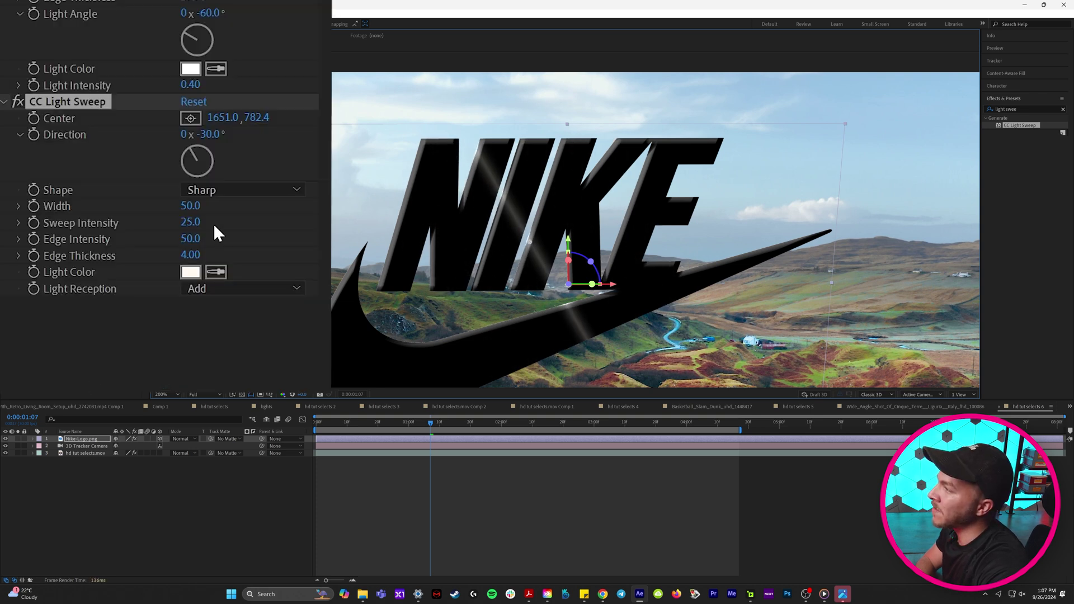
left_click_drag(87, 152, 94, 153)
mouse_move(209, 210)
left_mouse_down()
mouse_move(237, 210)
mouse_move(208, 224)
mouse_move(237, 226)
left_mouse_up()
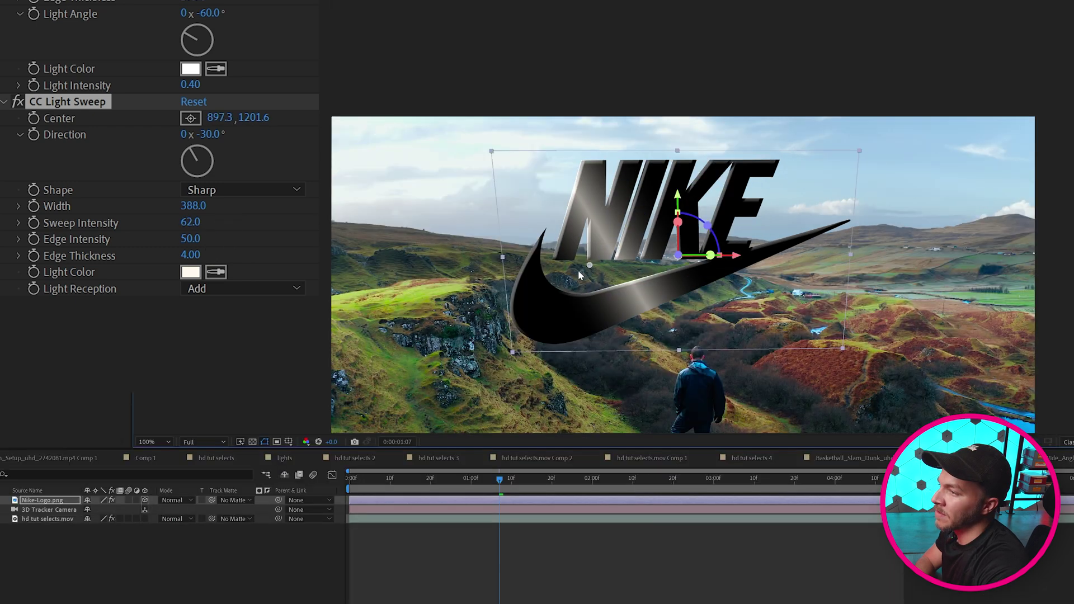
- Keyframe the light sweep's Center below and outside the Nike logo at -1132.3, 2504.1
left_click_drag(565, 313, 485, 348)
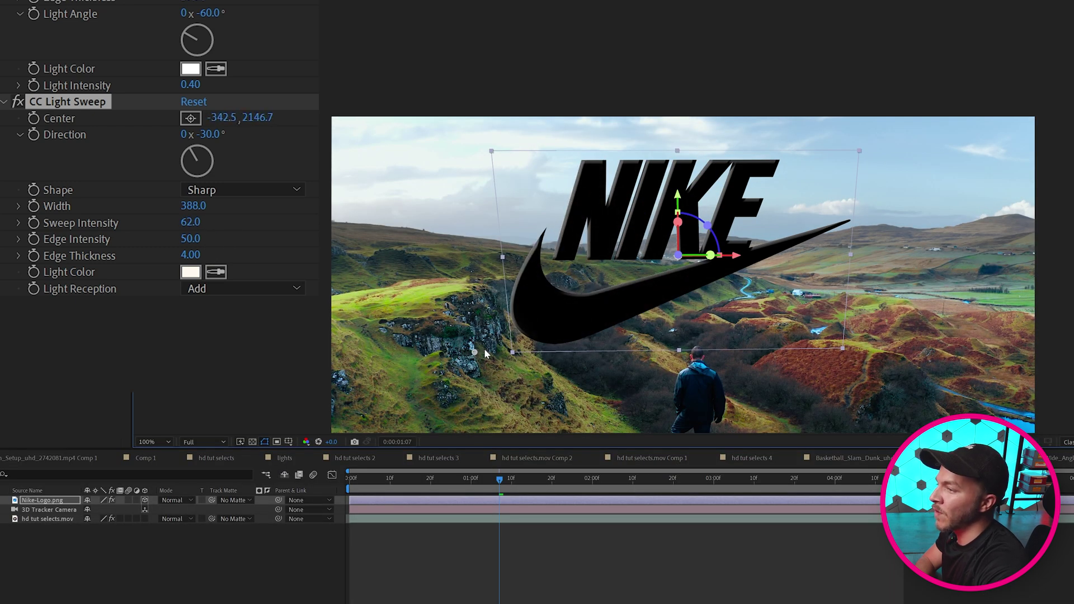
mouse_move(534, 317)
left_mouse_down()
mouse_move(690, 234)
mouse_move(595, 283)
left_mouse_up()
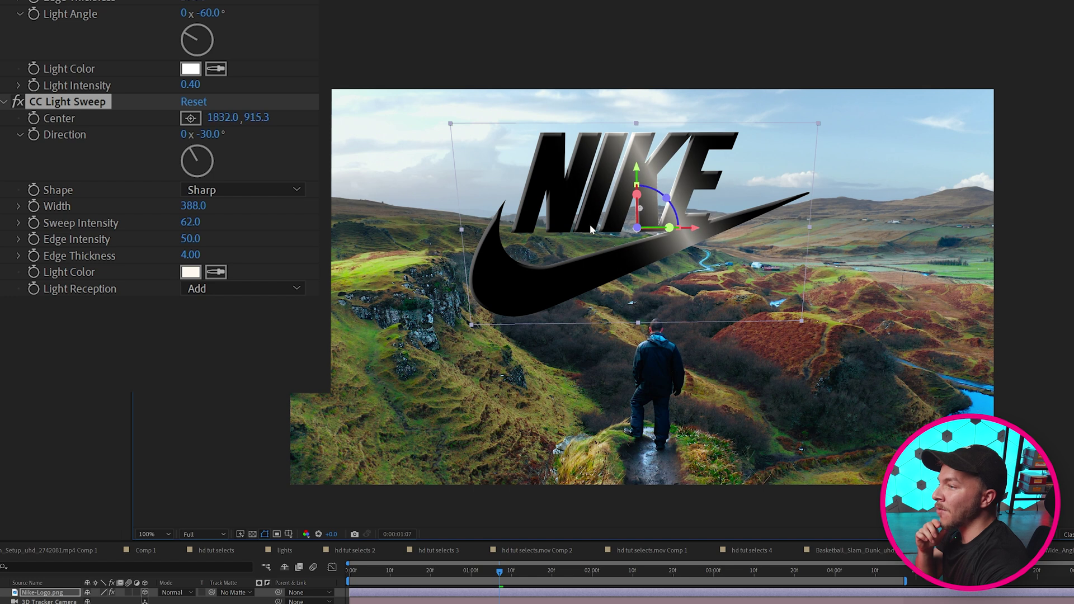
left_click_drag(589, 224, 421, 324)
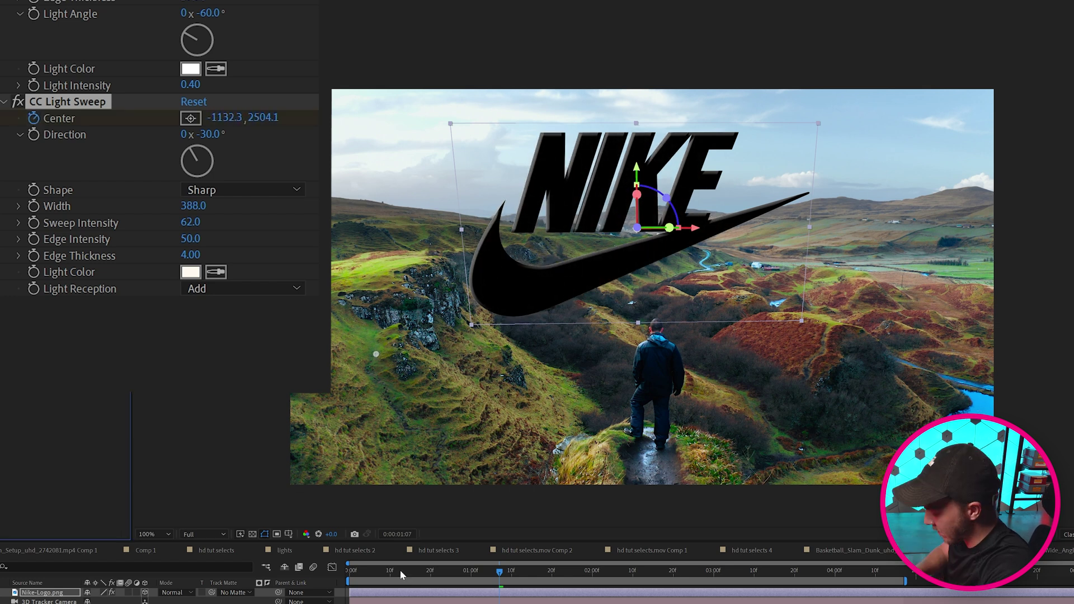
- At 0:00:02:28, keyframe the light sweep's Center beyond the swoosh's upper tip so the light crosses the logo, and preview it
left_click_drag(500, 572, 706, 572)
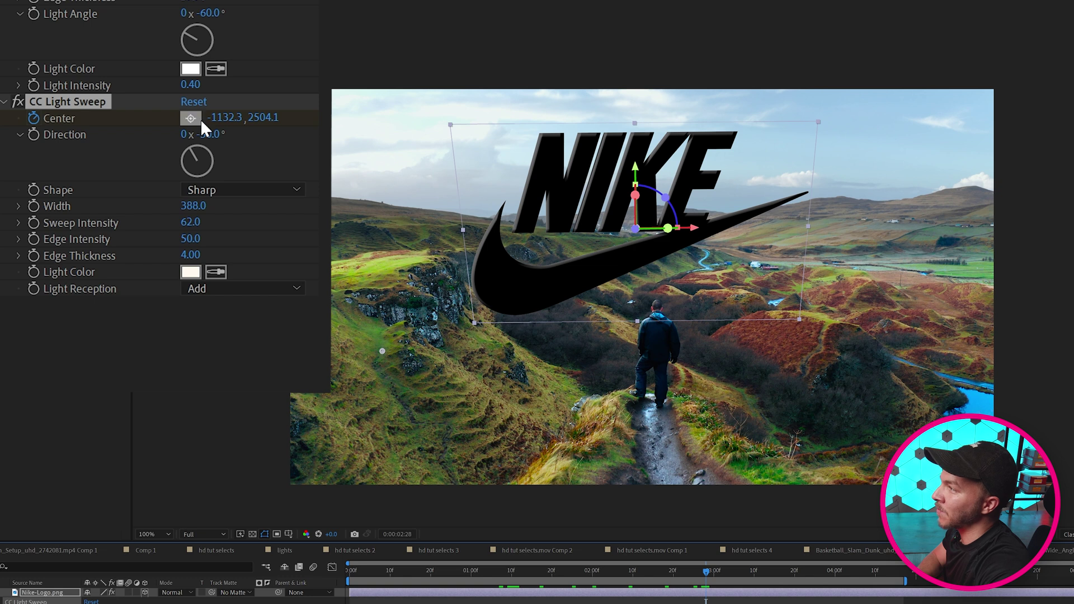
left_click(642, 175)
mouse_move(647, 175)
left_mouse_down()
mouse_move(539, 235)
mouse_move(429, 319)
left_mouse_up()
mouse_move(515, 297)
left_mouse_down()
mouse_move(743, 210)
mouse_move(847, 155)
left_mouse_up()
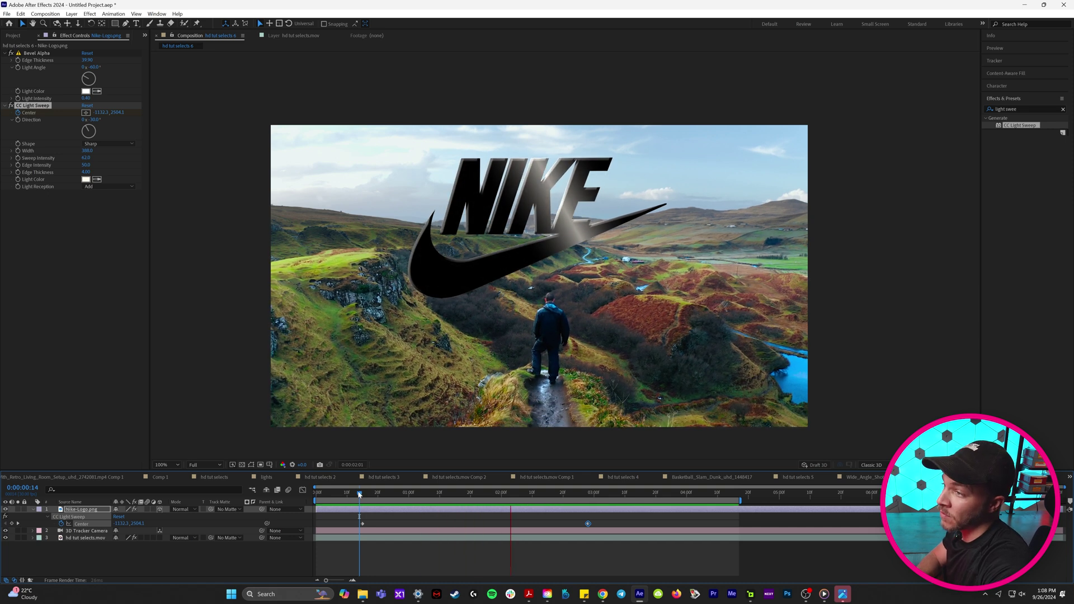
key("space")
- Apply Easy Ease to both Center keyframes of the CC Light Sweep effect
left_click_drag(606, 517, 339, 538)
right_click(363, 525)
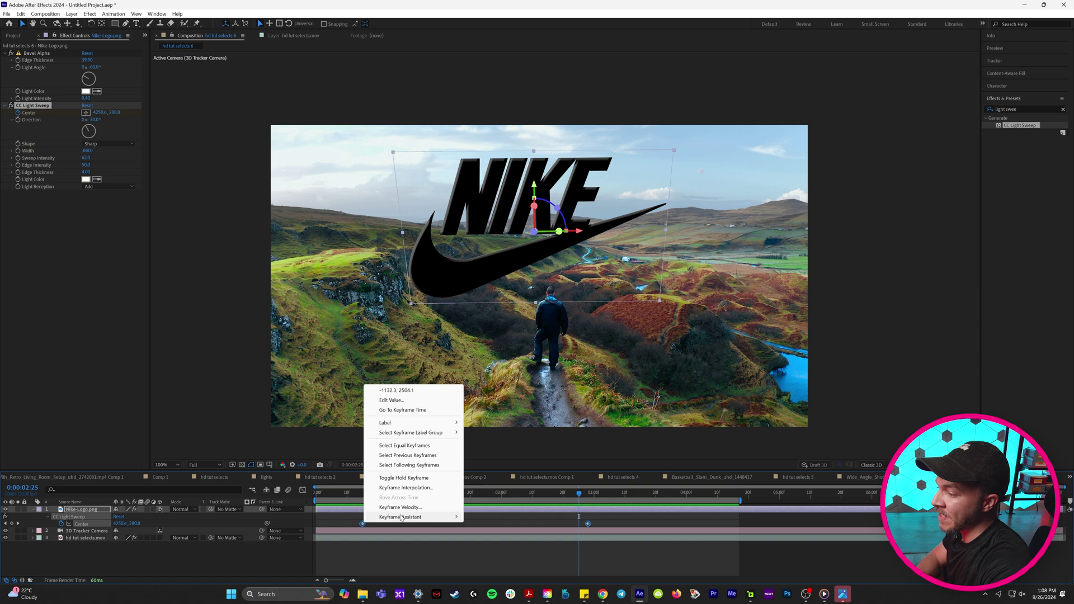
mouse_move(401, 517)
left_click(496, 461)
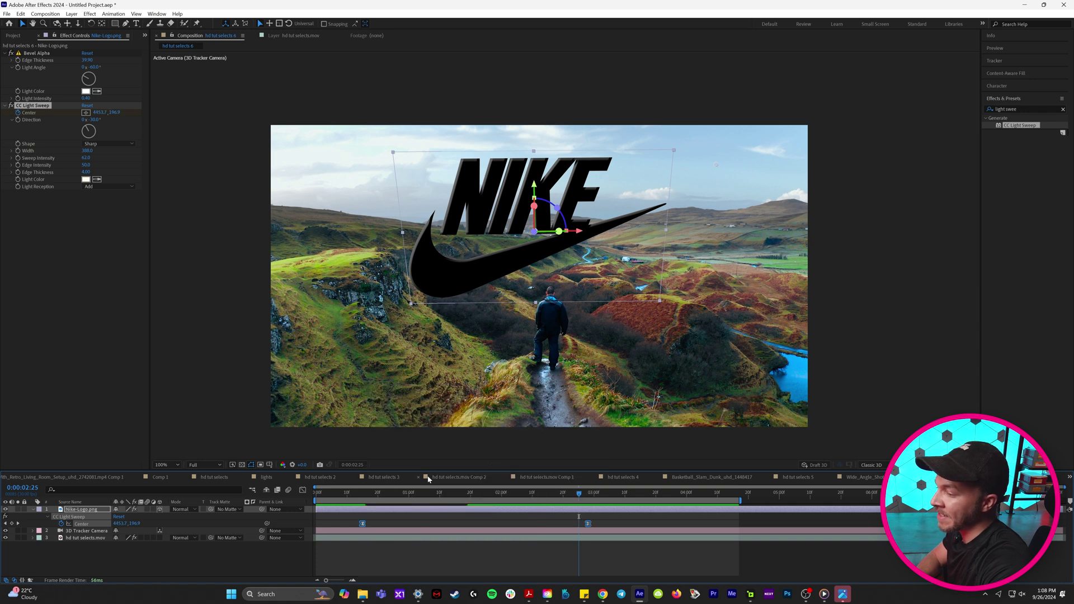
- Increase the influence of both Center keyframes in the speed graph to form a steep middle peak, and preview the sweep
left_click(303, 490)
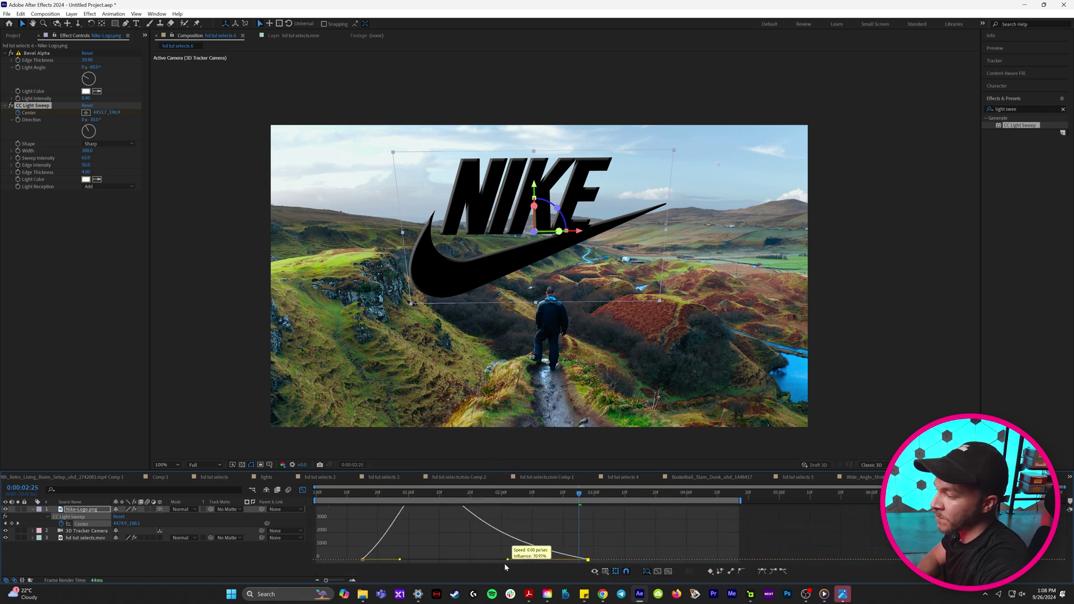
left_click_drag(491, 567, 490, 568)
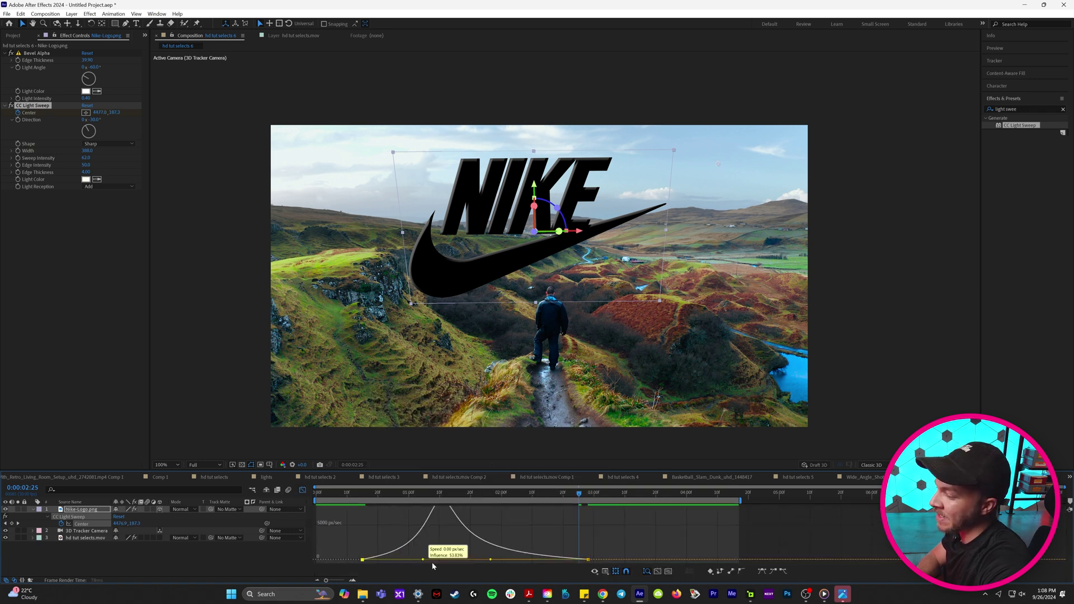
left_click_drag(452, 472, 451, 430)
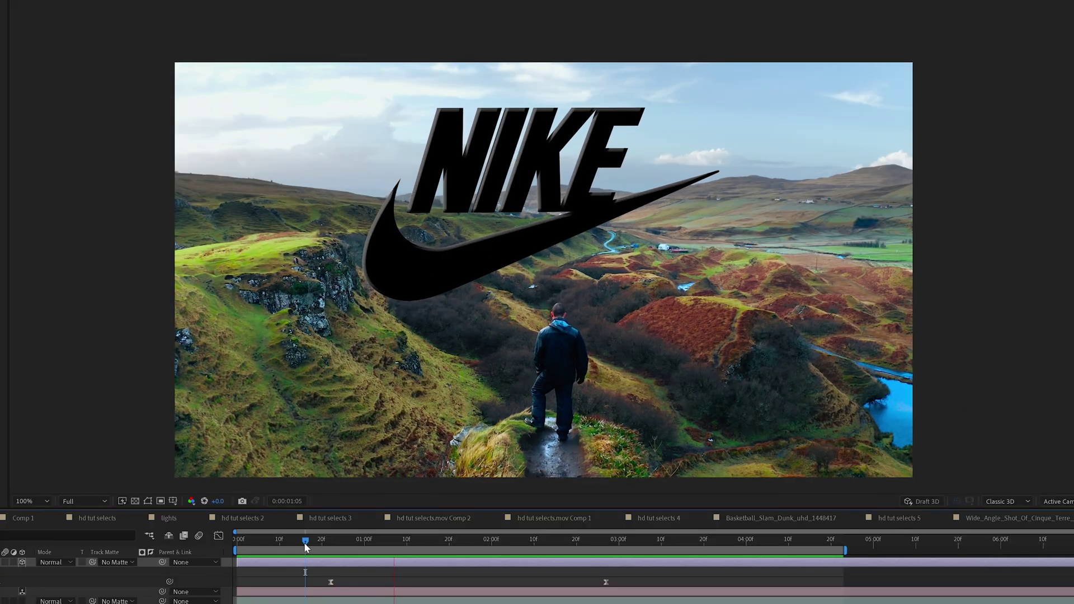
key("space")
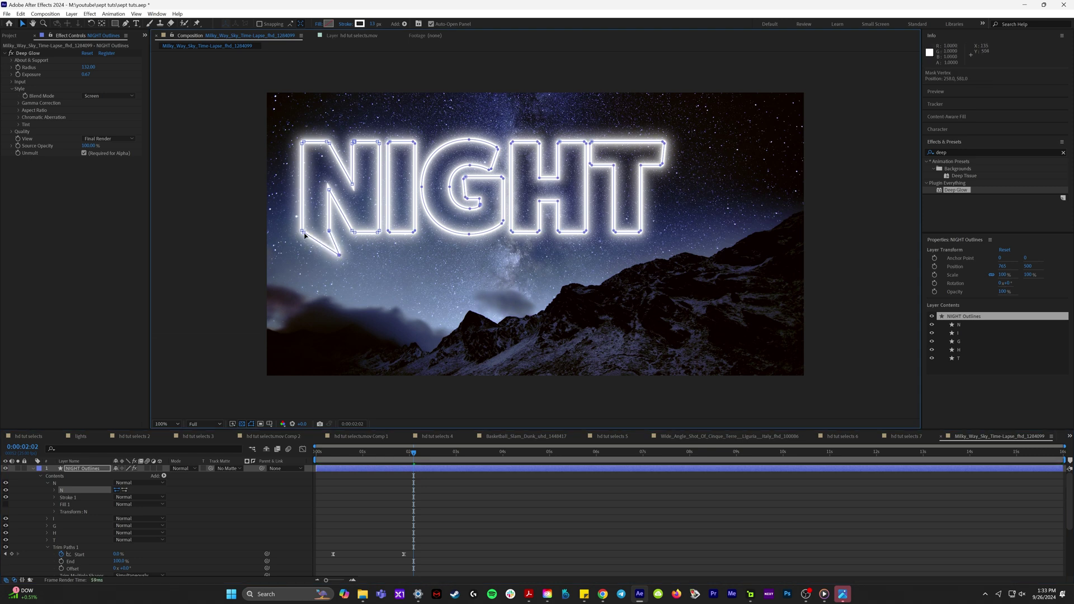
- Distort the T in the glowing NIGHT Outlines shape by pulling its path vertices outward, and preview the result
left_click_drag(661, 144, 684, 110)
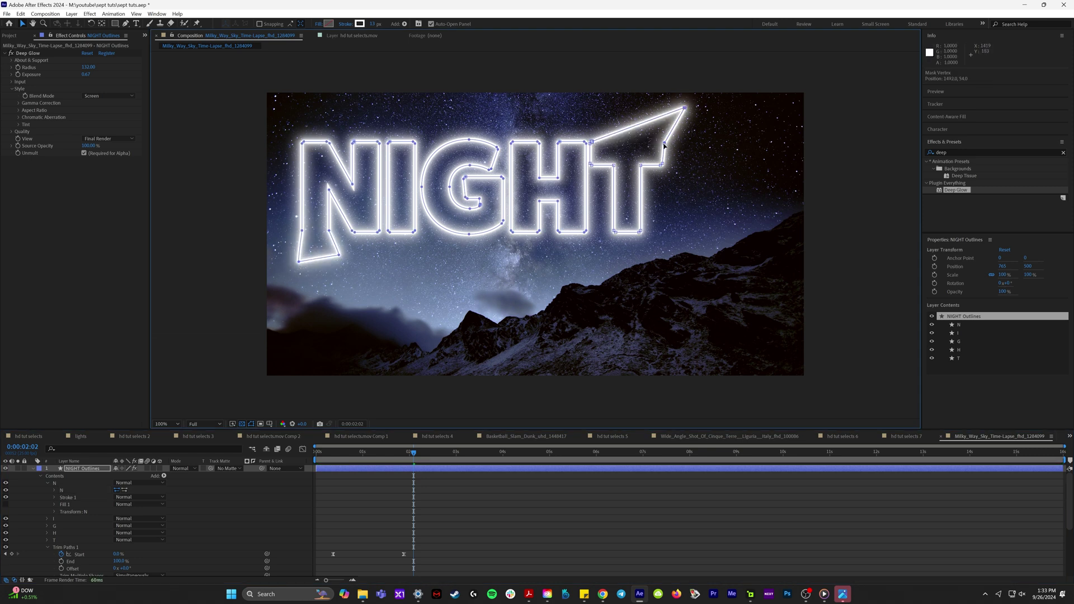
left_click_drag(664, 144, 752, 143)
left_click_drag(683, 225, 671, 313)
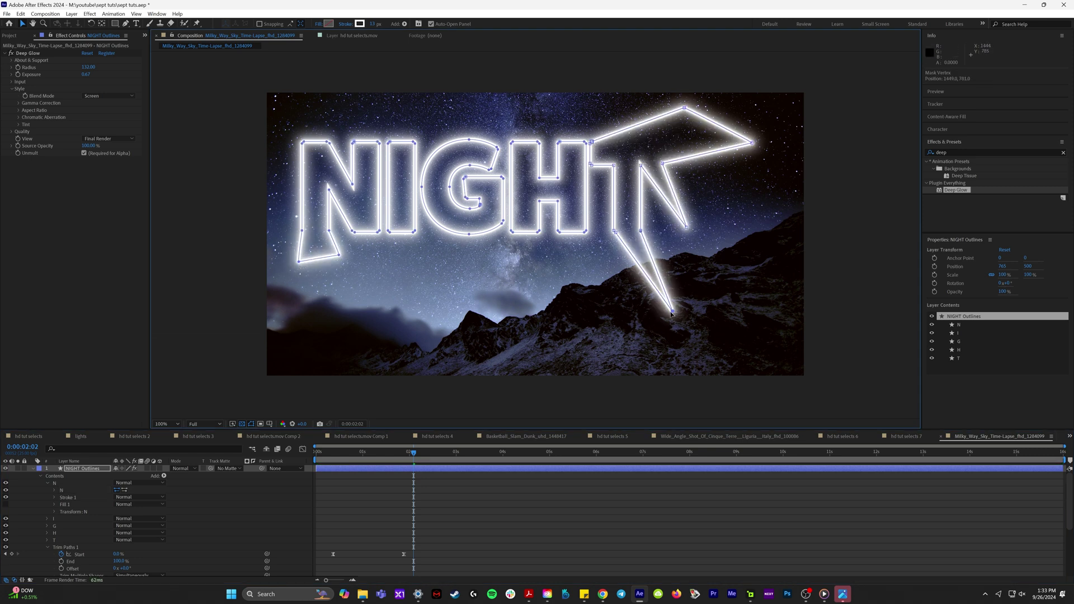
key("space")
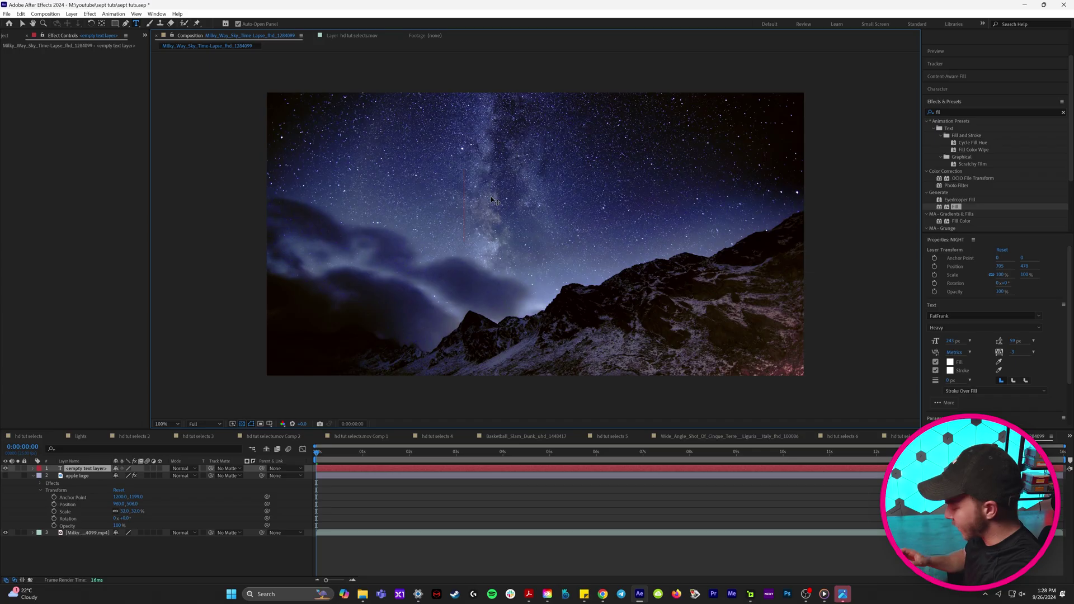
- Add a text layer reading NIGHT over the night-sky footage and finish editing it
type("NIGHT")
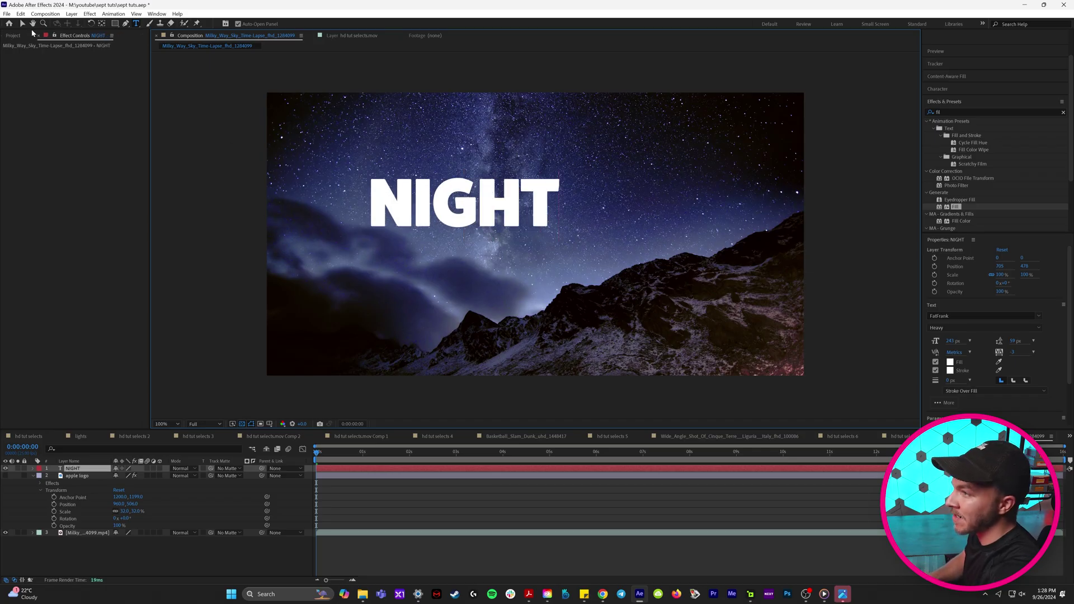
left_click(22, 24)
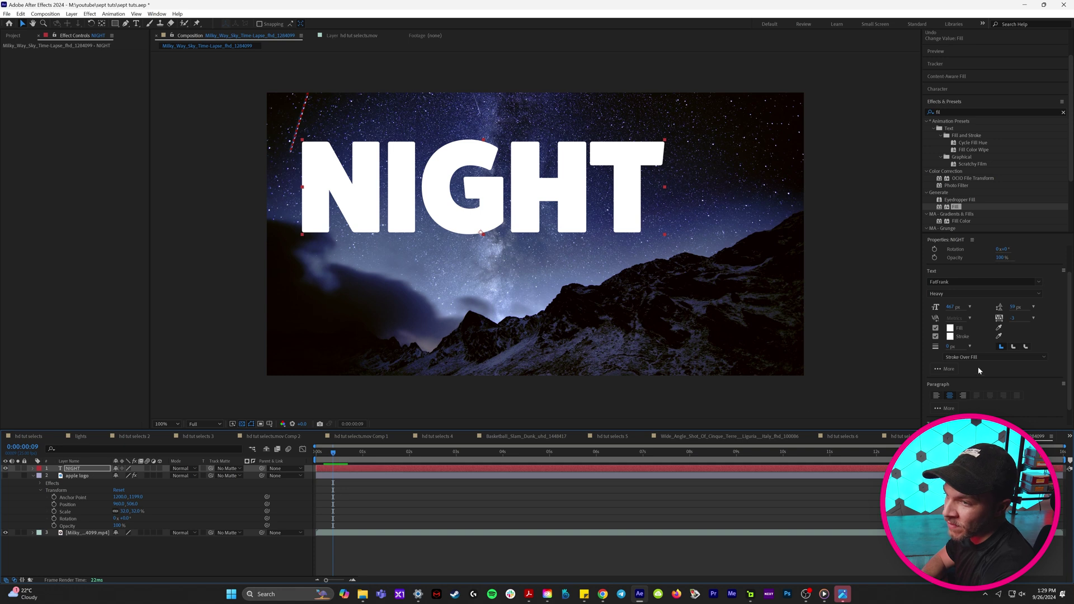
- Try turning off the NIGHT text's fill and widening its stroke, and undo those changes
left_click(936, 328)
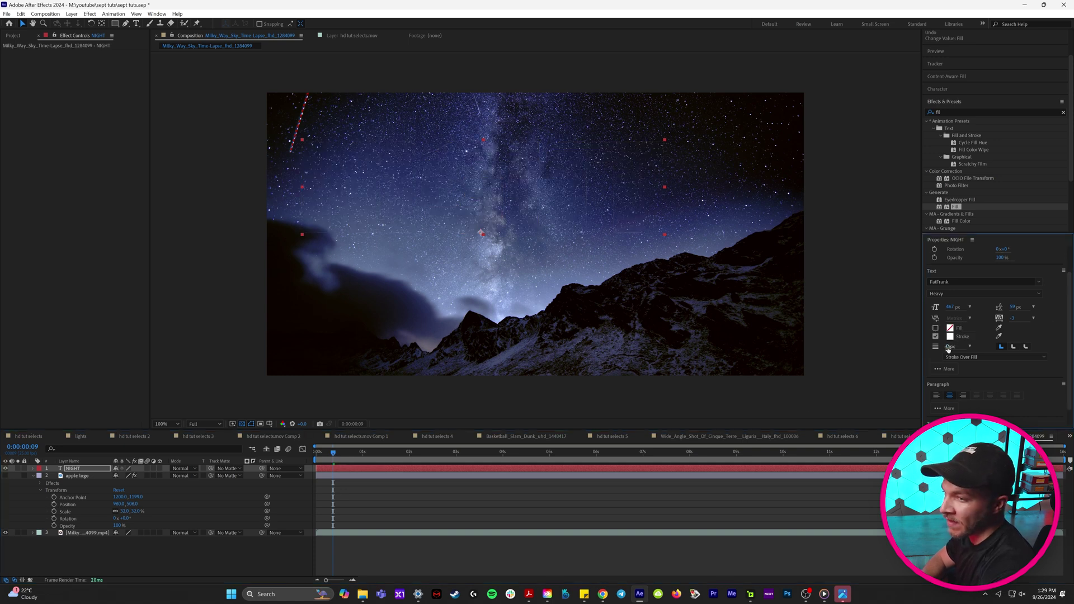
mouse_move(948, 350)
left_mouse_down()
mouse_move(966, 348)
mouse_move(957, 348)
left_mouse_up()
key("ctrl+z")
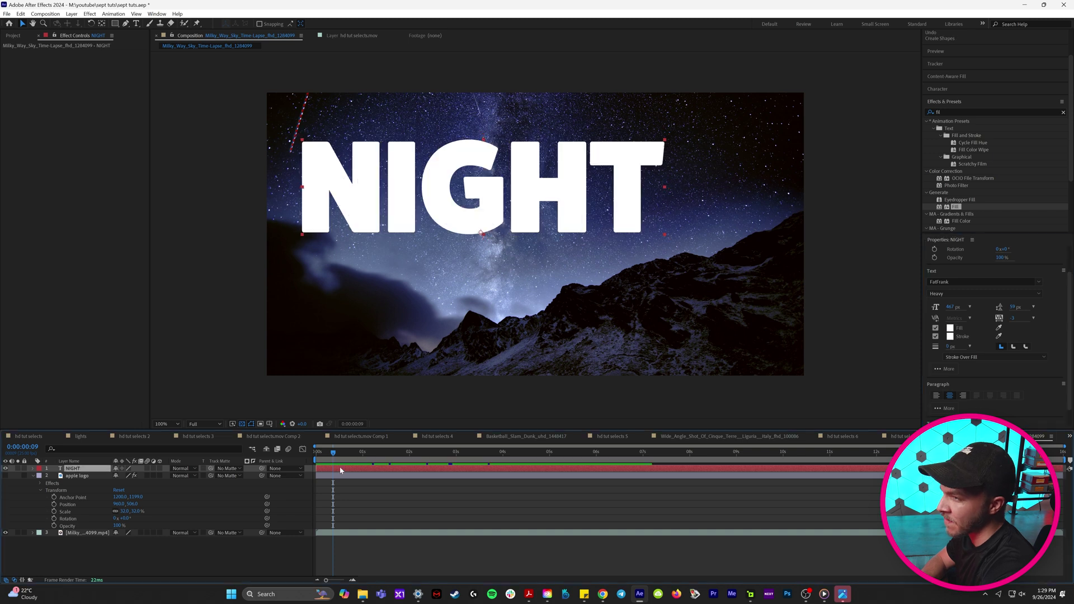
- Create a shape layer of outlines from the NIGHT text layer
right_click(341, 470)
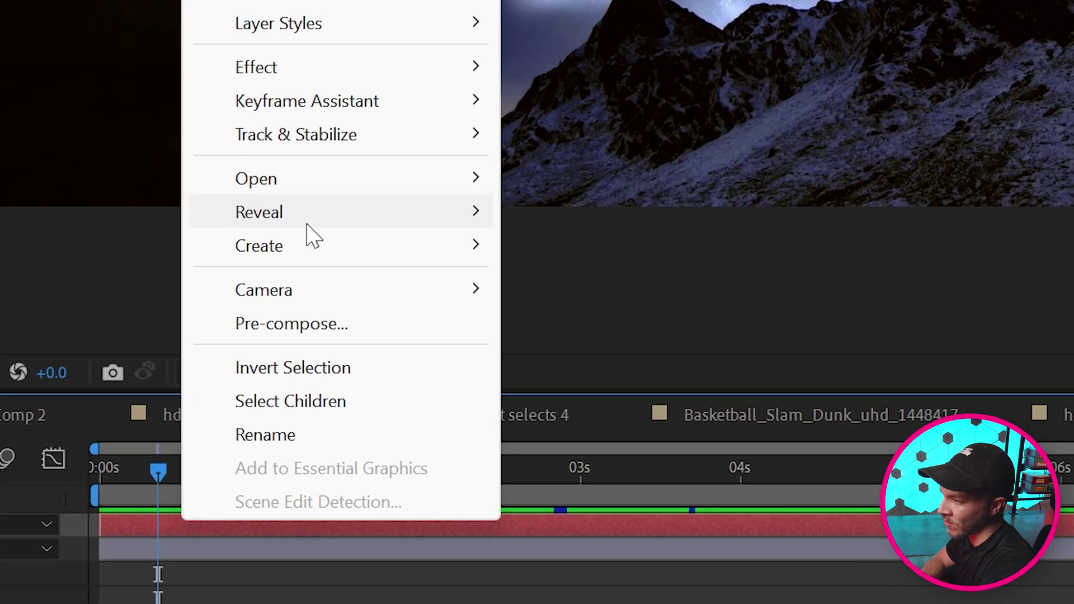
mouse_move(314, 246)
left_click(683, 284)
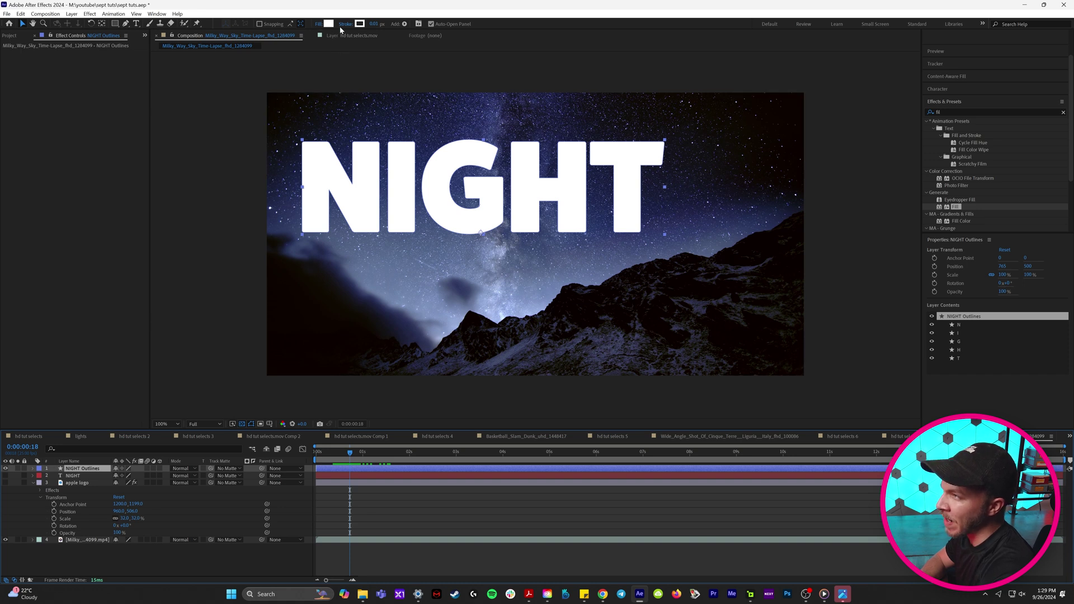
- Set the NIGHT Outlines layer's fill to None and increase its white stroke's width
left_click(318, 24)
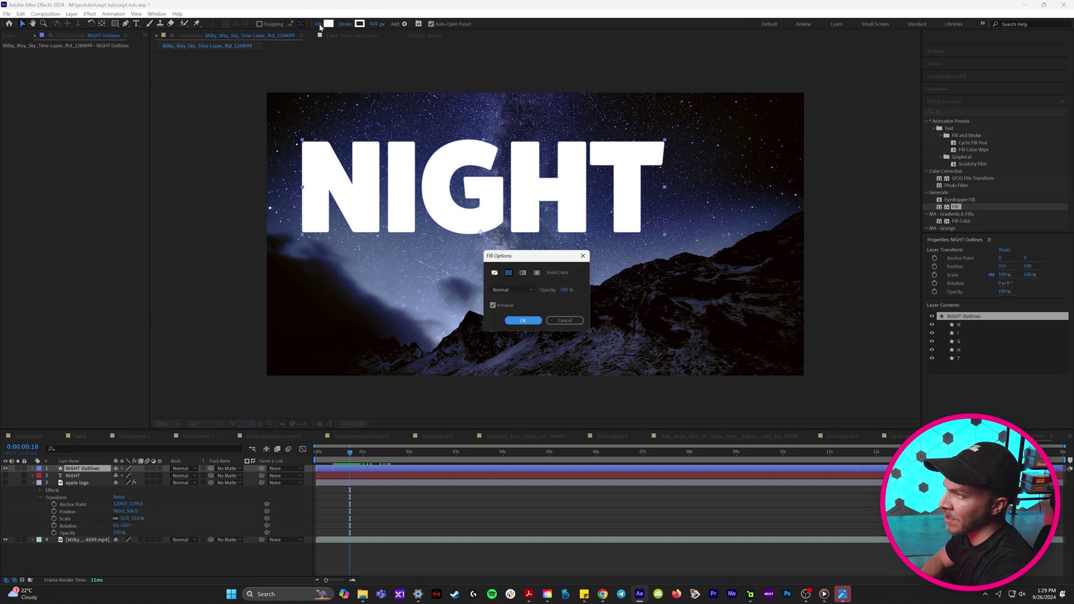
left_click(494, 273)
left_click(522, 321)
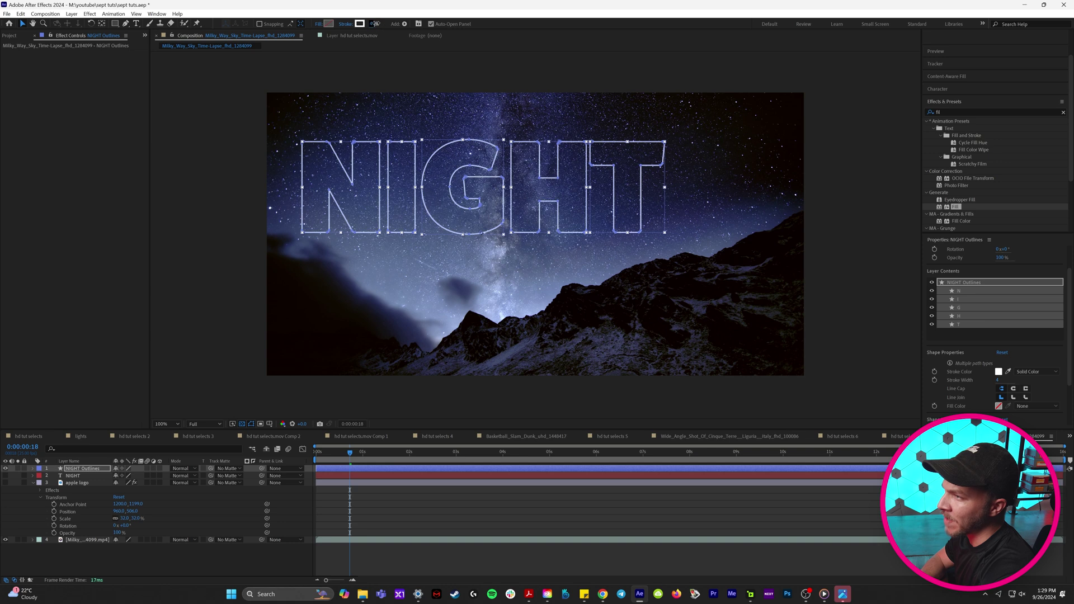
left_click_drag(390, 24, 379, 24)
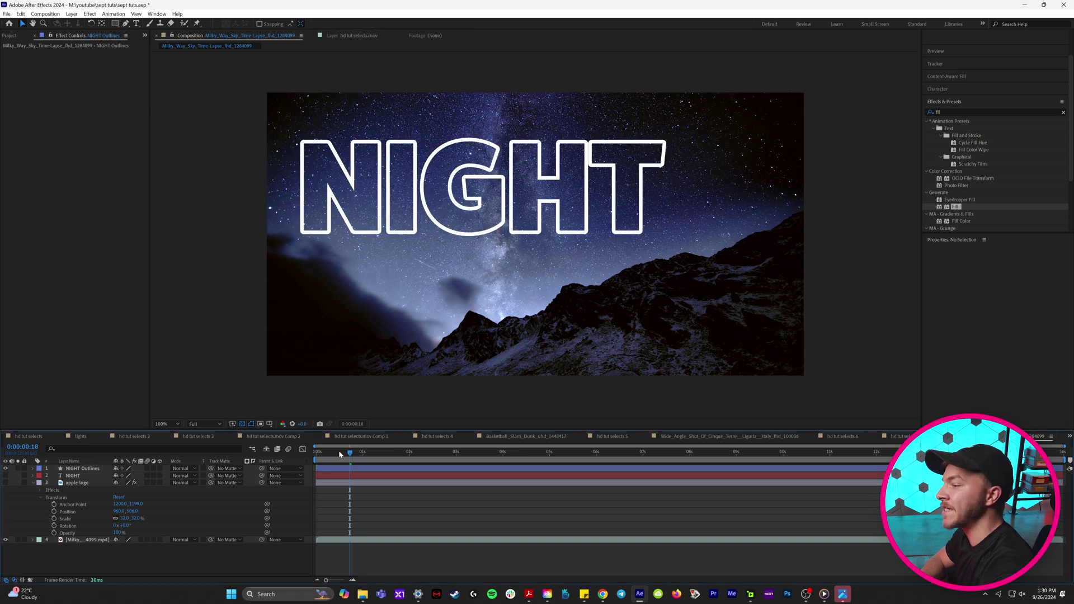
- Add a Trim Paths operator to the contents of the NIGHT Outlines layer
left_click(339, 471)
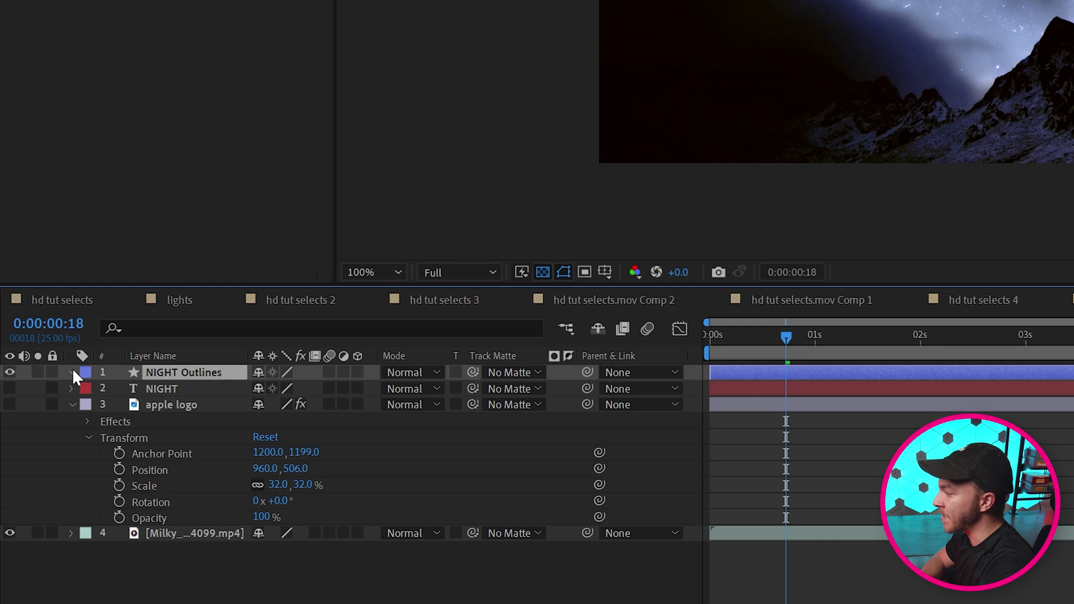
left_click(32, 469)
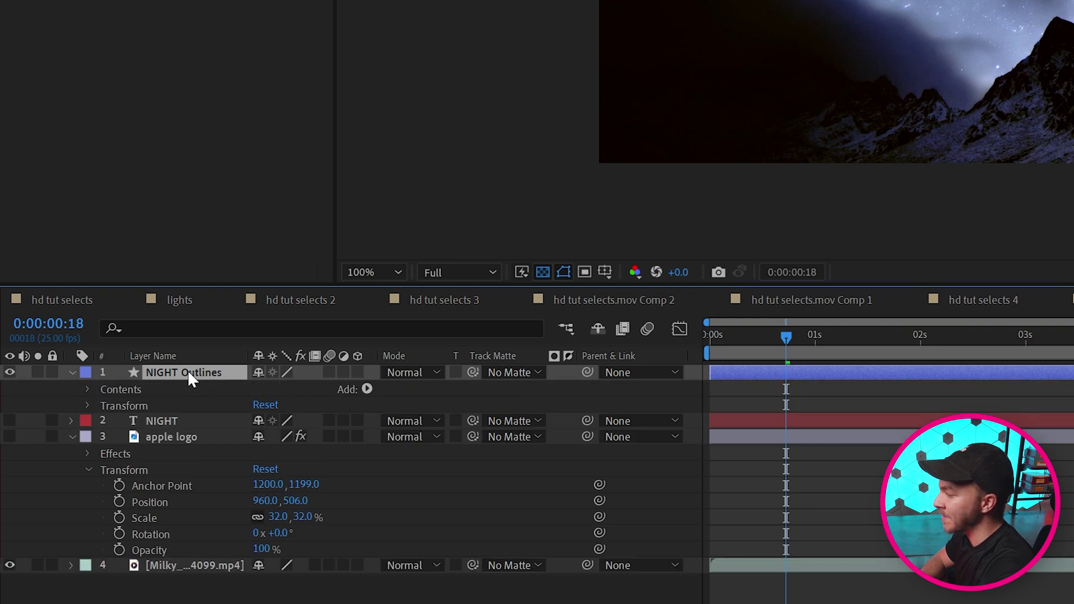
left_click(366, 389)
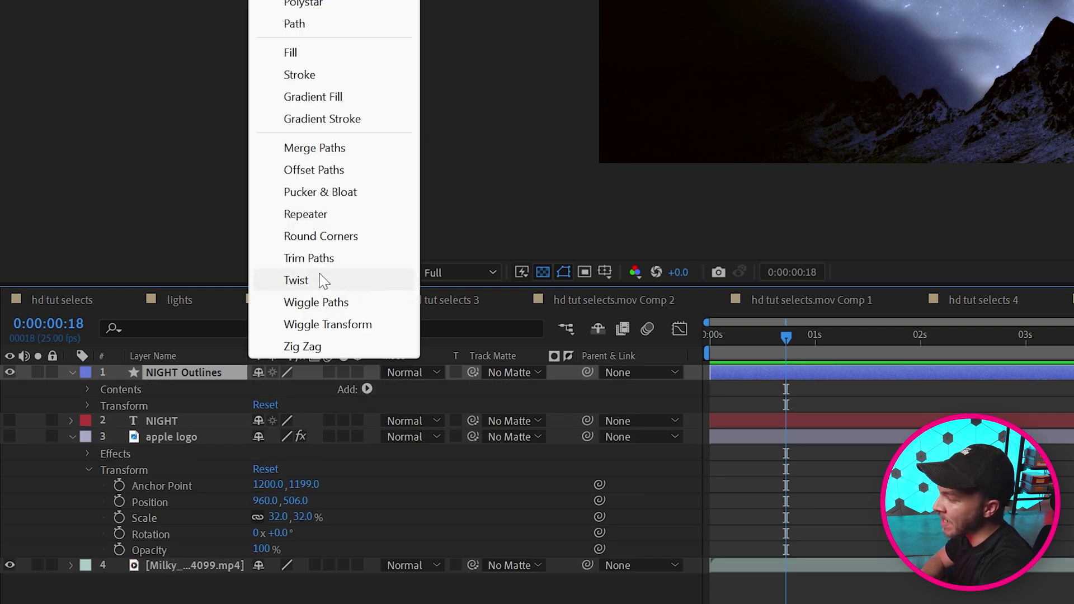
left_click(314, 259)
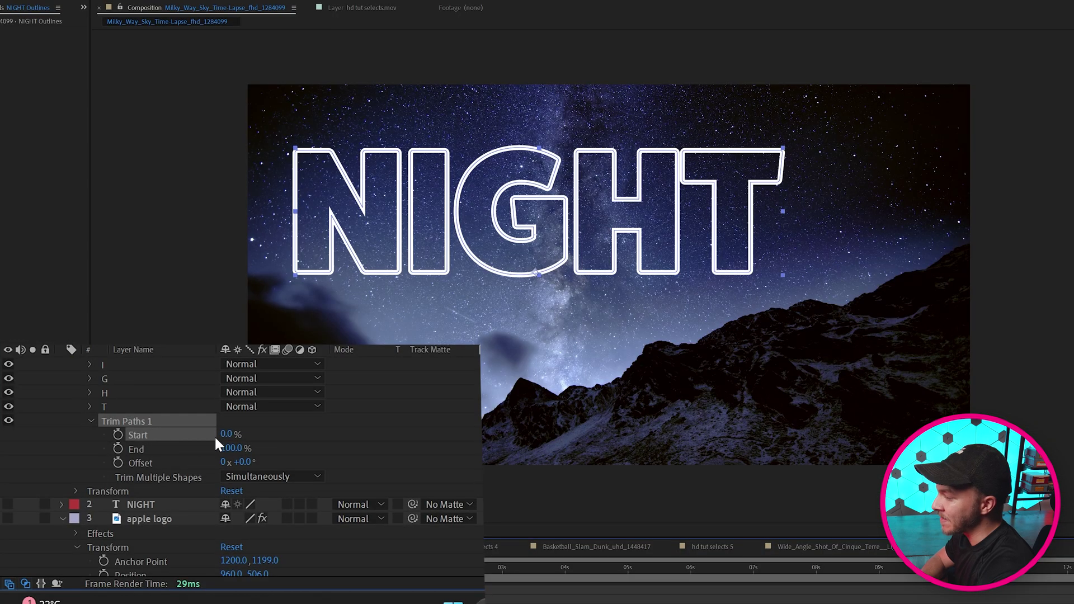
- Keyframe the Trim Paths Start value from 100% at 0:00:00:18 to 0% at 0:00:01:22 and preview the animation
mouse_move(227, 435)
left_mouse_down()
mouse_move(316, 446)
mouse_move(230, 434)
mouse_move(305, 472)
mouse_move(733, 536)
left_mouse_up()
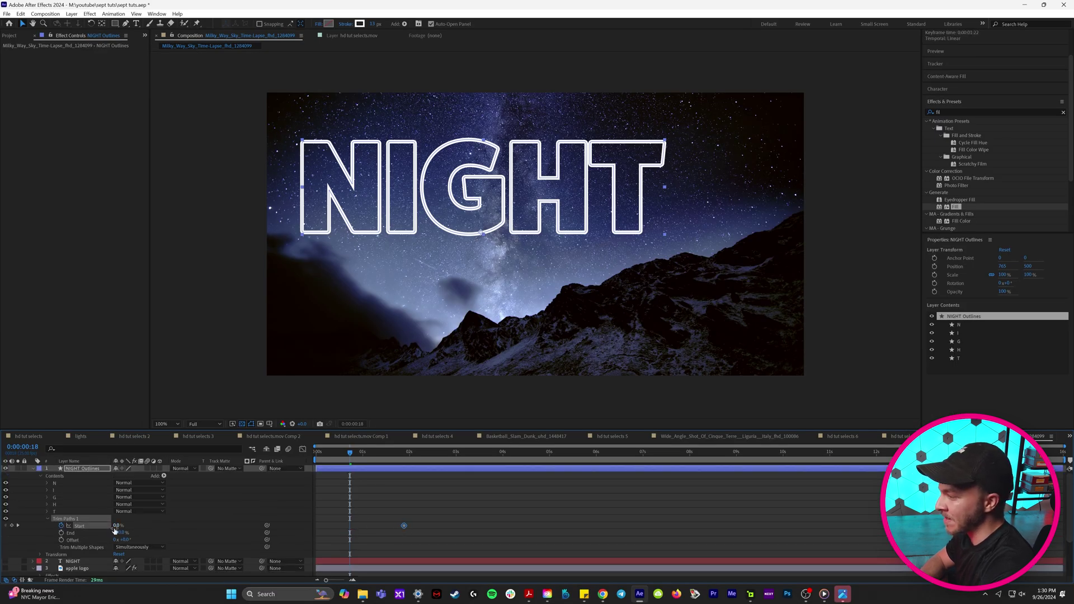
left_click_drag(115, 529, 159, 533)
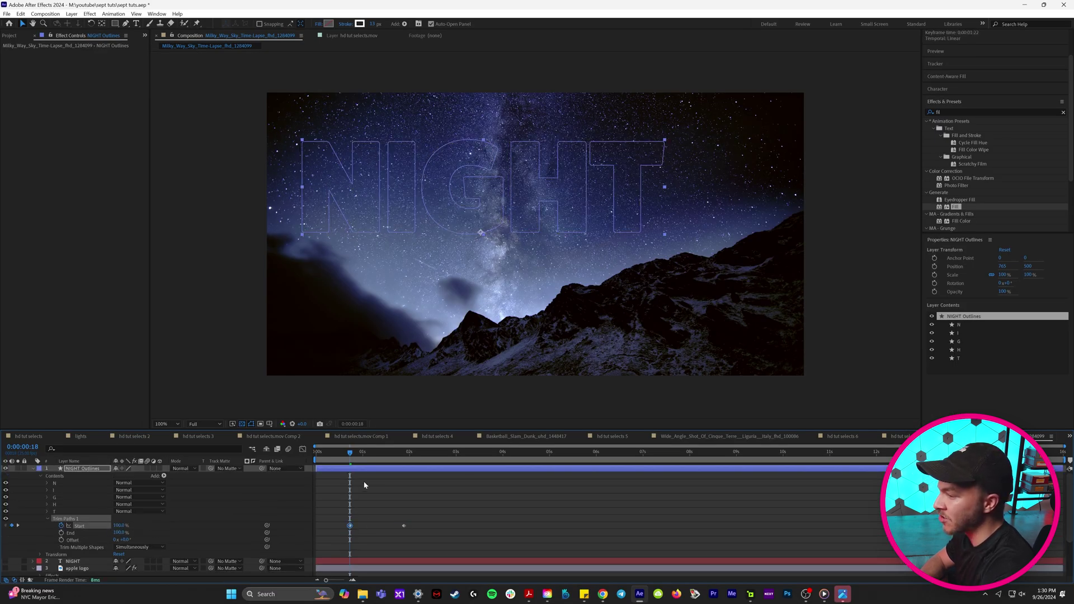
key("space")
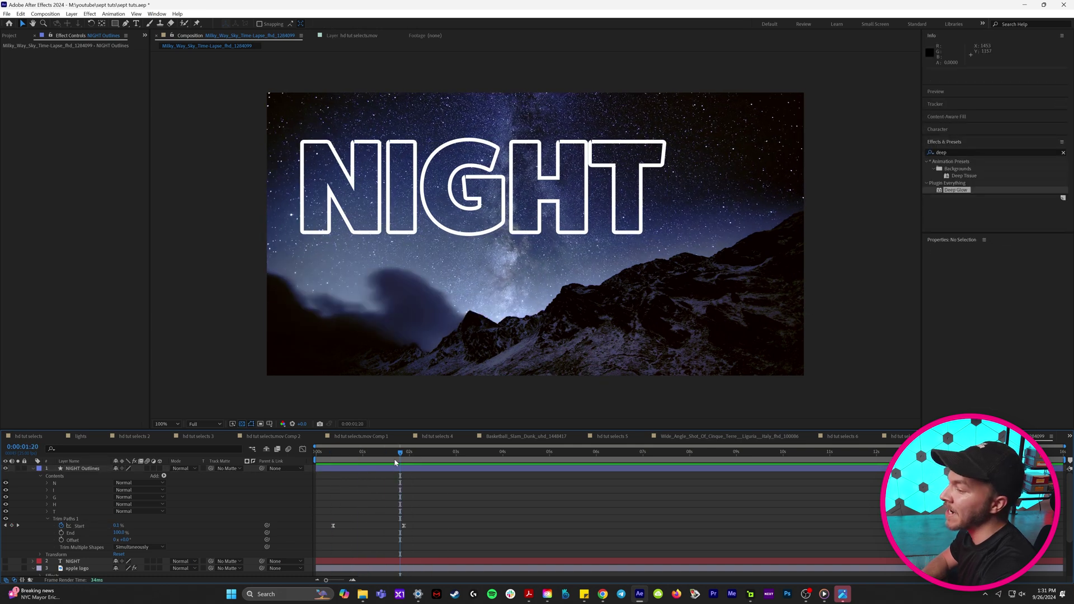
- Apply Deep Glow to the NIGHT Outlines layer and pull corner points of the N and T outlines outward
left_click(405, 467)
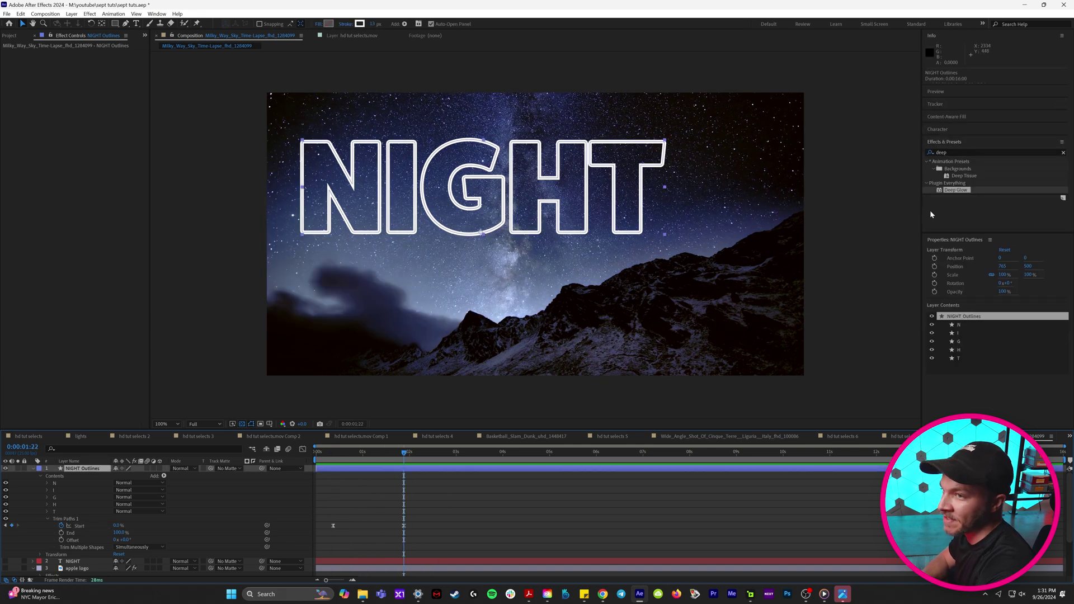
double_click(958, 190)
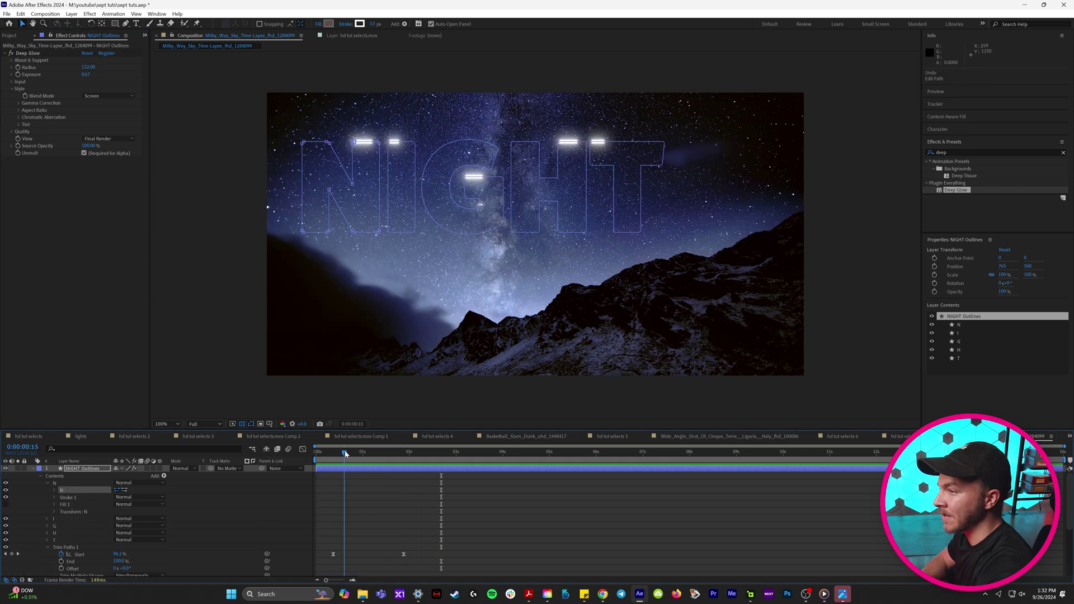
left_click_drag(343, 456, 414, 456)
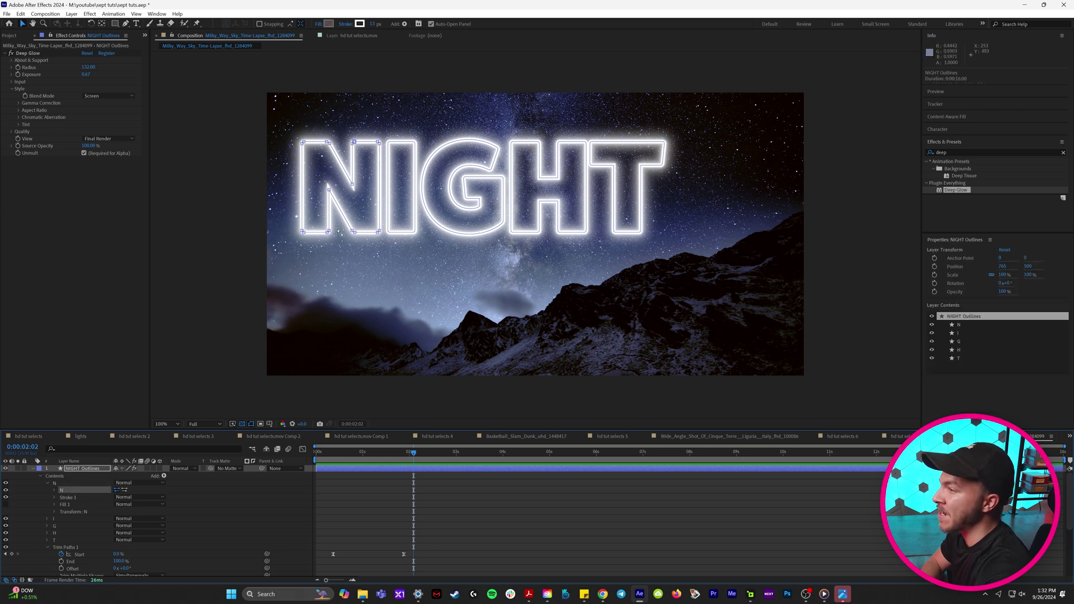
left_click_drag(328, 233, 338, 258)
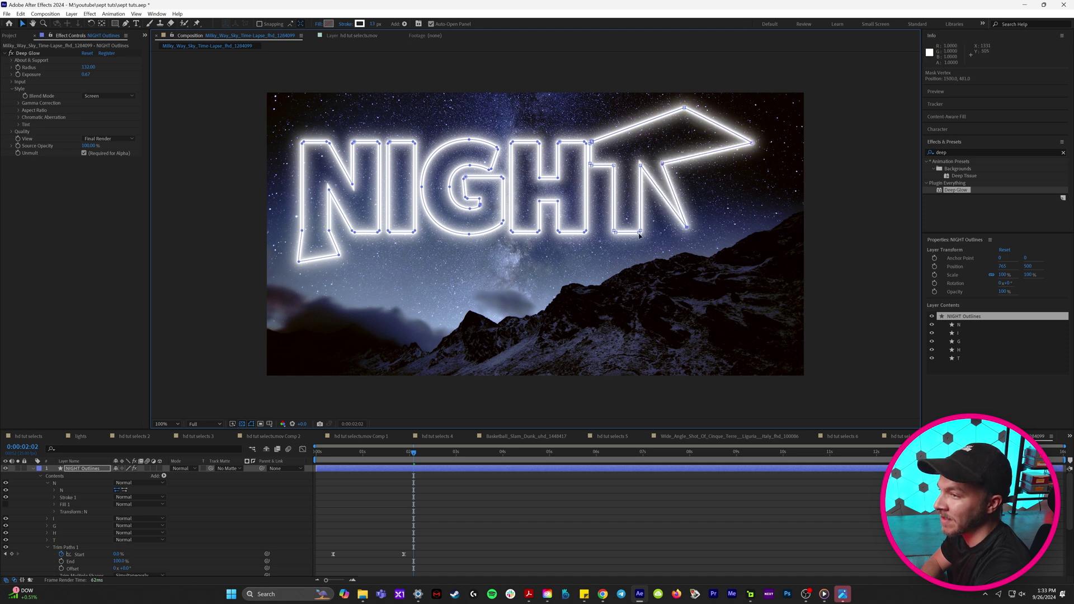
- Preview the reshaped NIGHT animation from 0:00:00:11 and turn off the NIGHT Outlines layer's visibility
left_click(524, 452)
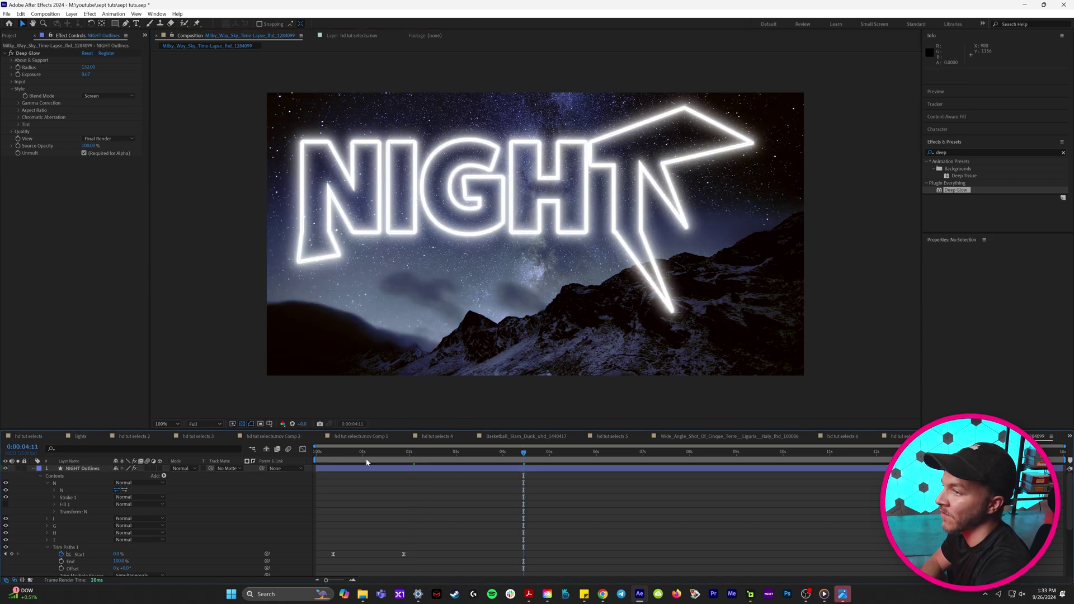
left_click(337, 453)
key("space")
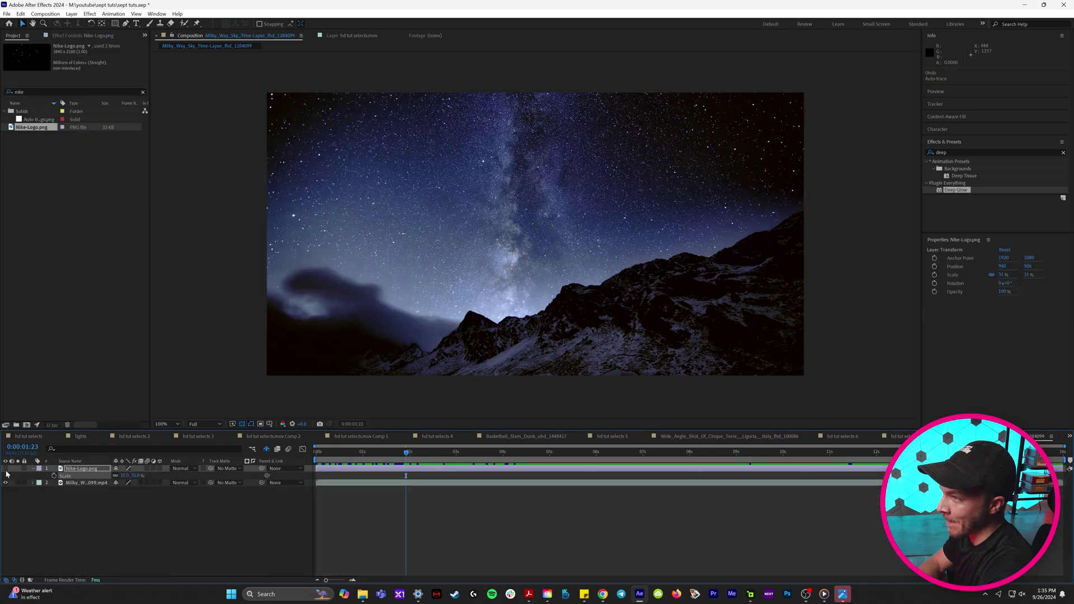
left_click(6, 470)
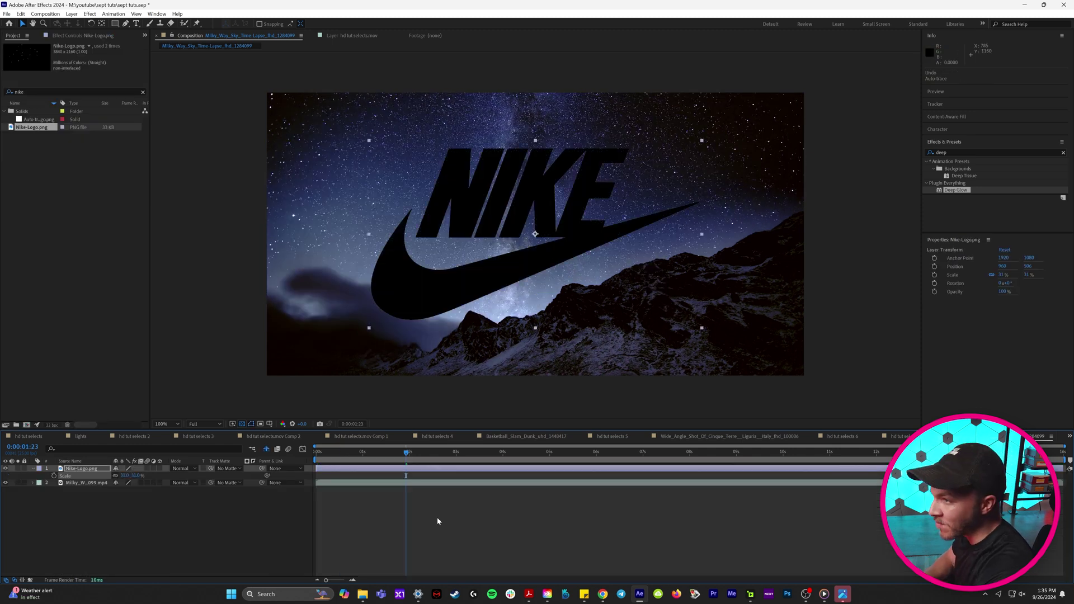
right_click(407, 472)
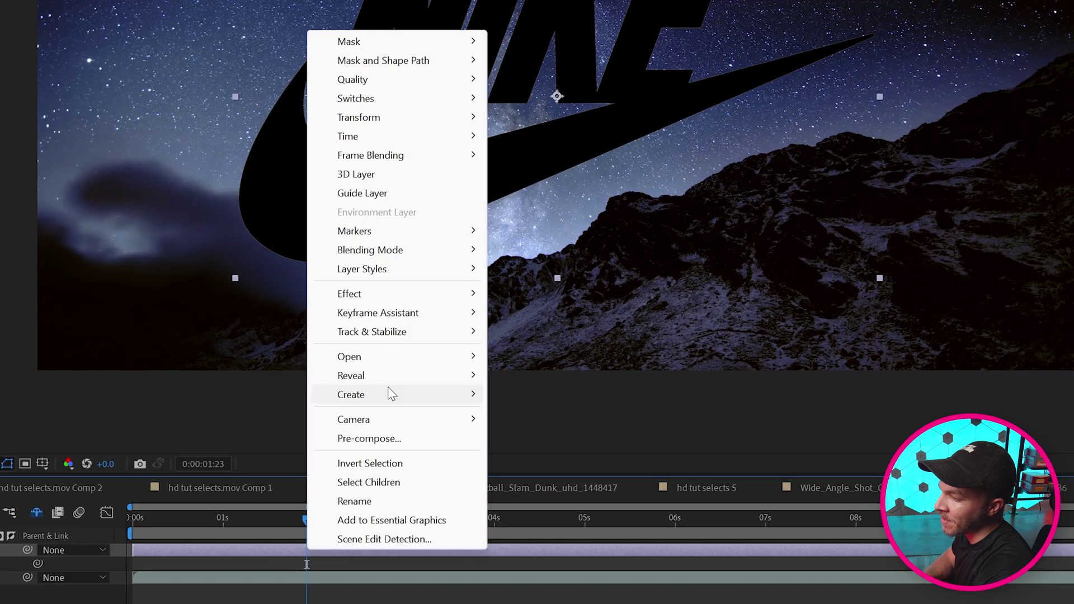
mouse_move(449, 386)
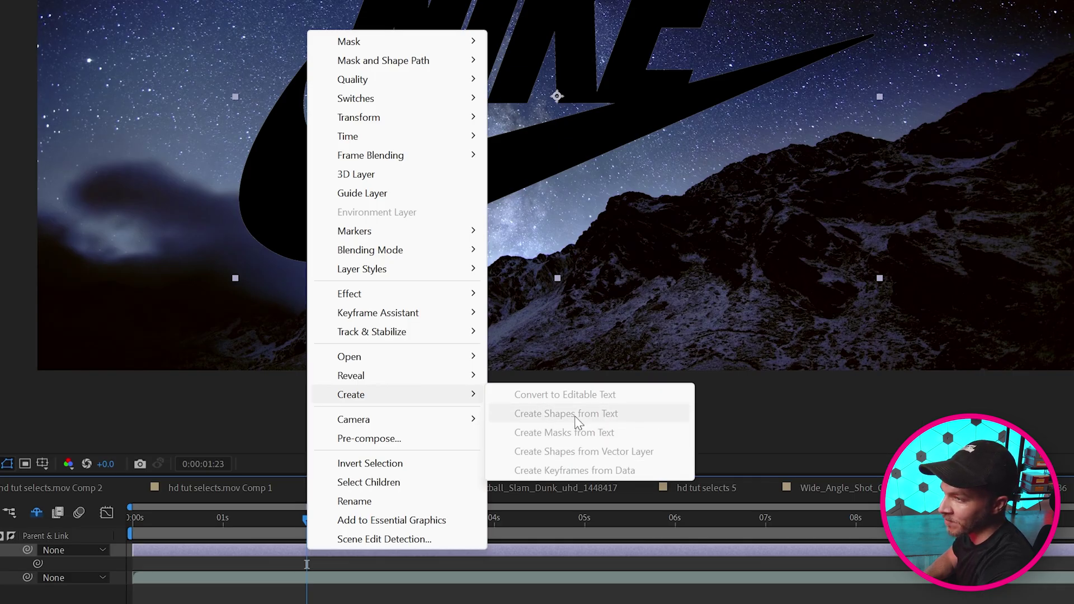
left_click(392, 507)
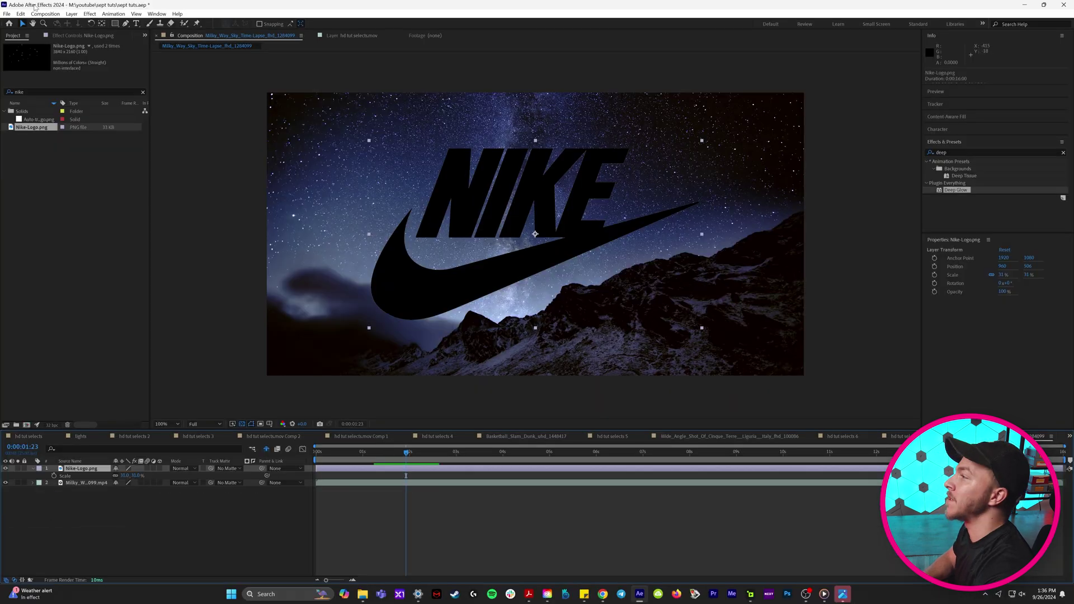
- Auto-trace the Nike-Logo.png layer's alpha channel for the current frame onto a new layer, and solo the traced layer
left_click(72, 13)
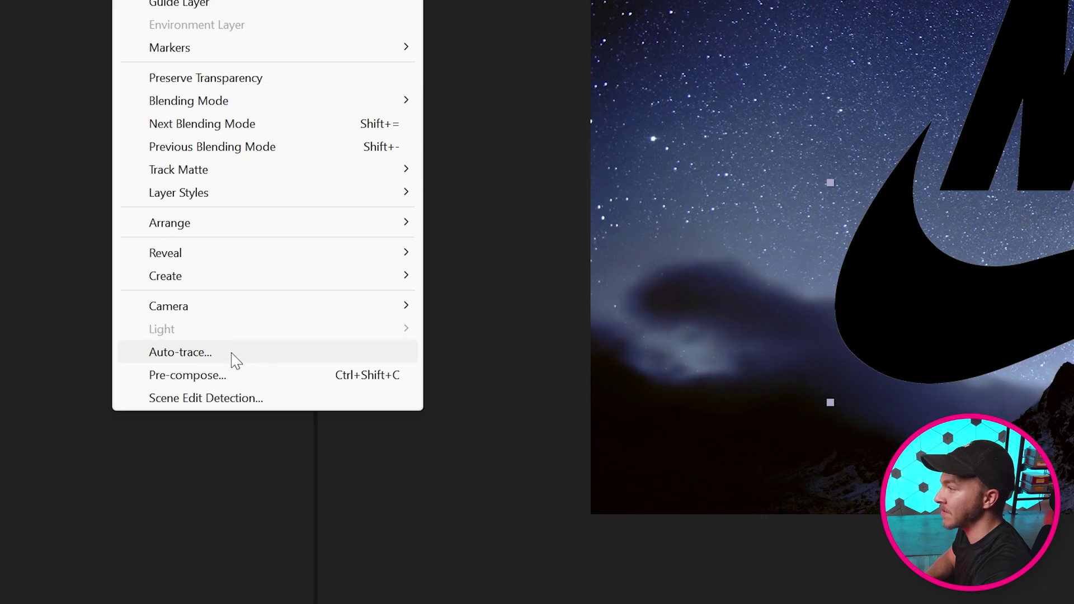
left_click(235, 354)
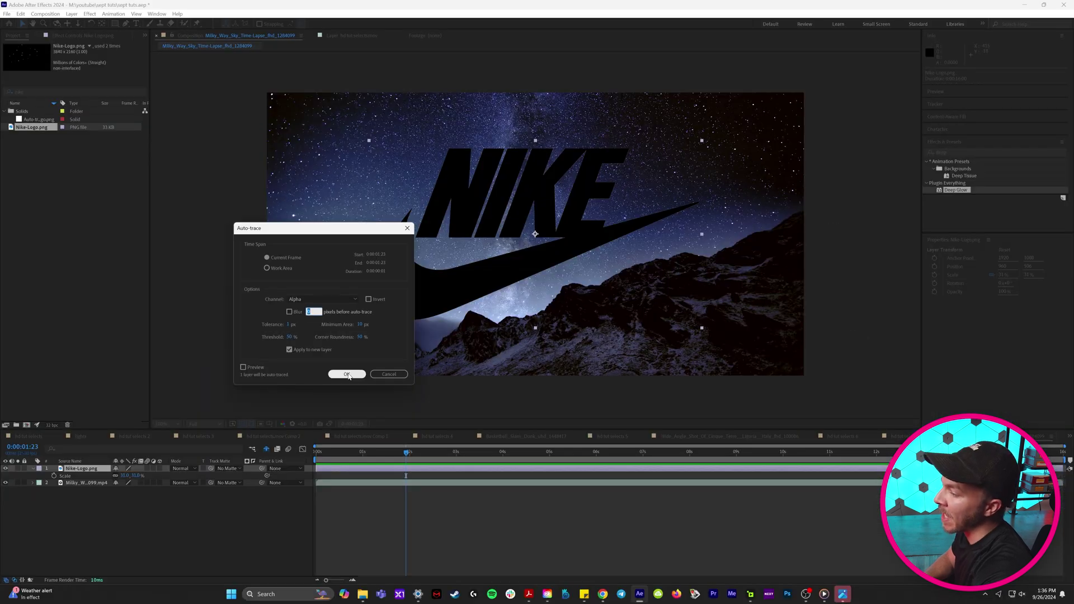
left_click(346, 374)
left_click(17, 468)
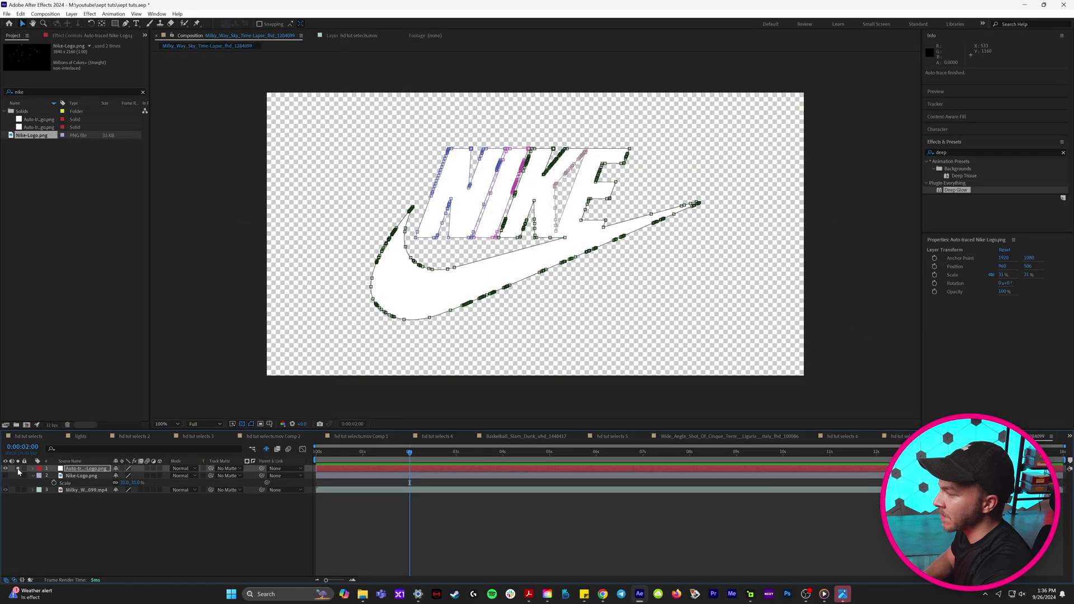
left_click(241, 425)
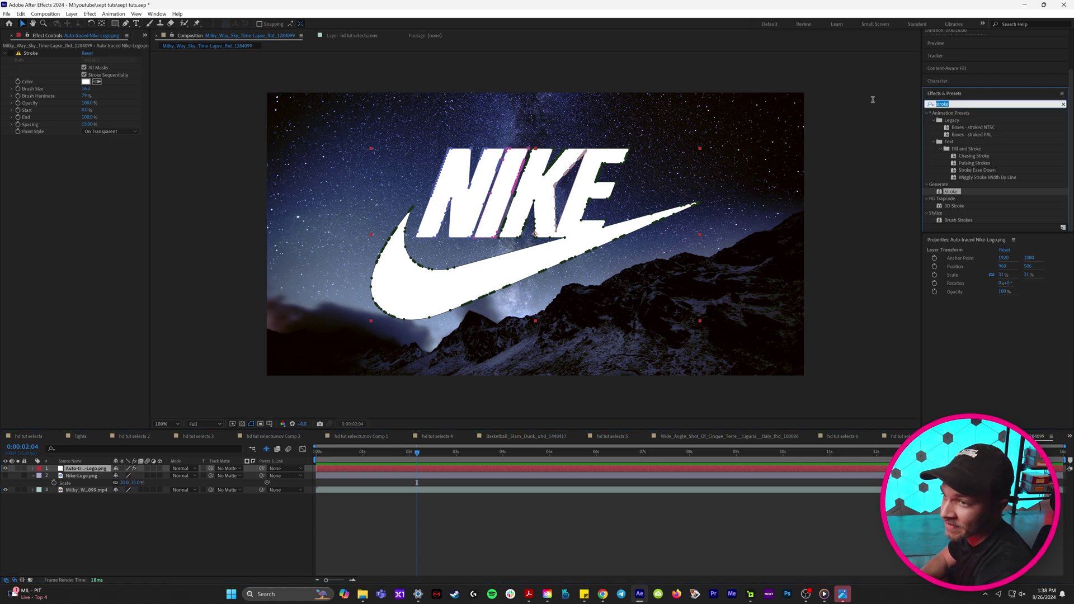
- Search the effects for Saber
type("aber")
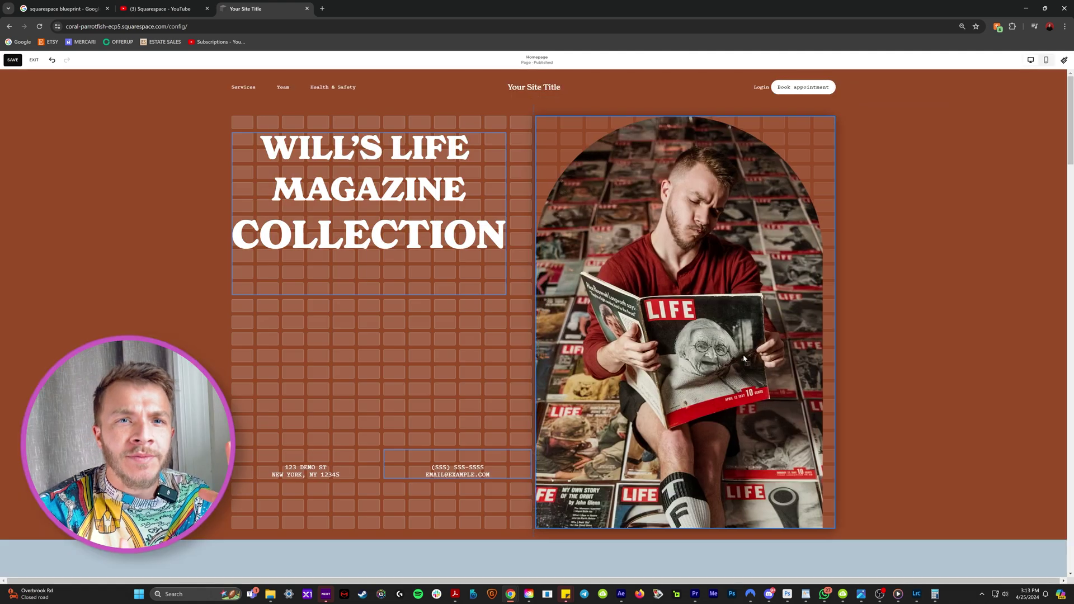
- Switch to the Squarespace site editor and move the homepage's LIFE MAGAZINE COLLECTION heading block lower beside the arched photo
left_click(267, 140)
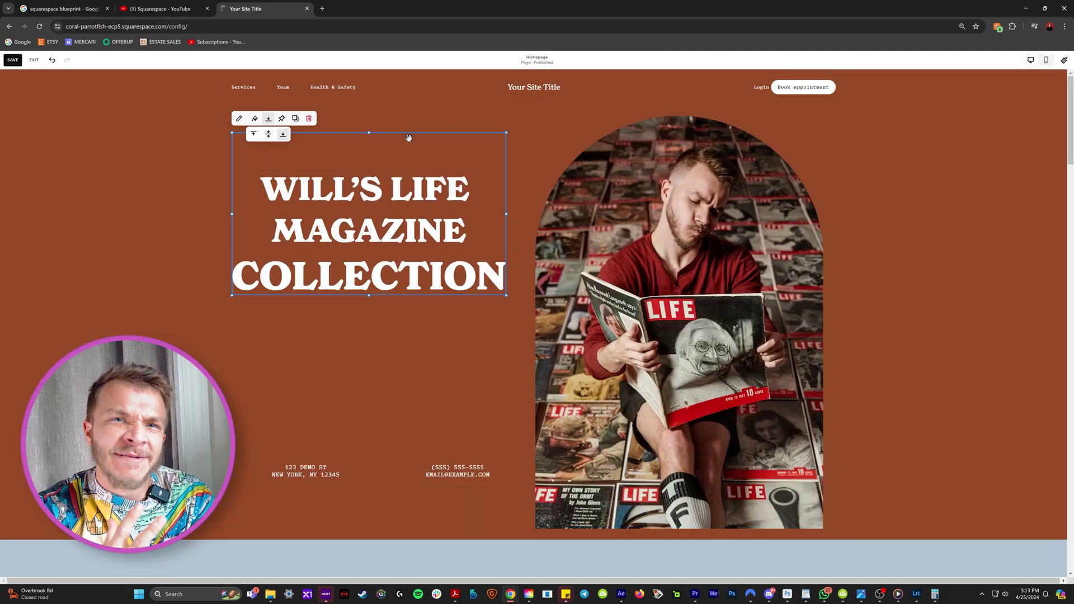
left_click_drag(409, 138, 409, 202)
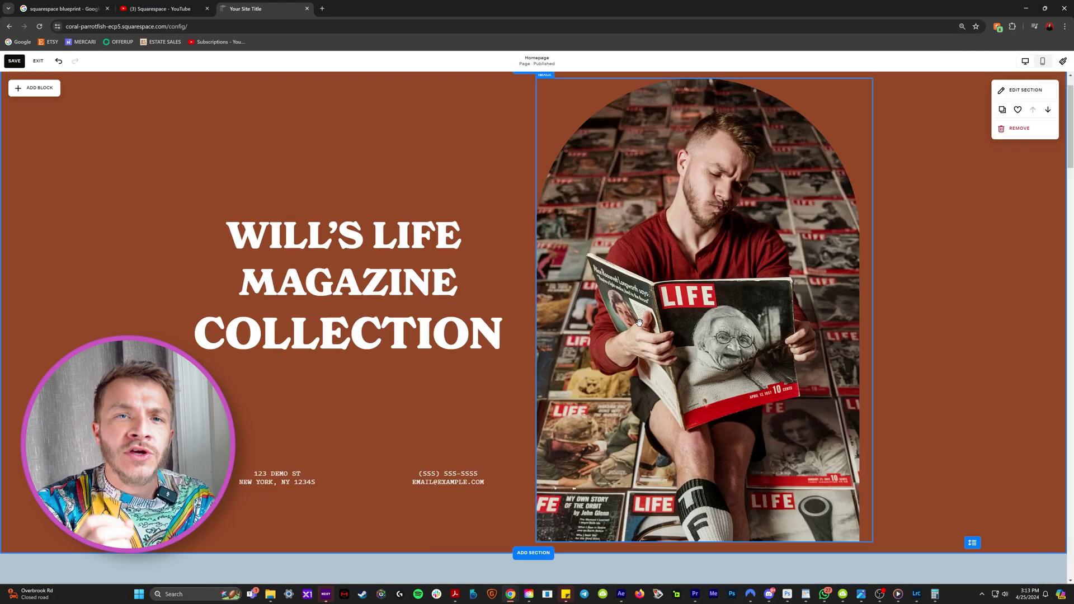
scroll(540, 94, "up", 1)
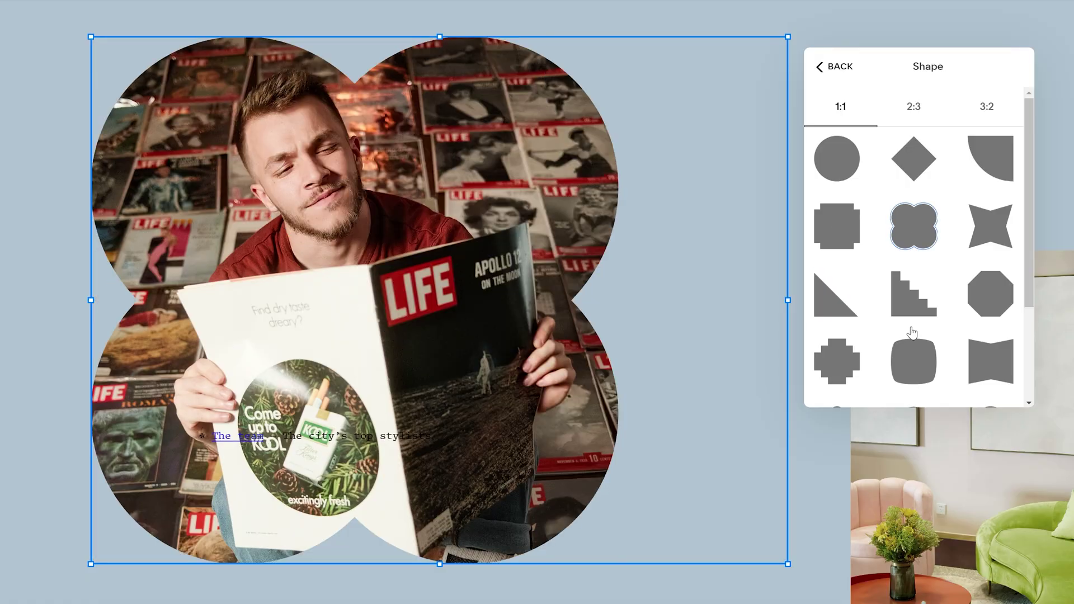
- Change the magazine photo's mask to one of the 2:3 shapes
left_click(990, 227)
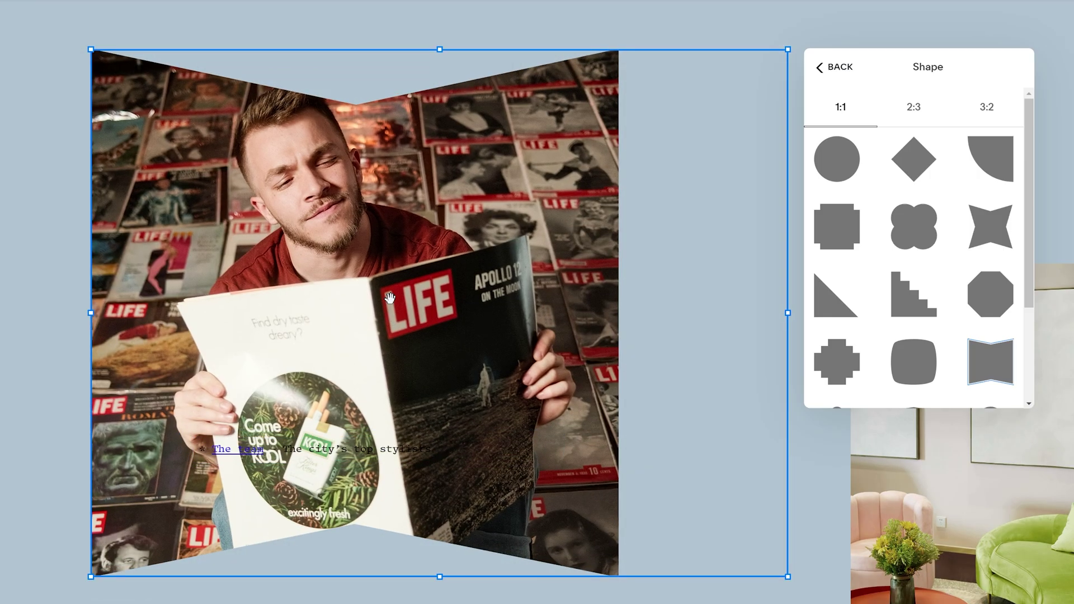
left_click(913, 106)
left_click(818, 243)
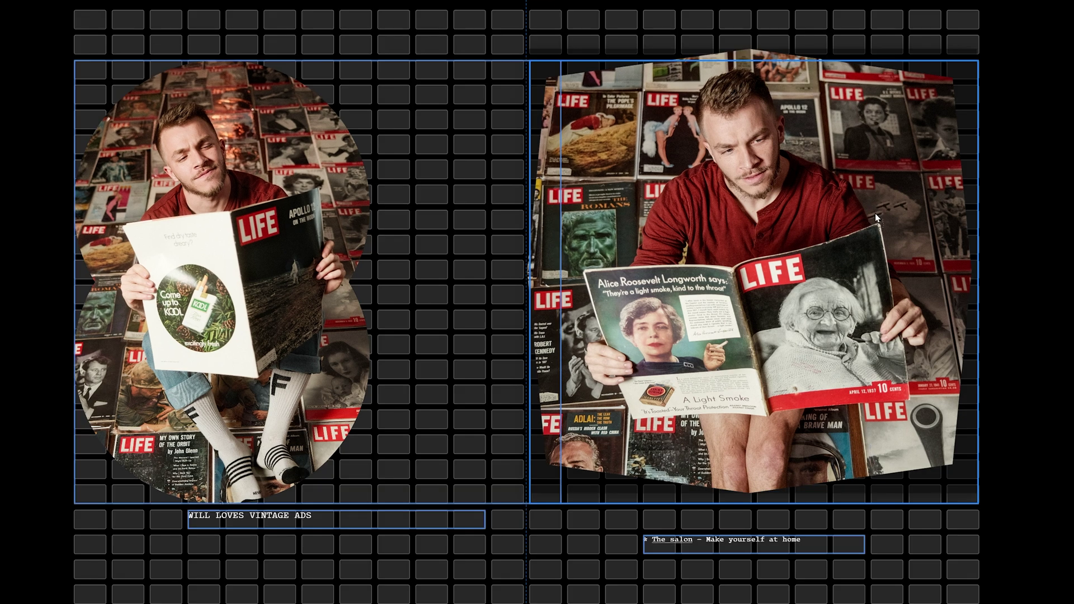
- Move the double-circle magazine photo closer to the second photo in the black section
left_click(877, 212)
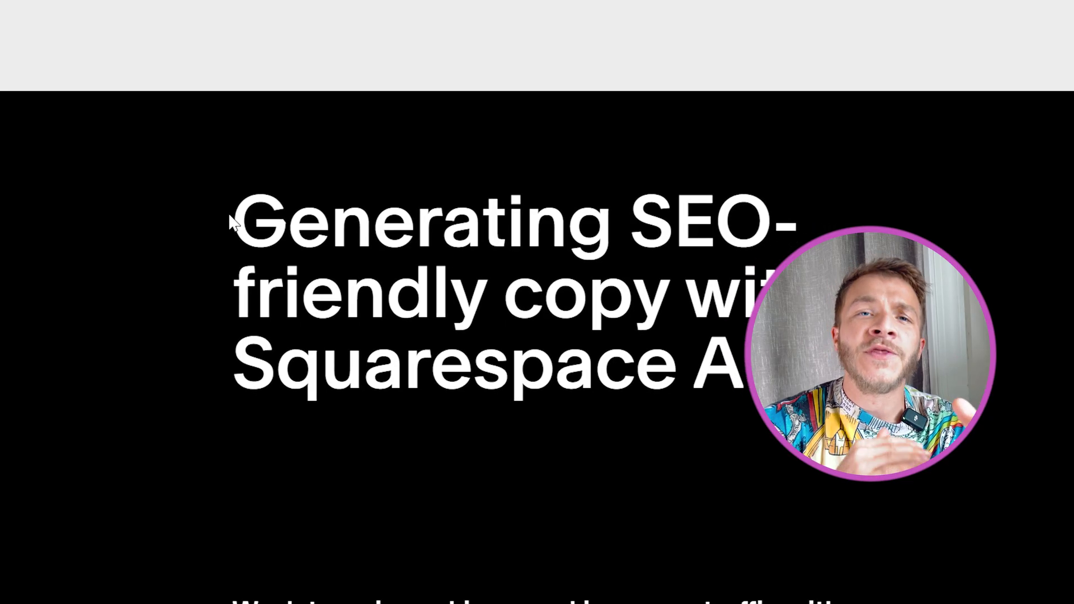
left_click_drag(233, 223, 567, 255)
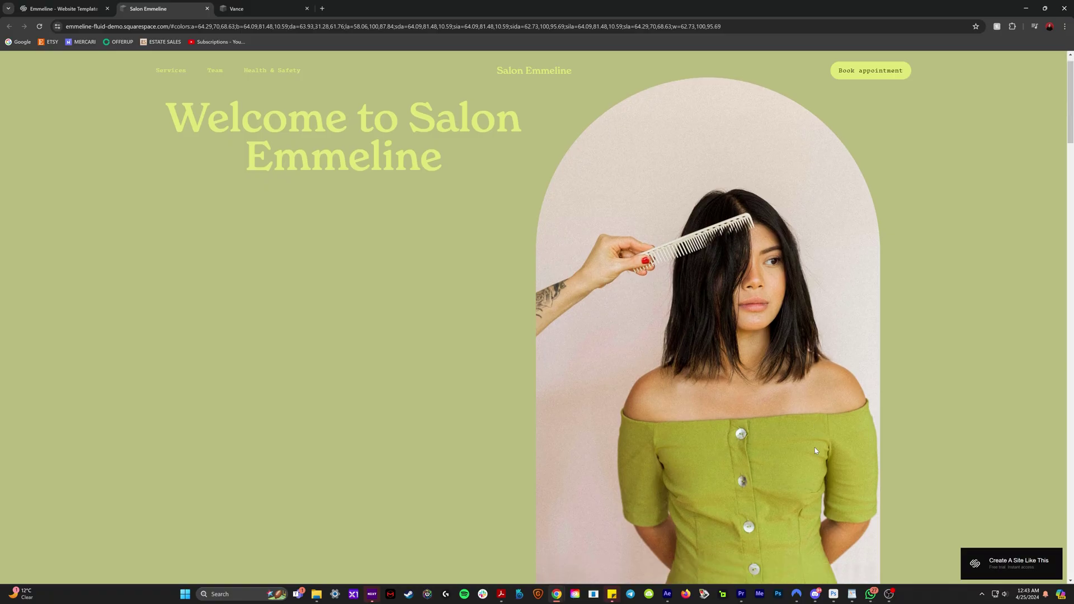
- Look through the Crosby and Emmeline template demos and try two of Emmeline's sample color presets
scroll(815, 451, "down", 5)
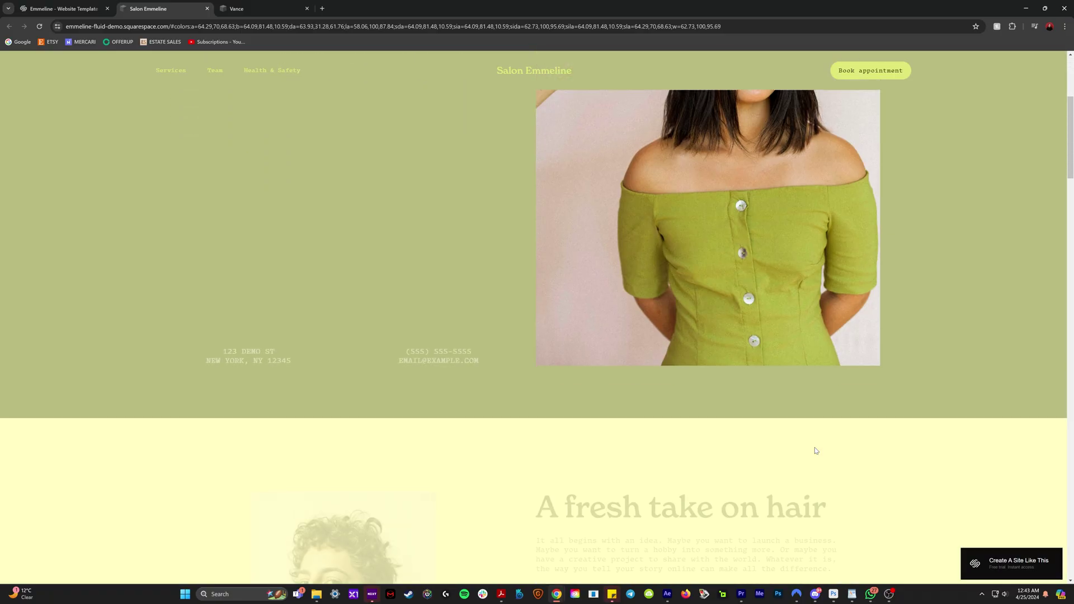
scroll(815, 451, "down", 4)
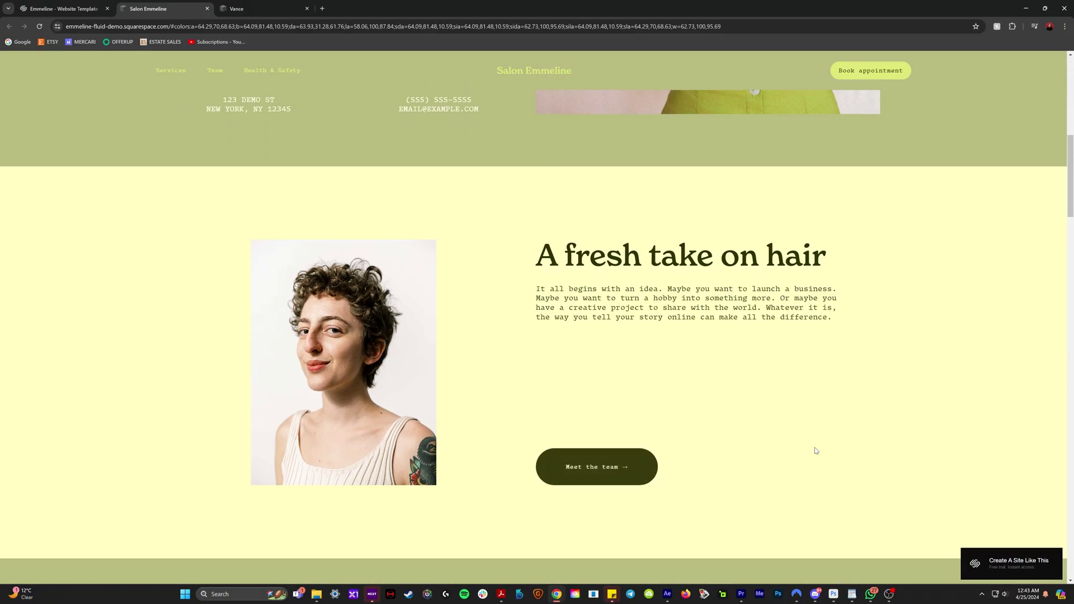
scroll(815, 451, "down", 10)
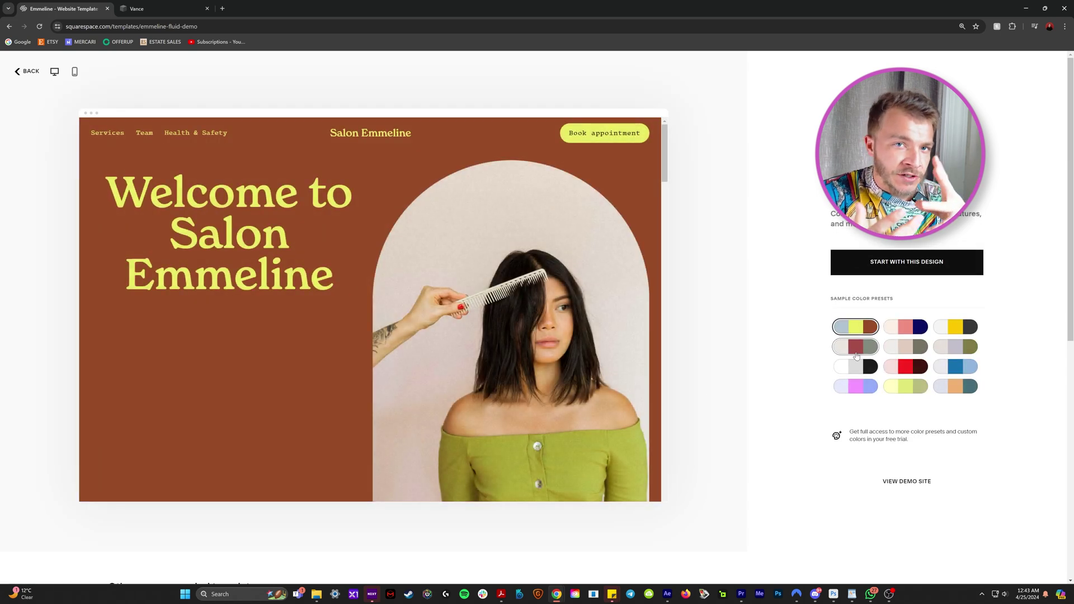
left_click(856, 347)
left_click(902, 333)
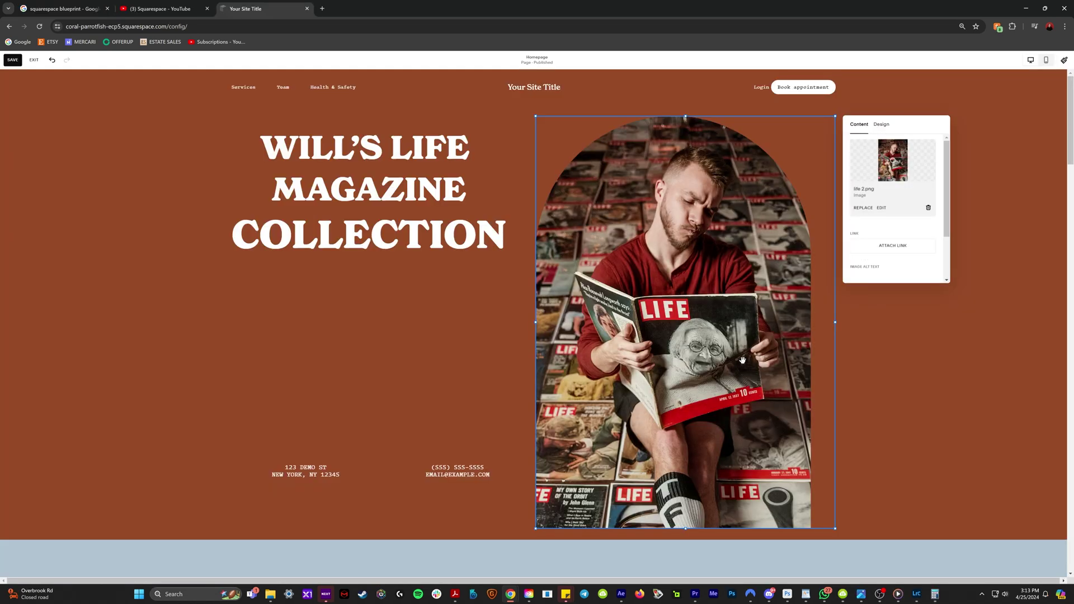
- Align the text of the homepage's LIFE MAGAZINE COLLECTION heading to the bottom of its block
left_click(412, 207)
left_click(268, 122)
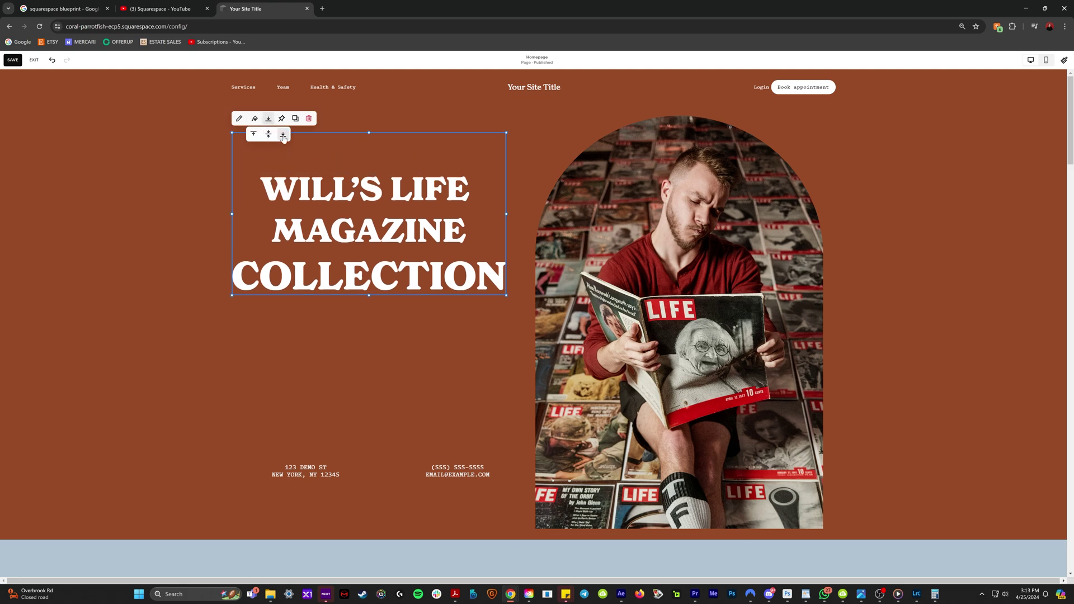
left_click(284, 139)
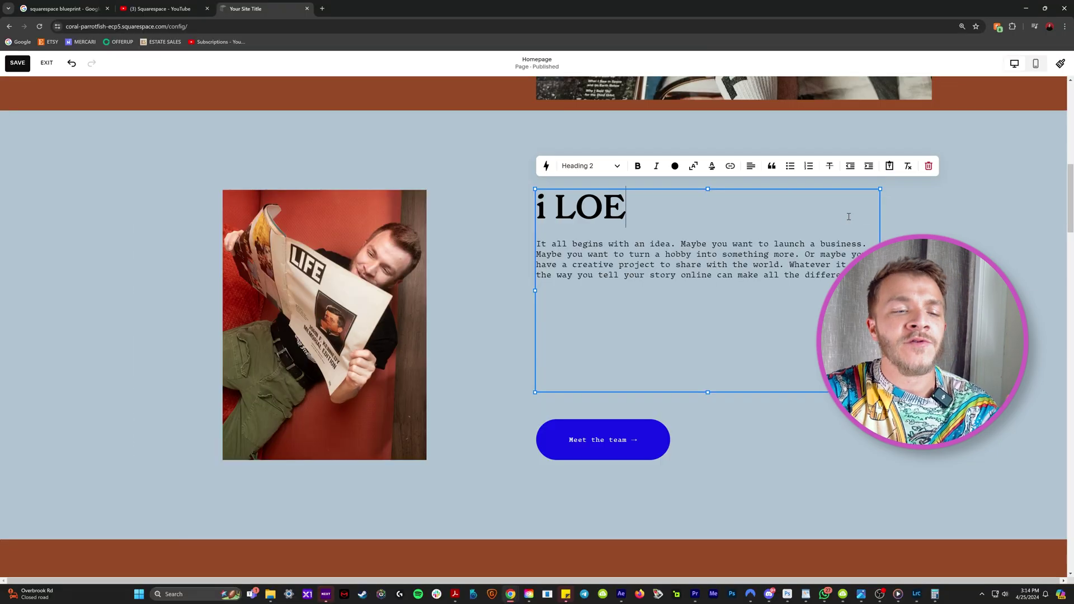
- Replace the heading beside the reclining magazine photo with I LOVE VINTAGE PHYSICAL MEDIA
type("E VINTAGE")
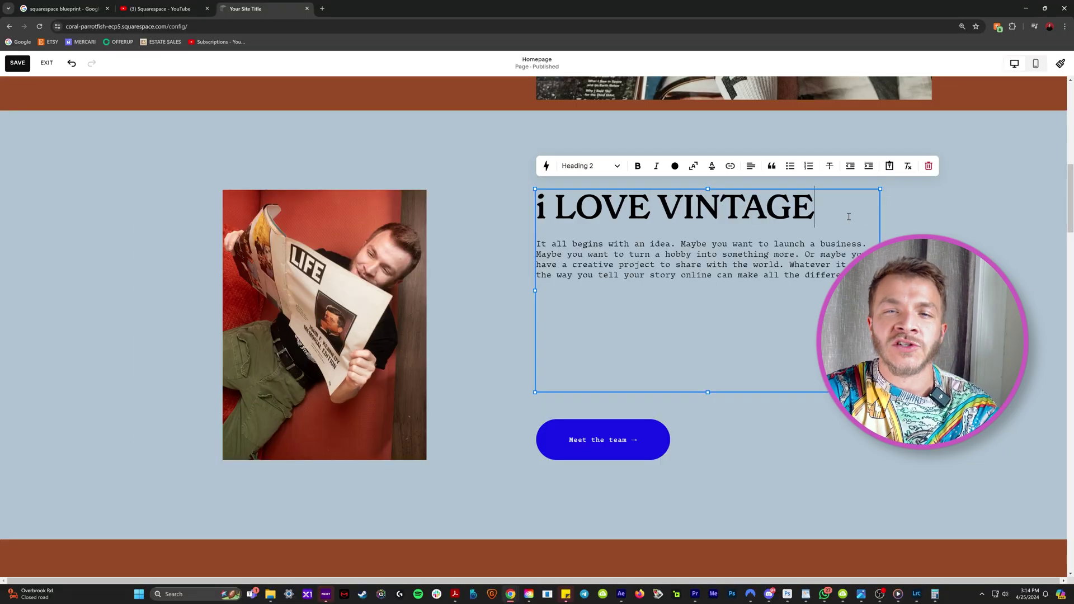
key("Home")
key("Delete")
type("I")
key("End")
type("PHYSC")
key("BackSpace")
type("ICAL MEDI")
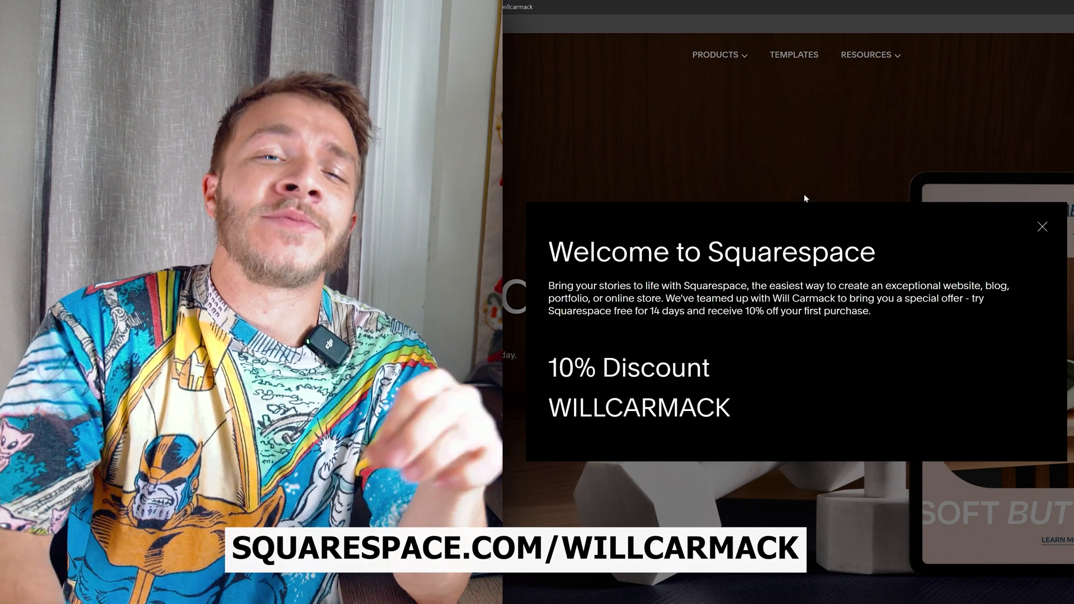
- Highlight the 10% discount offer and its promo code in the Squarespace welcome message
left_click_drag(542, 365, 747, 412)
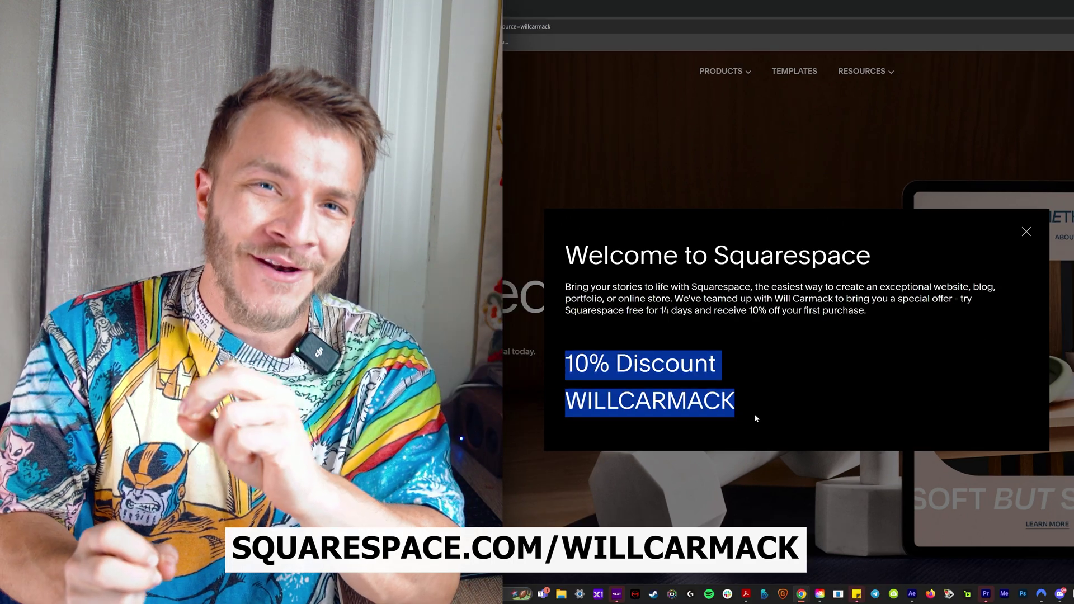